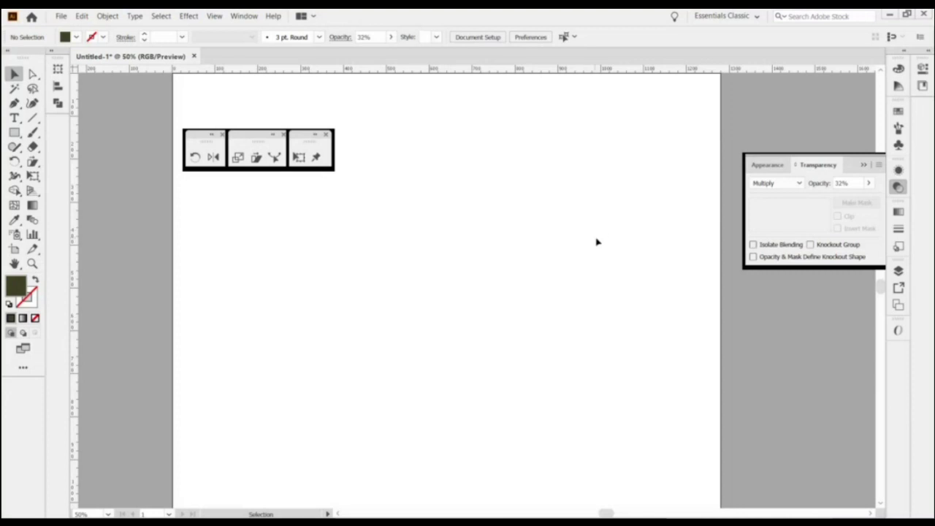
Add the text "Б" to the artboard as a point-type letter in Franklin Gothic Heavy.
{"action": "key", "text": "b"}
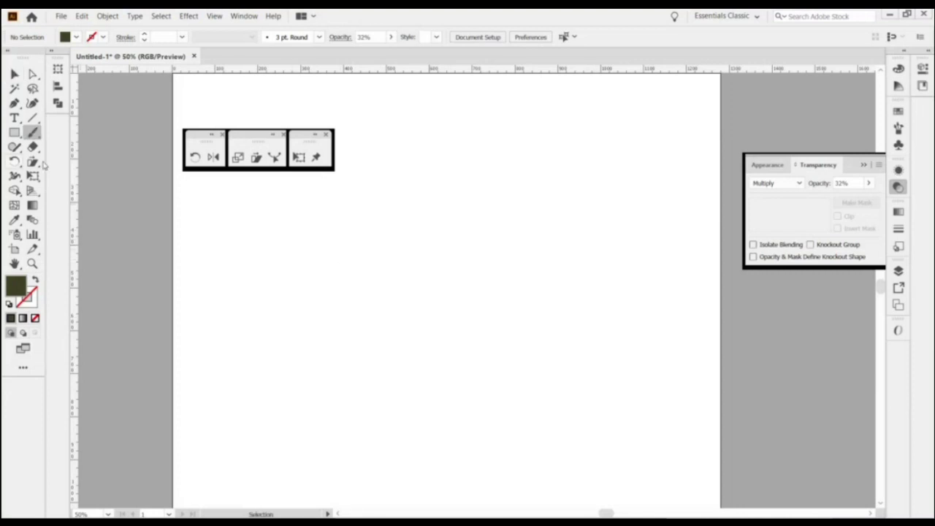
{"action": "key", "text": "t"}
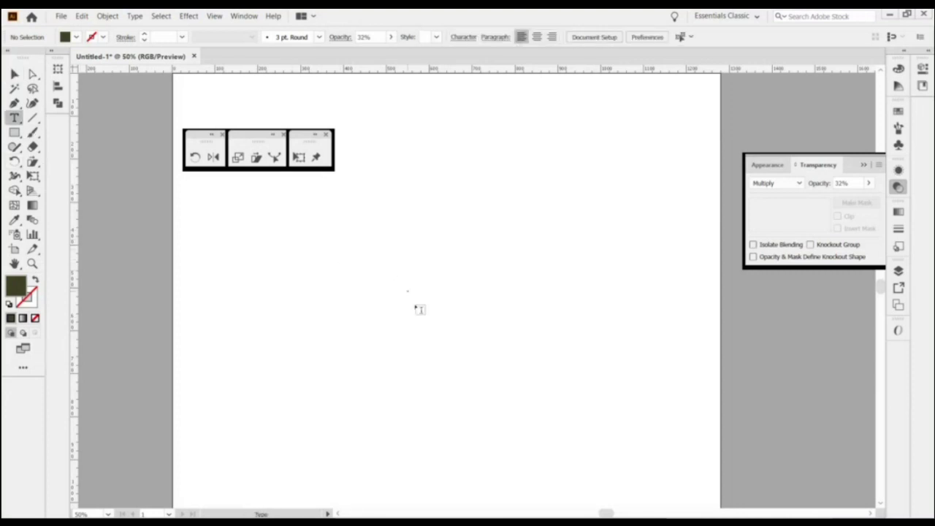
{"action": "left_click", "coordinate": [385, 285]}
{"action": "type", "text": "Б"}
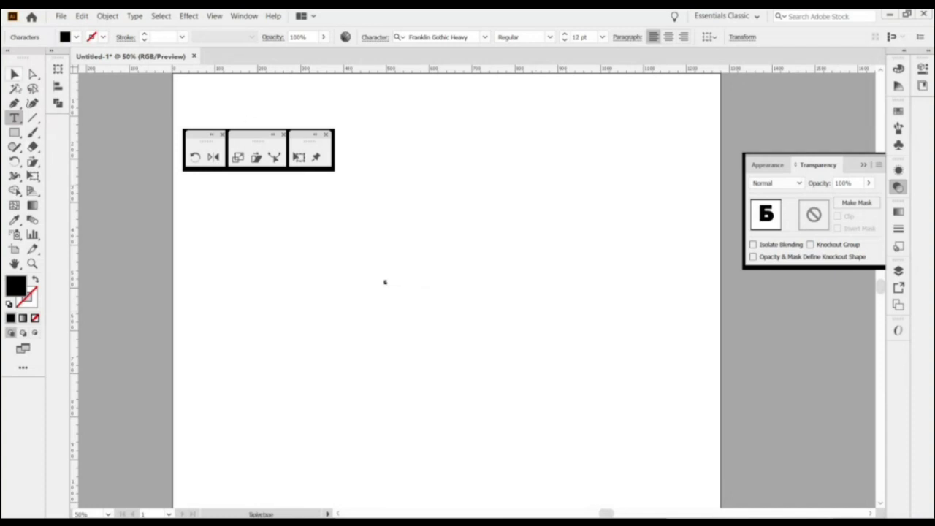
{"action": "key", "text": "Escape"}
Convert the letter to outlines and enlarge it to about 315 × 370 px on the artboard.
{"action": "left_click_drag", "start_coordinate": [383, 285], "coordinate": [463, 278]}
{"action": "key", "text": "ctrl"}
{"action": "key", "text": "ctrl+shift+o"}
{"action": "left_click_drag", "start_coordinate": [447, 260], "coordinate": [569, 173]}
{"action": "left_click_drag", "start_coordinate": [483, 199], "coordinate": [447, 260]}
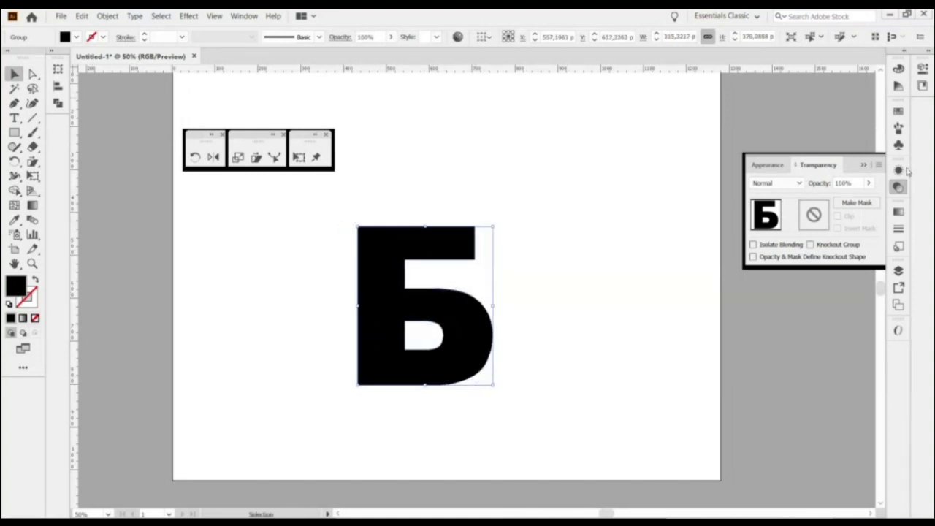
Fill the letter with the orange-red swatch and move it up to the middle of the artboard.
{"action": "left_click", "coordinate": [899, 111]}
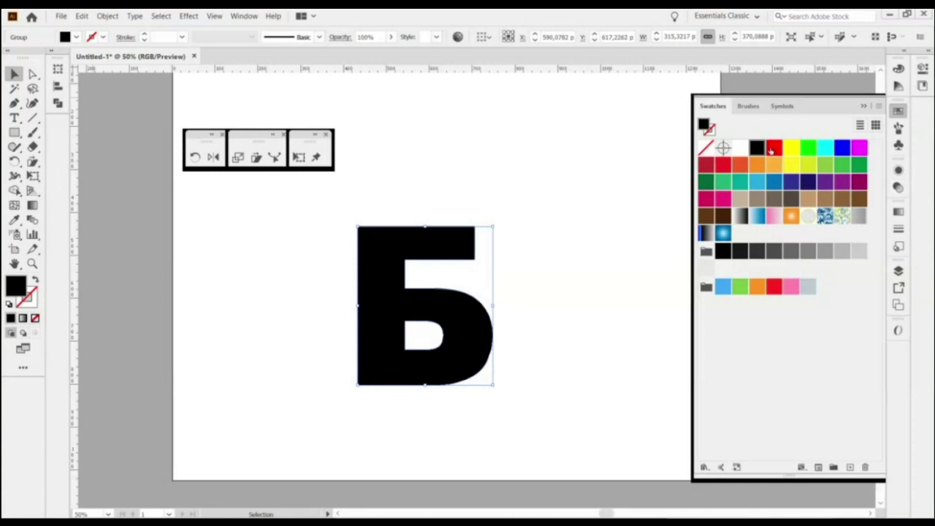
{"action": "left_click", "coordinate": [740, 165]}
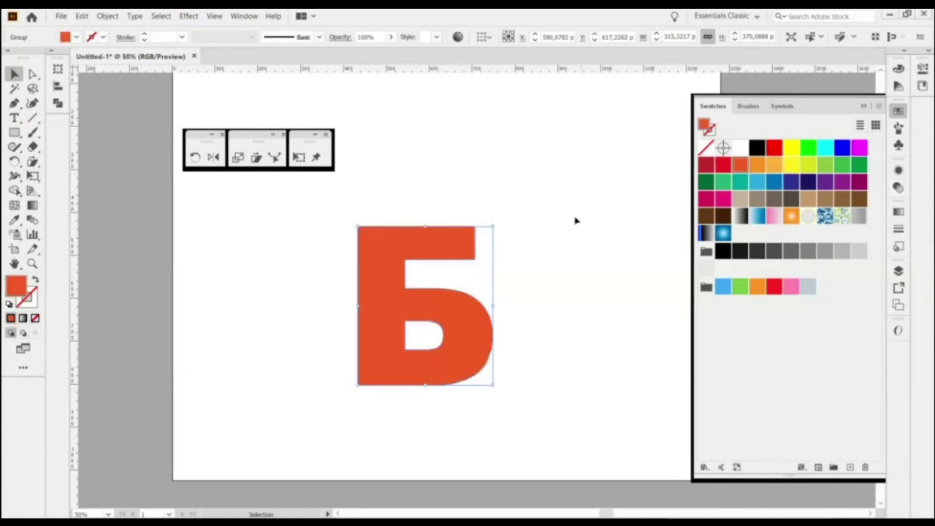
{"action": "left_click", "coordinate": [511, 237]}
{"action": "left_click", "coordinate": [431, 249]}
{"action": "left_click_drag", "start_coordinate": [448, 252], "coordinate": [465, 182]}
{"action": "left_click", "coordinate": [528, 232]}
{"action": "left_click", "coordinate": [899, 111]}
Draw a rectangle about 69 × 370 px flush against the full height of the letter's left edge.
{"action": "key", "text": "m"}
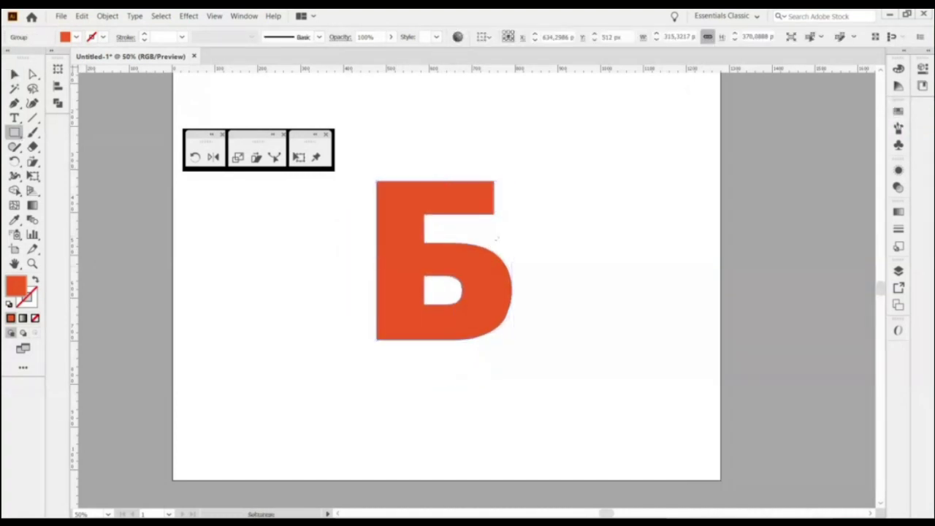
{"action": "left_click_drag", "start_coordinate": [377, 180], "coordinate": [346, 339]}
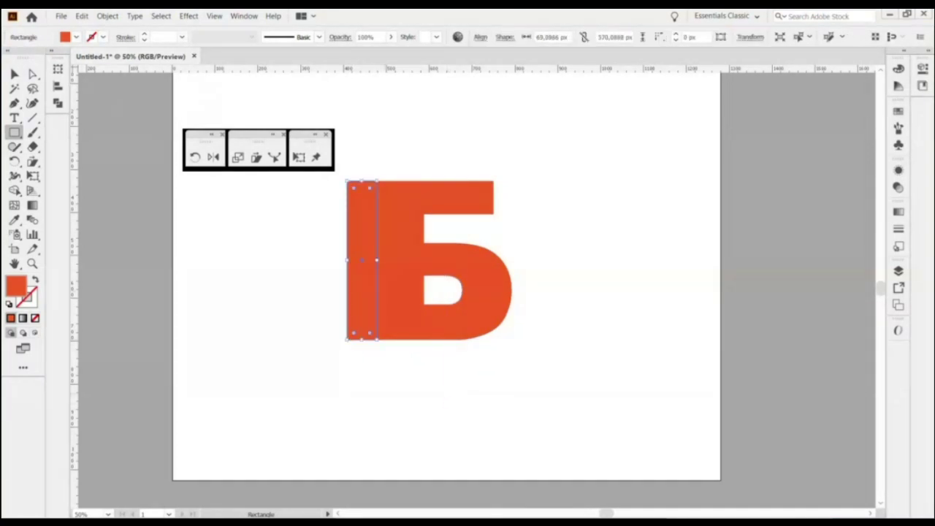
{"action": "left_click", "coordinate": [15, 76]}
{"action": "left_click", "coordinate": [270, 421]}
Darken the side rectangle's fill to H 15.83, S 85.34, B 74.9.
{"action": "left_click", "coordinate": [356, 252]}
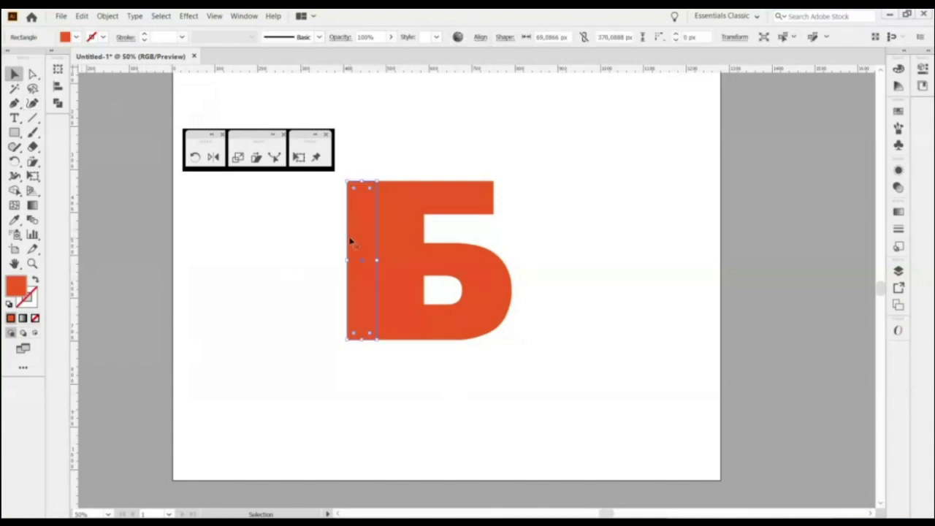
{"action": "left_click", "coordinate": [899, 111]}
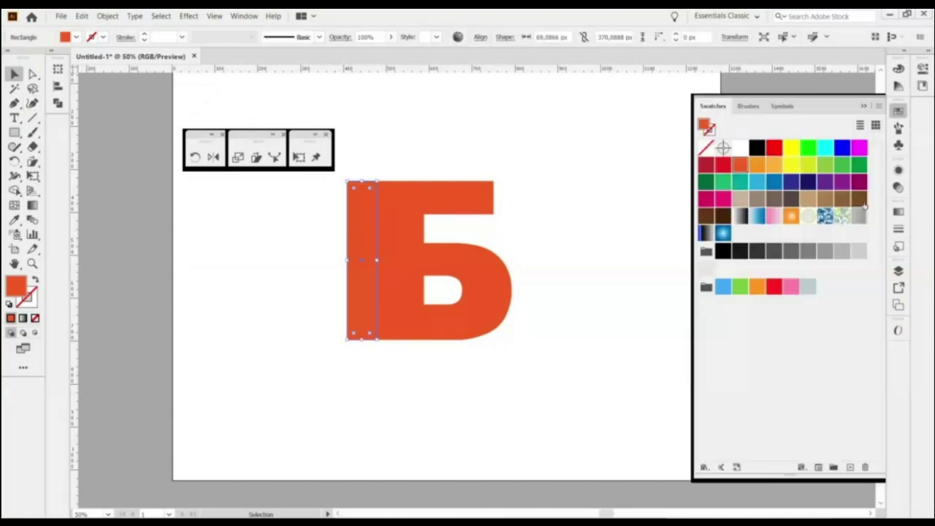
{"action": "left_click", "coordinate": [900, 69]}
{"action": "left_click_drag", "start_coordinate": [845, 128], "coordinate": [835, 128]}
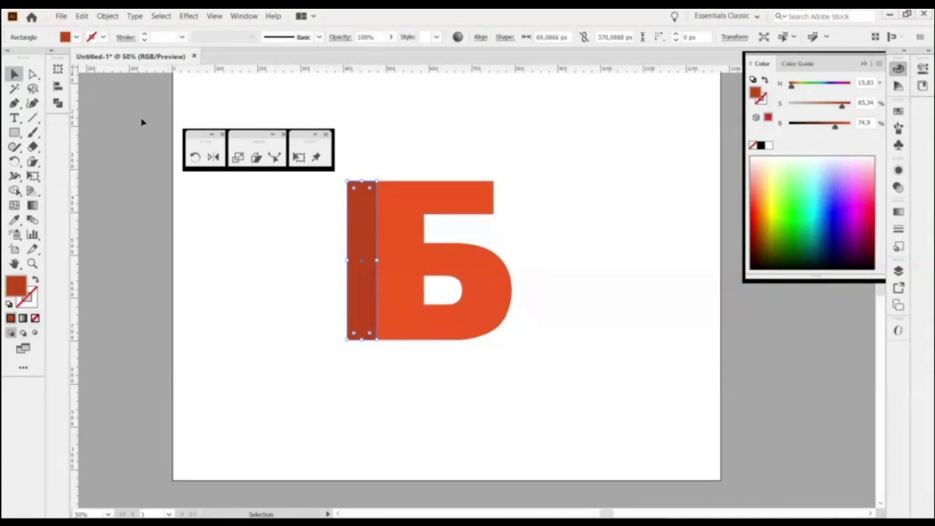
Shear the dark side rectangle vertically, raising its outer edge and keeping its inner edge on the letter, to about 418 px overall height.
{"action": "left_click", "coordinate": [256, 159]}
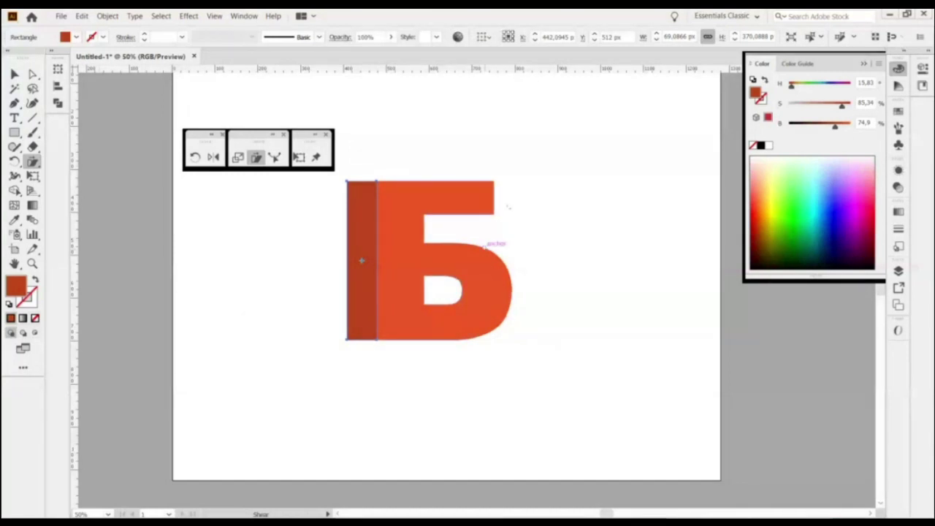
{"action": "key", "text": "v"}
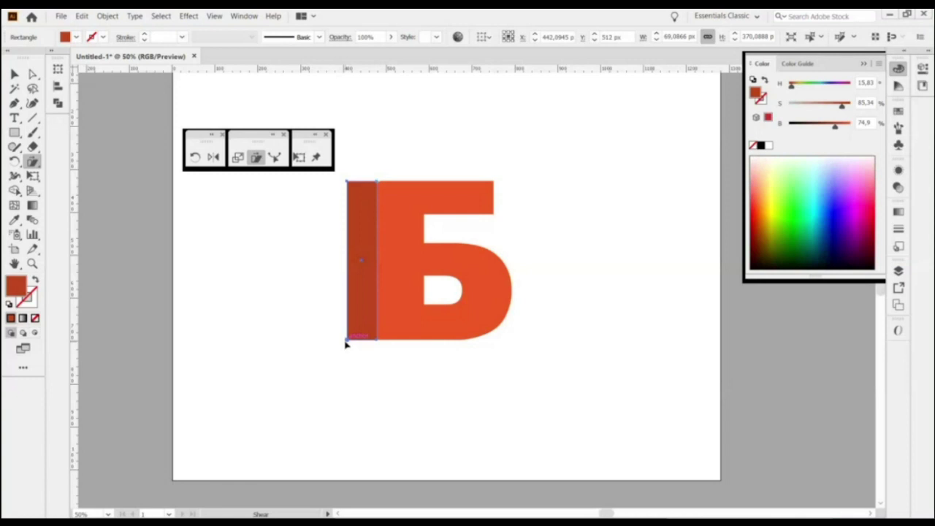
{"action": "mouse_move", "coordinate": [346, 338]}
{"action": "left_mouse_down"}
{"action": "mouse_move", "coordinate": [347, 321]}
{"action": "mouse_move", "coordinate": [350, 360]}
{"action": "mouse_move", "coordinate": [333, 341]}
{"action": "mouse_move", "coordinate": [269, 341]}
{"action": "mouse_move", "coordinate": [347, 340]}
{"action": "mouse_move", "coordinate": [349, 318]}
{"action": "mouse_move", "coordinate": [276, 227]}
{"action": "mouse_move", "coordinate": [349, 341]}
{"action": "mouse_move", "coordinate": [348, 322]}
{"action": "left_mouse_up"}
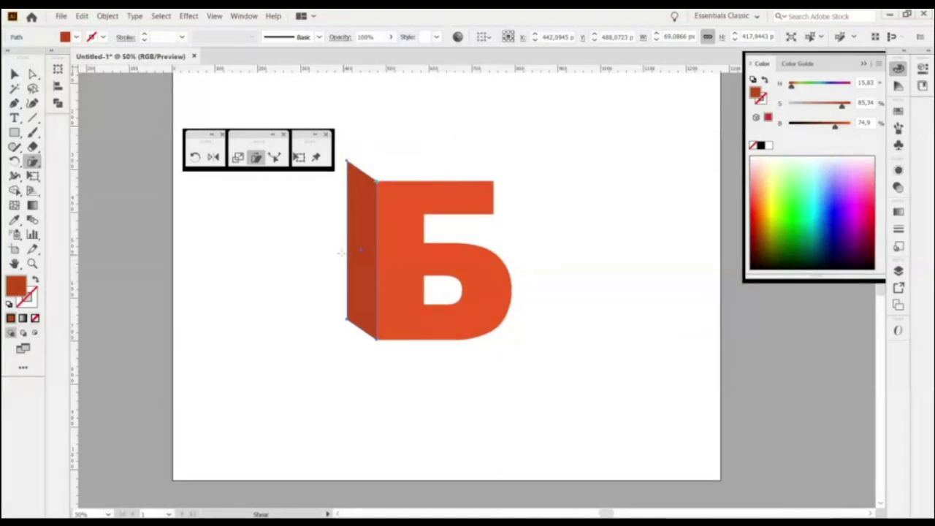
{"action": "key", "text": "v"}
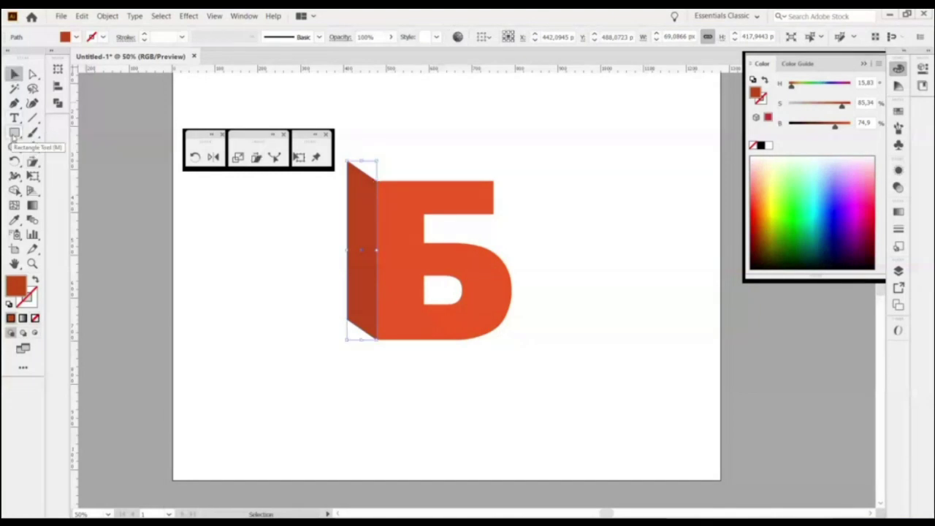
Draw an ellipse about 288 × 281 px in the empty area to the left of the letter.
{"action": "key", "text": "l"}
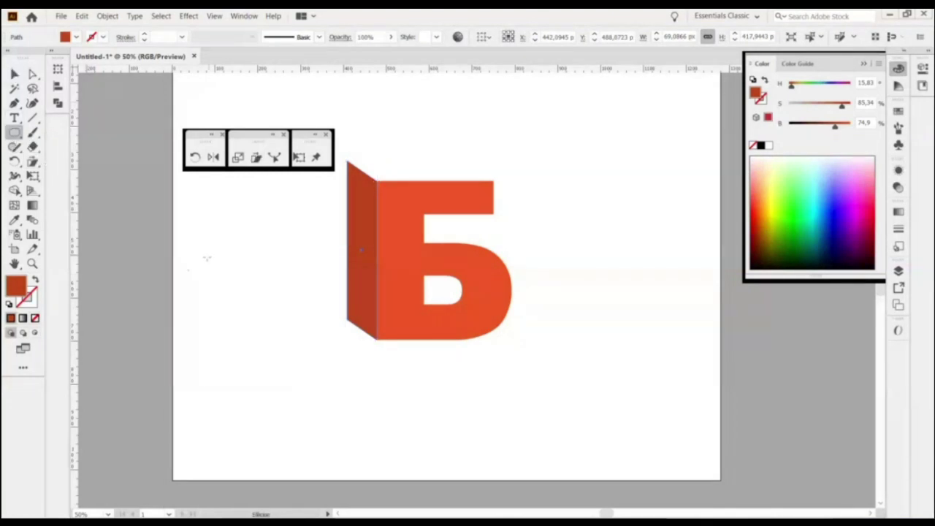
{"action": "left_click_drag", "start_coordinate": [207, 257], "coordinate": [333, 376]}
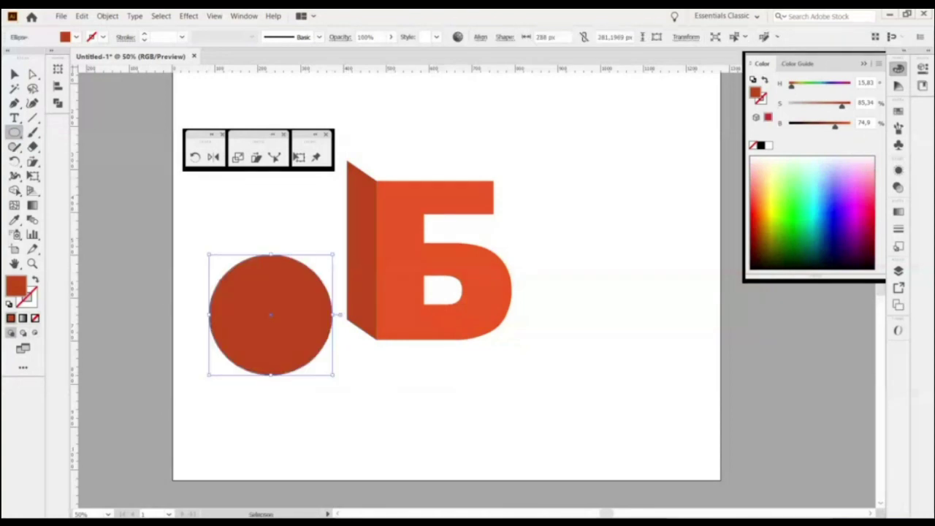
{"action": "left_click", "coordinate": [14, 74]}
{"action": "left_click_drag", "start_coordinate": [309, 313], "coordinate": [293, 308]}
Shear the ellipse vertically with its left side raised, and delete it.
{"action": "left_click", "coordinate": [256, 157]}
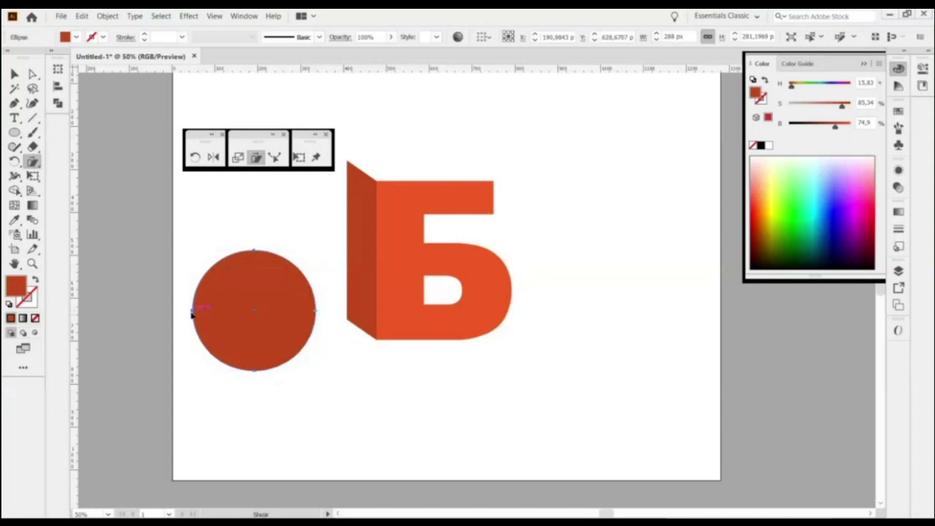
{"action": "left_click_drag", "start_coordinate": [193, 313], "coordinate": [198, 236]}
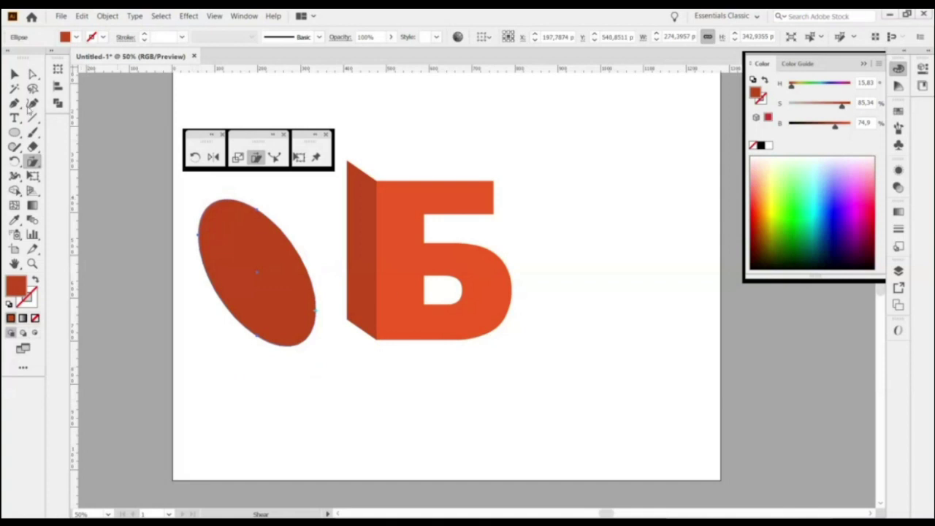
{"action": "left_click", "coordinate": [15, 75]}
{"action": "left_click_drag", "start_coordinate": [284, 290], "coordinate": [271, 320]}
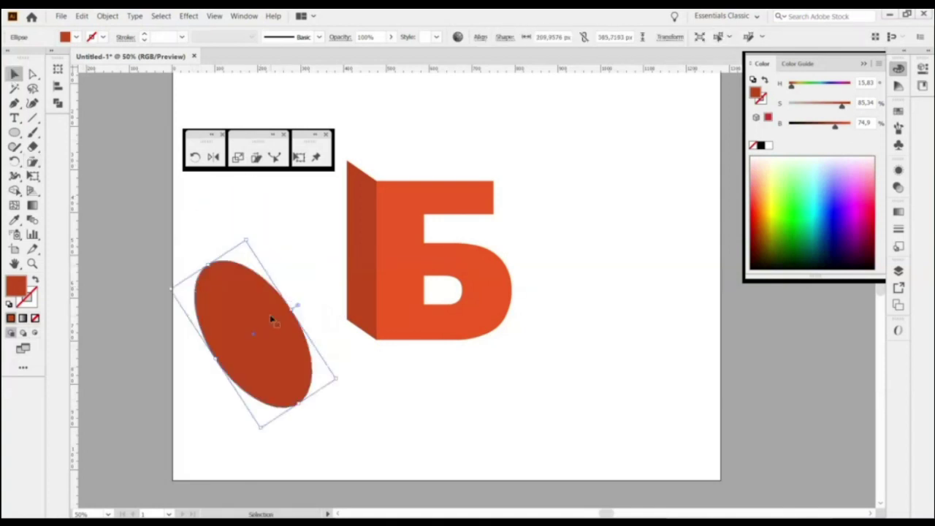
{"action": "key", "text": "Delete"}
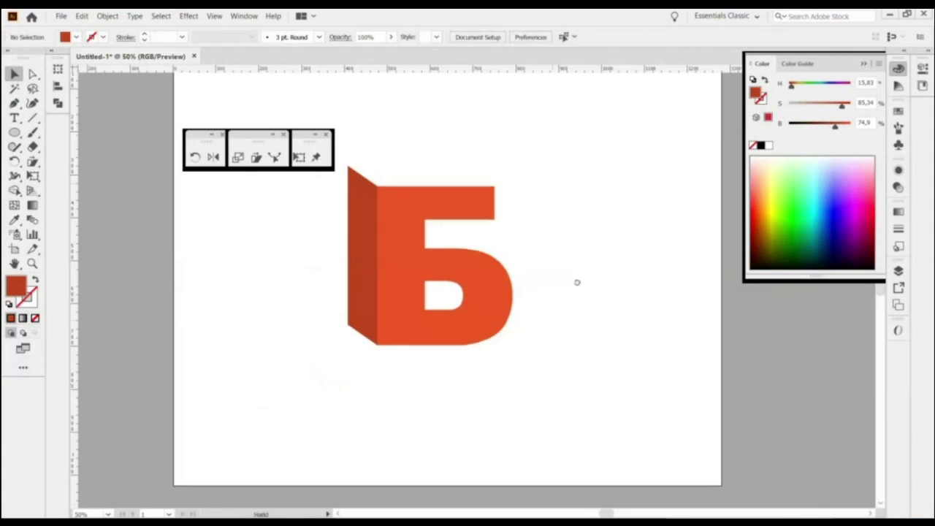
Draw a rectangle about 273 × 51 px along the full width of the letter's upper edge.
{"action": "left_click_drag", "start_coordinate": [547, 235], "coordinate": [575, 341]}
{"action": "key", "text": "ctrl+equal"}
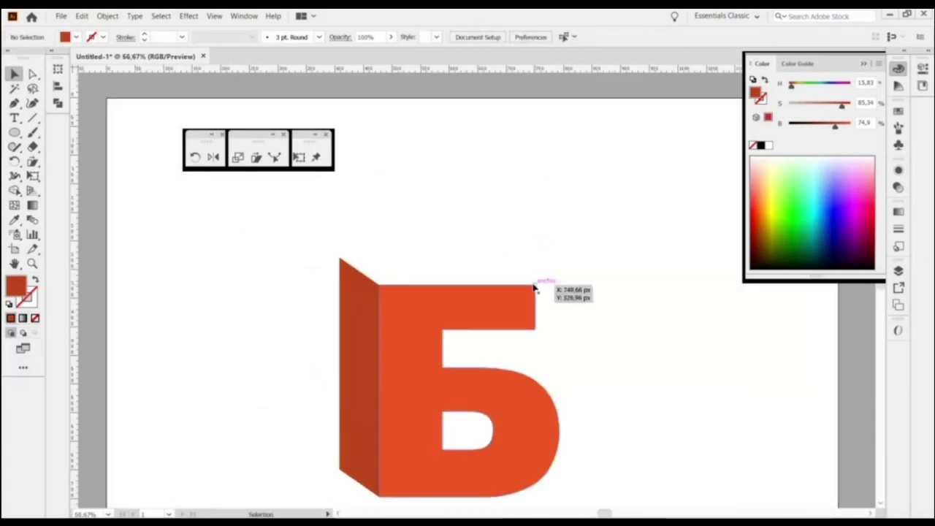
{"action": "scroll", "coordinate": [520, 190], "scroll_direction": "right", "scroll_amount": 1}
{"action": "scroll", "coordinate": [519, 190], "scroll_direction": "down", "scroll_amount": 1}
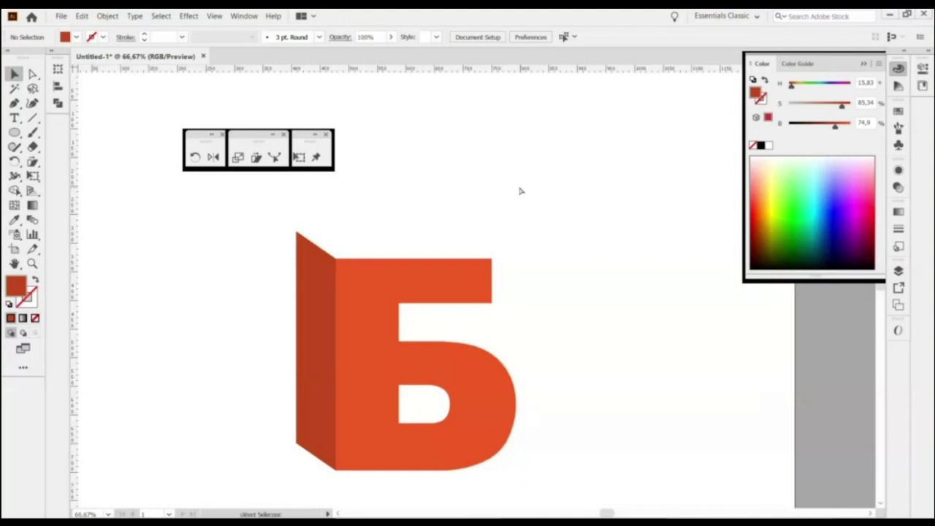
{"action": "key", "text": "ctrl+equal"}
{"action": "scroll", "coordinate": [438, 227], "scroll_direction": "up", "scroll_amount": 1}
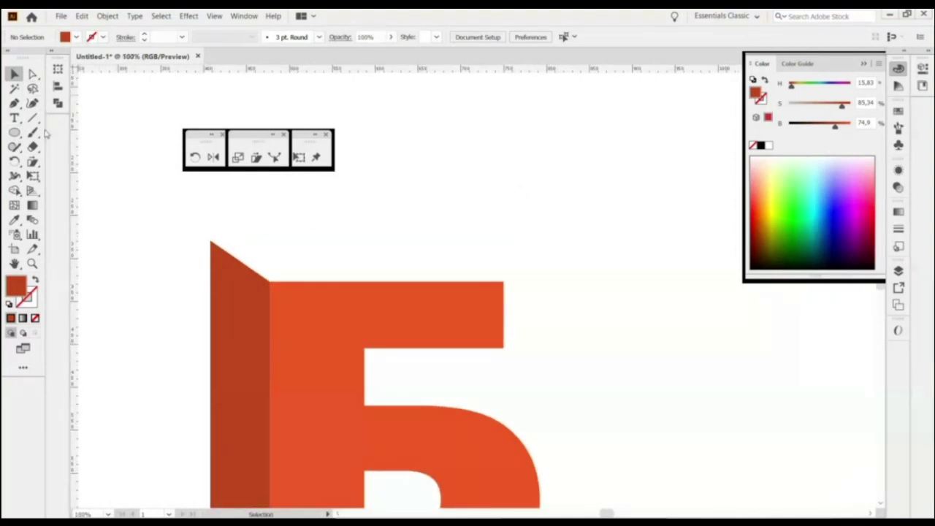
{"action": "key", "text": "m"}
{"action": "left_click_drag", "start_coordinate": [269, 281], "coordinate": [503, 238]}
Move the top rectangle's two upper anchors left until its upper-left corner meets the side face's upper corner.
{"action": "left_click", "coordinate": [35, 74]}
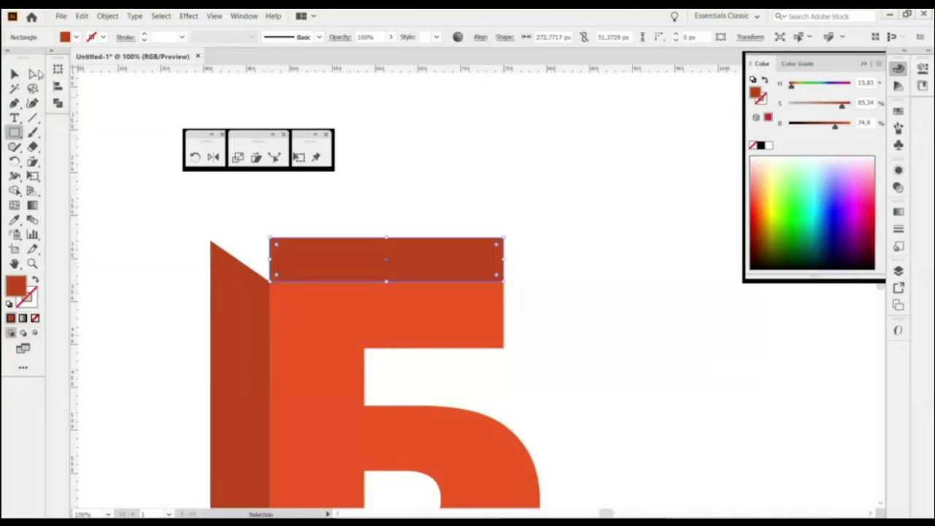
{"action": "left_click_drag", "start_coordinate": [256, 220], "coordinate": [650, 246]}
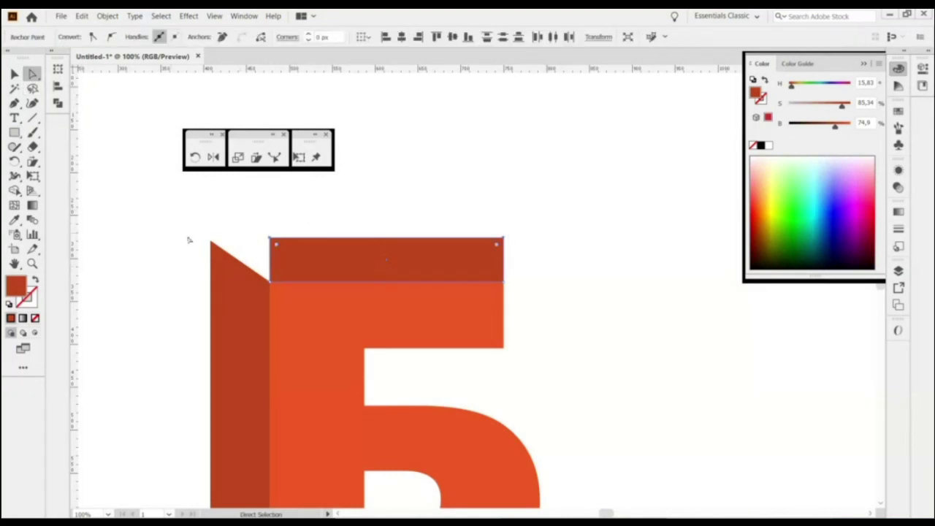
{"action": "left_click_drag", "start_coordinate": [269, 238], "coordinate": [212, 241]}
{"action": "left_click", "coordinate": [548, 313]}
Lighten the top face's fill to a salmon tone of H 15.94, S 56.08, B 100.
{"action": "left_click_drag", "start_coordinate": [418, 245], "coordinate": [523, 175]}
{"action": "left_click", "coordinate": [523, 175]}
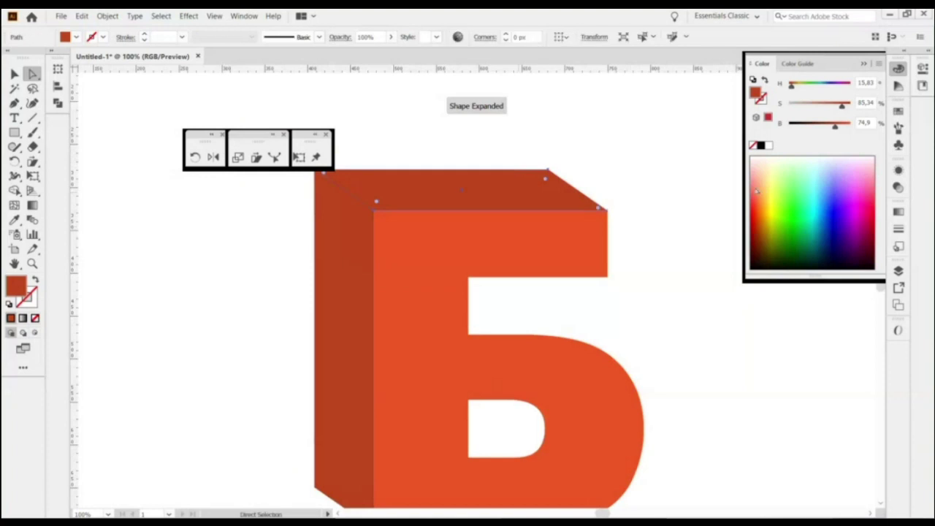
{"action": "left_click_drag", "start_coordinate": [835, 126], "coordinate": [824, 107]}
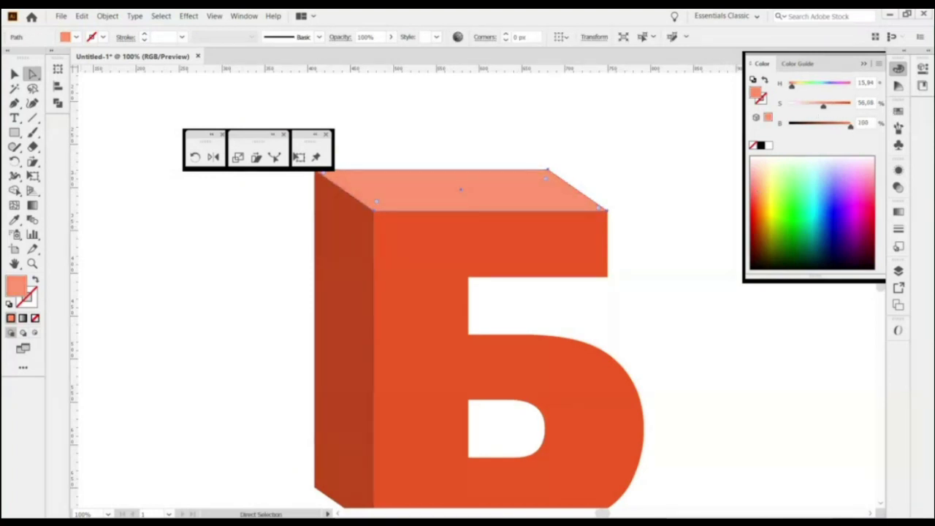
{"action": "left_click", "coordinate": [15, 74]}
Draw a closed Pen path about 217 × 92 px across the gap below the upper arm, curving down to the bowl's outer edge.
{"action": "scroll", "coordinate": [548, 204], "scroll_direction": "down", "scroll_amount": 4}
{"action": "scroll", "coordinate": [548, 203], "scroll_direction": "right", "scroll_amount": 3}
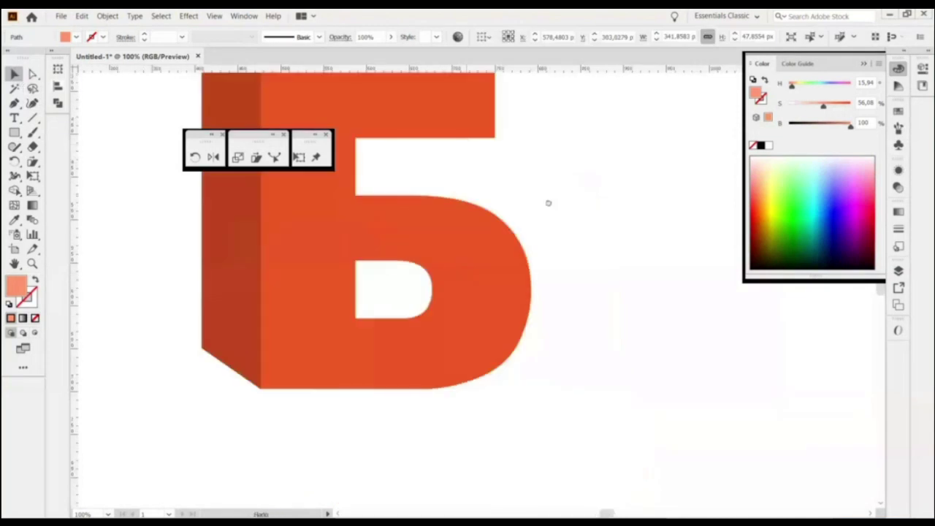
{"action": "scroll", "coordinate": [548, 203], "scroll_direction": "up", "scroll_amount": 1}
{"action": "scroll", "coordinate": [548, 203], "scroll_direction": "left", "scroll_amount": 1}
{"action": "left_click", "coordinate": [400, 221]}
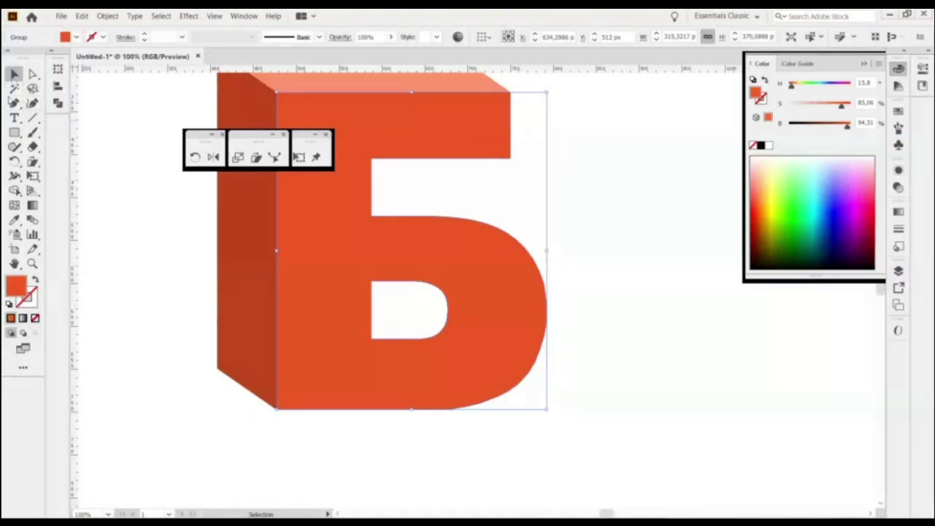
{"action": "left_click", "coordinate": [14, 103]}
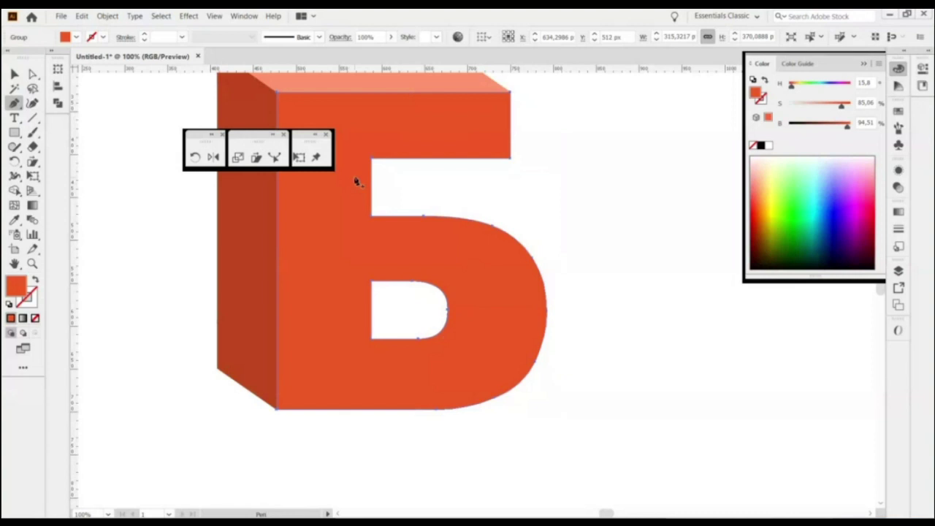
{"action": "scroll", "coordinate": [371, 199], "scroll_direction": "up", "scroll_amount": 2}
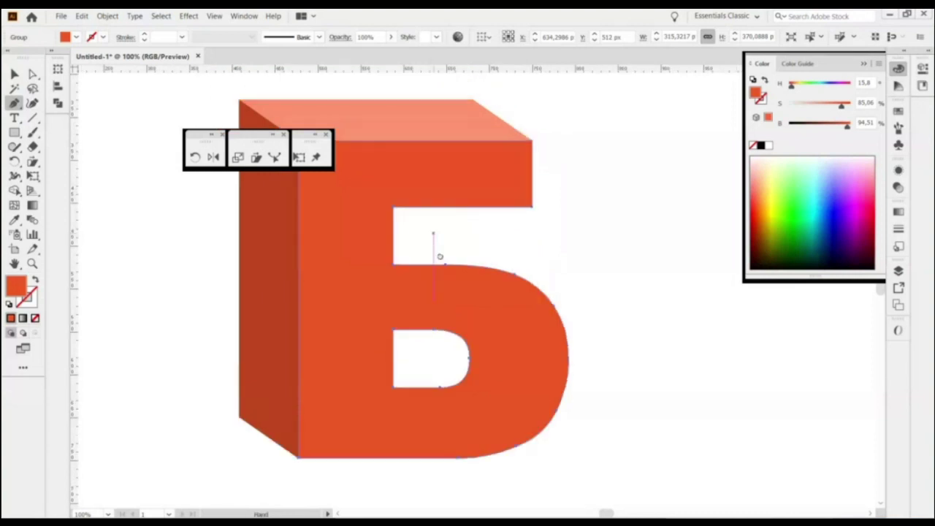
{"action": "left_click", "coordinate": [371, 248]}
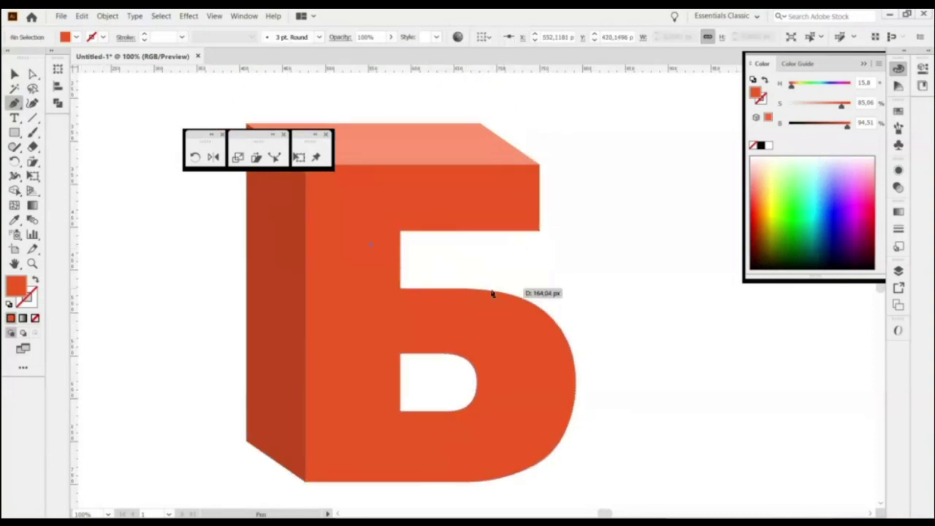
{"action": "left_click", "coordinate": [448, 244]}
{"action": "left_click_drag", "start_coordinate": [558, 326], "coordinate": [607, 407]}
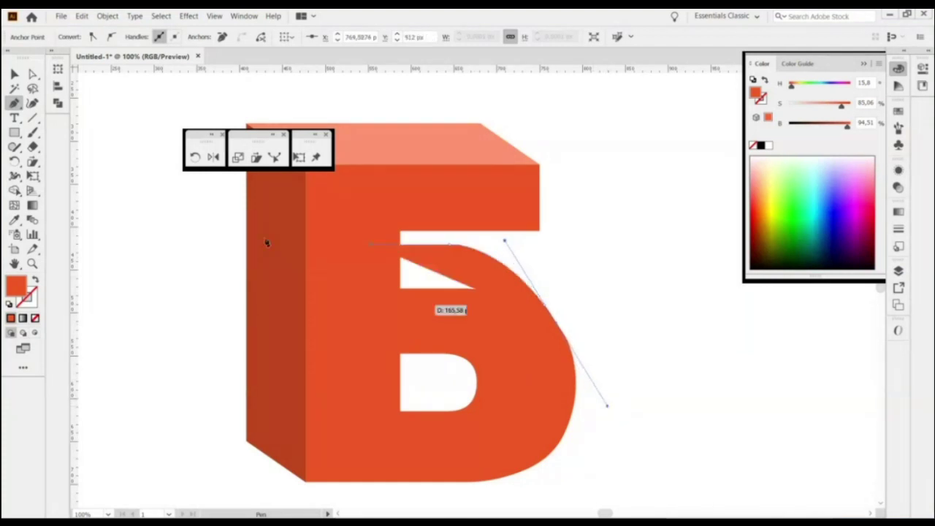
{"action": "key", "text": "alt"}
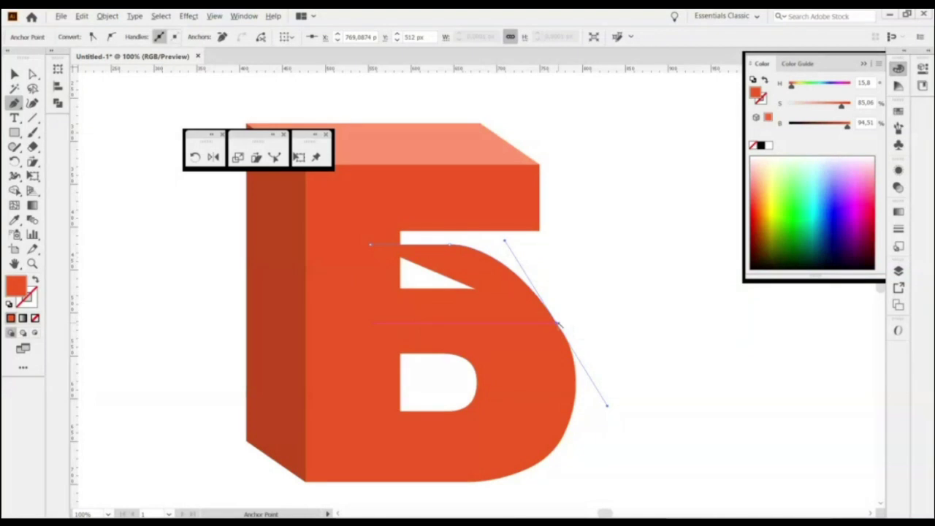
{"action": "left_click", "coordinate": [559, 323], "text": "alt"}
{"action": "left_click", "coordinate": [387, 311]}
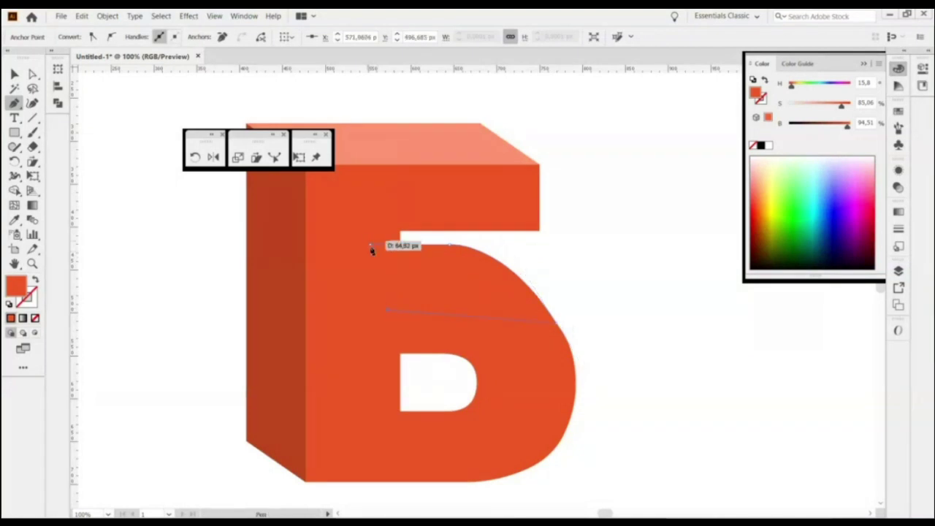
{"action": "left_click", "coordinate": [372, 246]}
Darken the new shape's fill to H 15.75, S 98.16, B 63.92 and send it behind the letter.
{"action": "left_click_drag", "start_coordinate": [842, 106], "coordinate": [820, 127]}
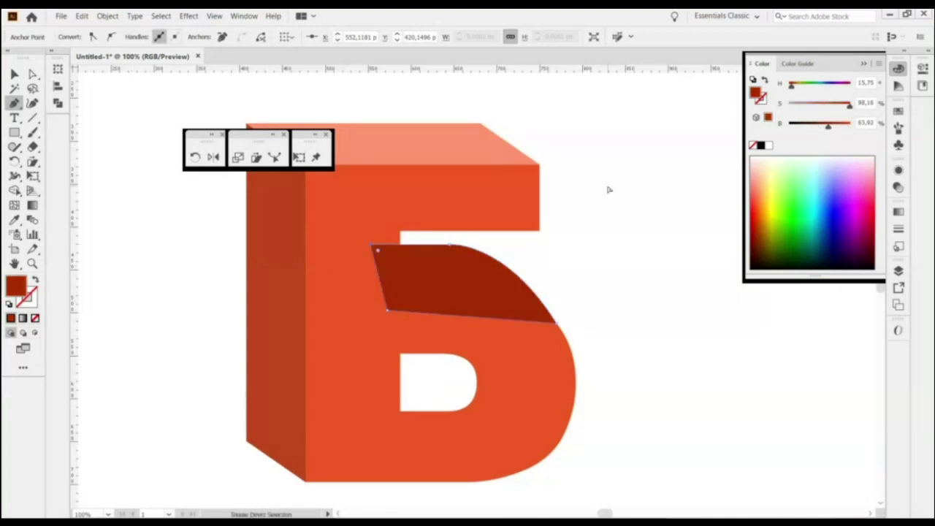
{"action": "key", "text": "ctrl+shift+bracketleft"}
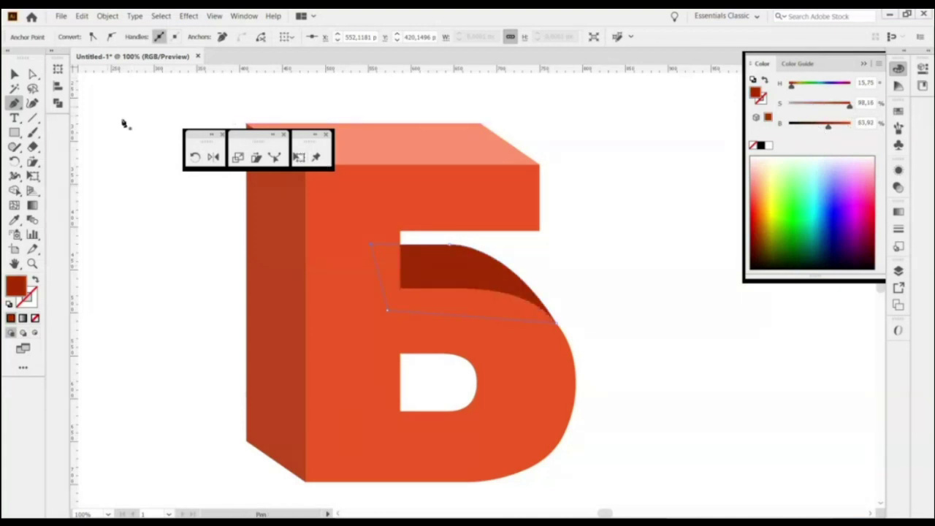
{"action": "left_click", "coordinate": [15, 73]}
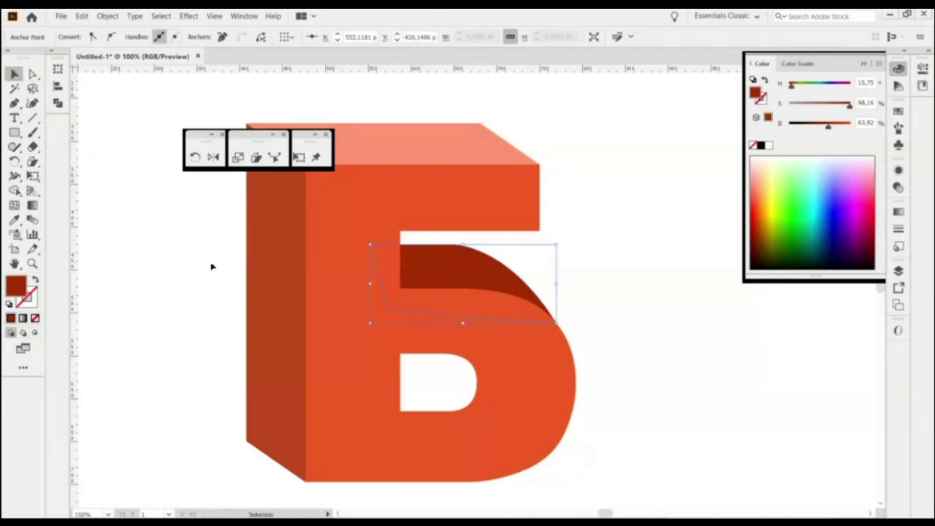
{"action": "left_click", "coordinate": [691, 370]}
Duplicate the dark red inner shape downward so the copy fills the letter's counter.
{"action": "scroll", "coordinate": [646, 286], "scroll_direction": "down", "scroll_amount": 3}
{"action": "left_click", "coordinate": [422, 187]}
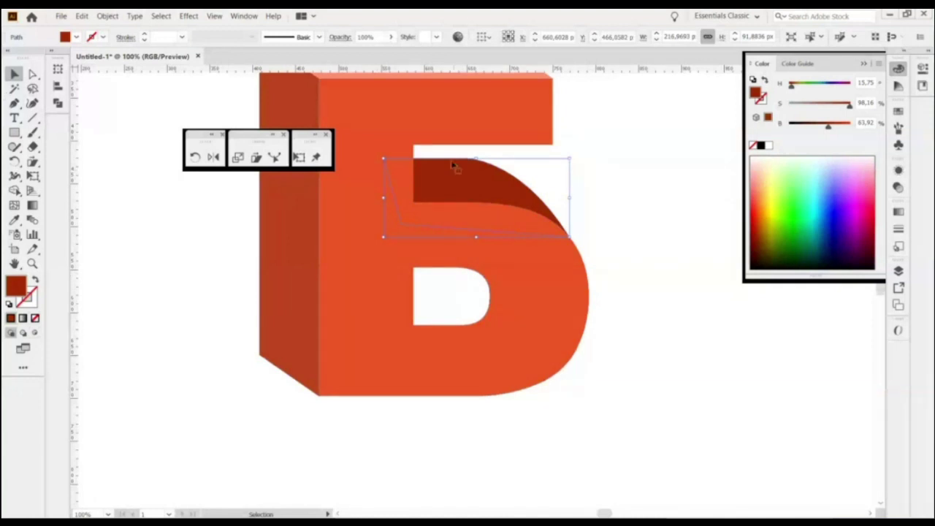
{"action": "left_click_drag", "start_coordinate": [407, 64], "coordinate": [432, 59]}
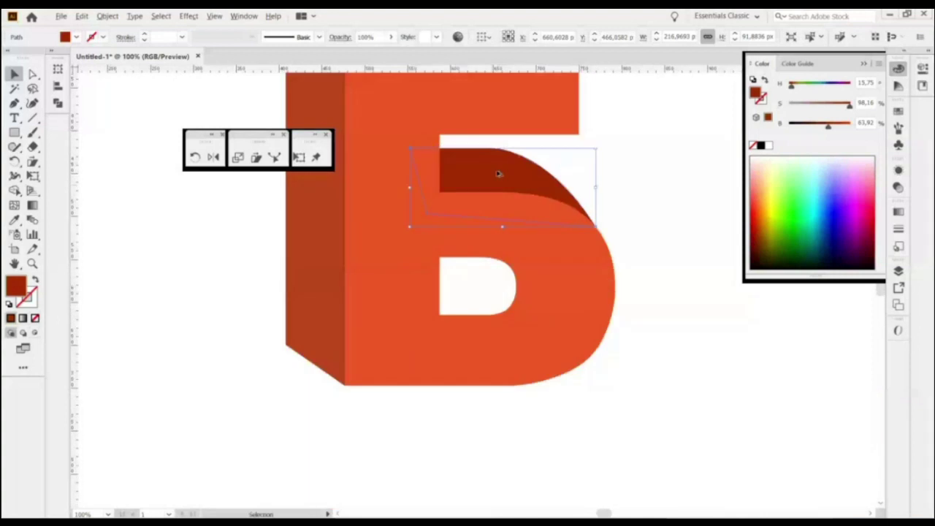
{"action": "left_click_drag", "start_coordinate": [498, 174], "coordinate": [484, 270]}
{"action": "left_click", "coordinate": [674, 259]}
{"action": "left_click_drag", "start_coordinate": [675, 259], "coordinate": [742, 242]}
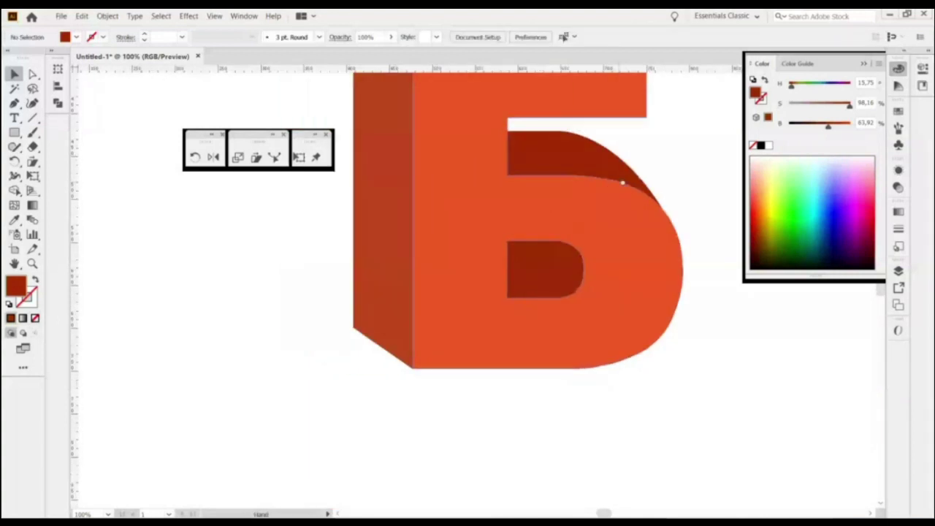
Select every part of the letter and apply Pathfinder Trim to remove the hidden portions of the faces.
{"action": "left_click_drag", "start_coordinate": [622, 183], "coordinate": [561, 243]}
{"action": "key", "text": "ctrl+minus"}
{"action": "key", "text": "ctrl+minus"}
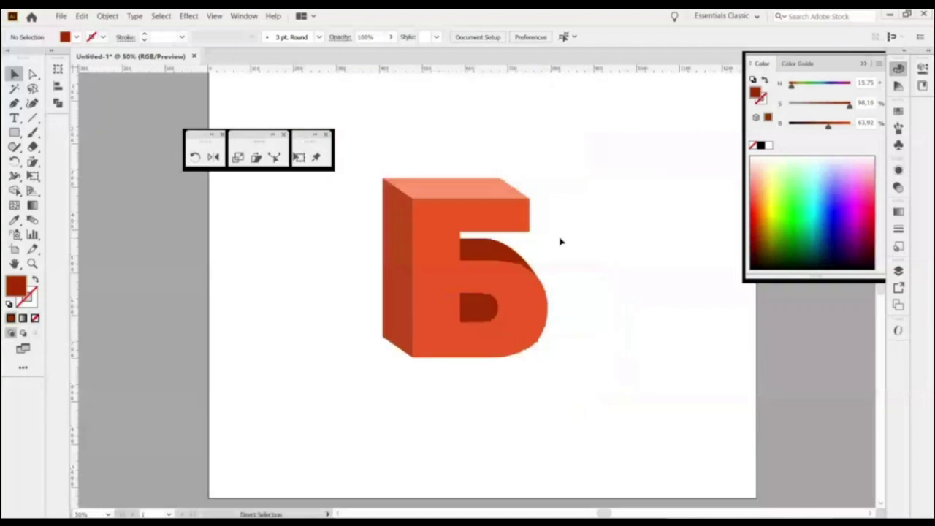
{"action": "key", "text": "ctrl+a"}
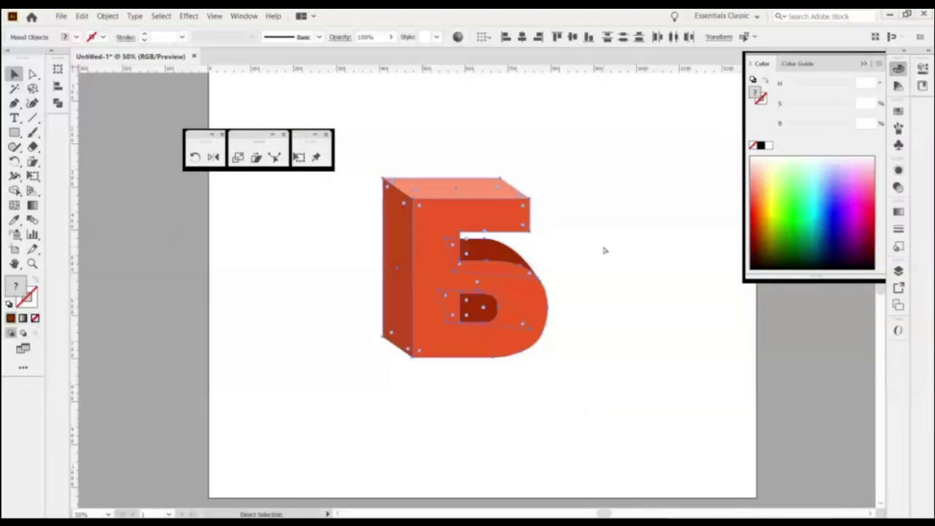
{"action": "left_click", "coordinate": [58, 103]}
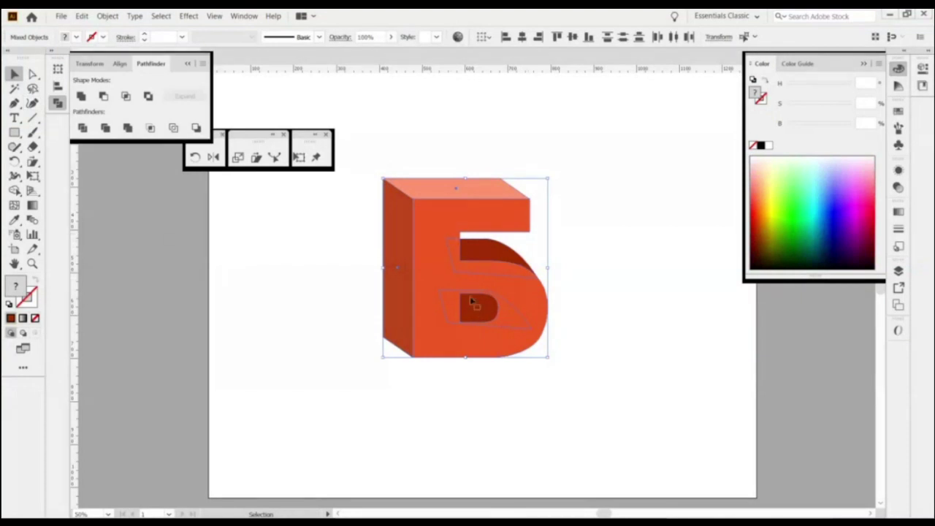
{"action": "key", "text": "ctrl+g"}
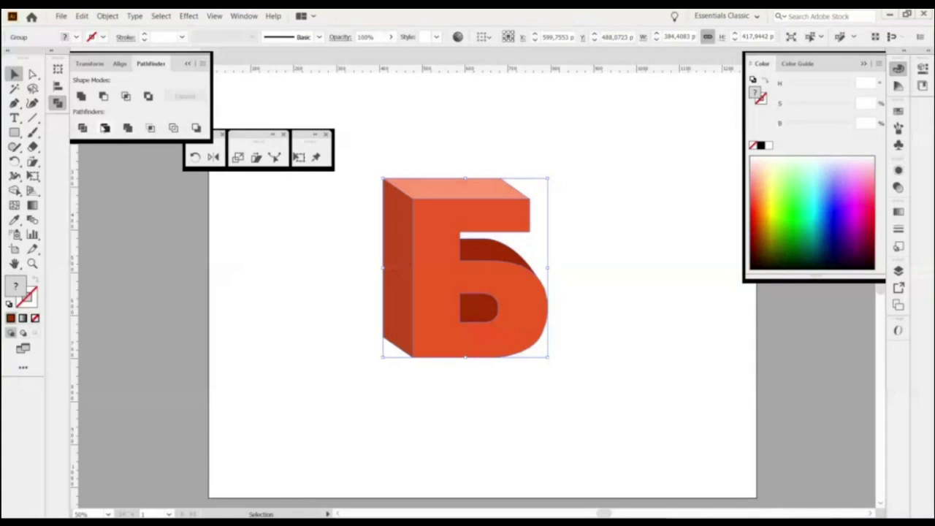
{"action": "left_click", "coordinate": [352, 164]}
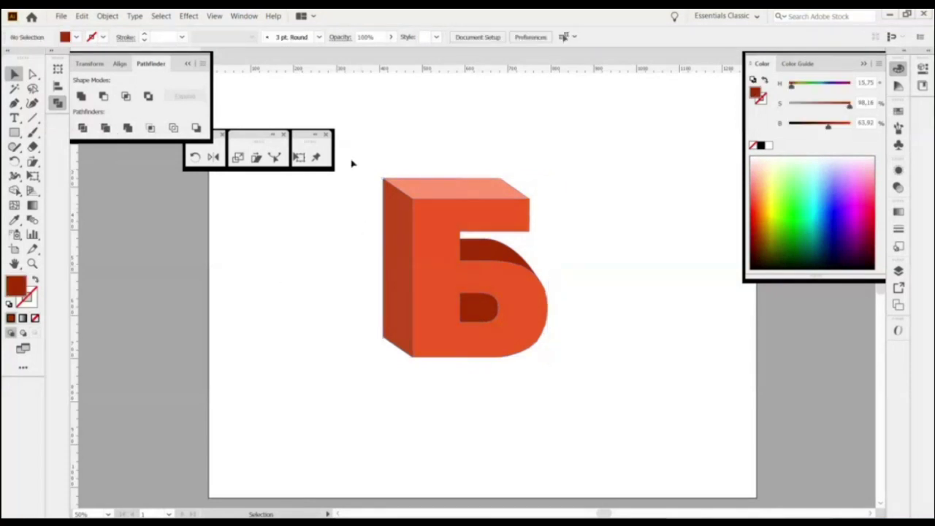
Select the whole trimmed letter group and move it about 42 px up and 8 px right.
{"action": "left_click", "coordinate": [453, 285]}
{"action": "left_click", "coordinate": [626, 286]}
{"action": "left_click_drag", "start_coordinate": [365, 156], "coordinate": [604, 351]}
{"action": "key", "text": "a"}
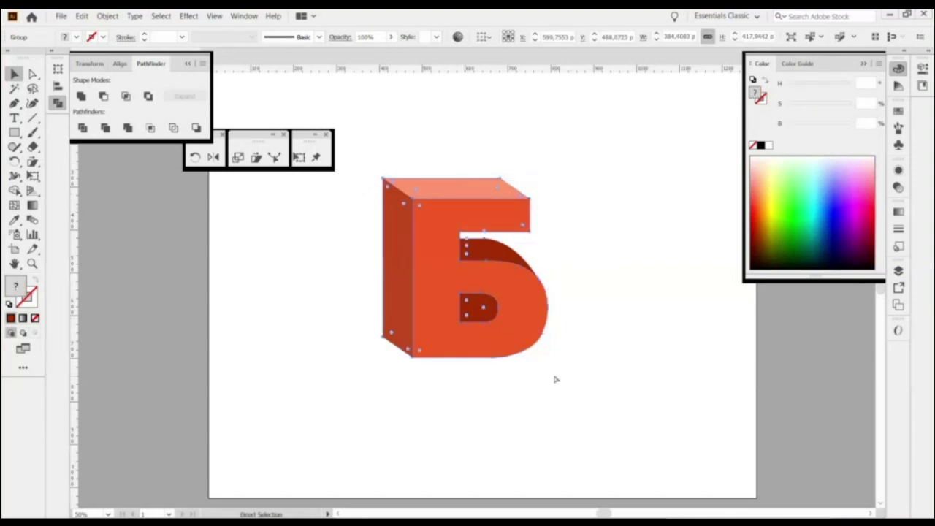
{"action": "key", "text": "v"}
{"action": "left_click_drag", "start_coordinate": [437, 217], "coordinate": [444, 198]}
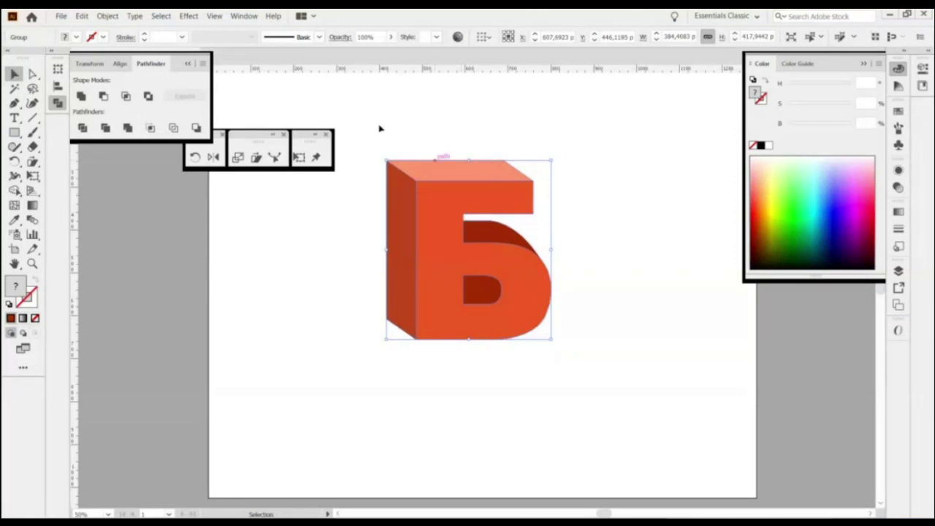
Apply Puppet Warp to the letter group with the mesh hidden, and delete all the automatically placed pins.
{"action": "left_click", "coordinate": [316, 157]}
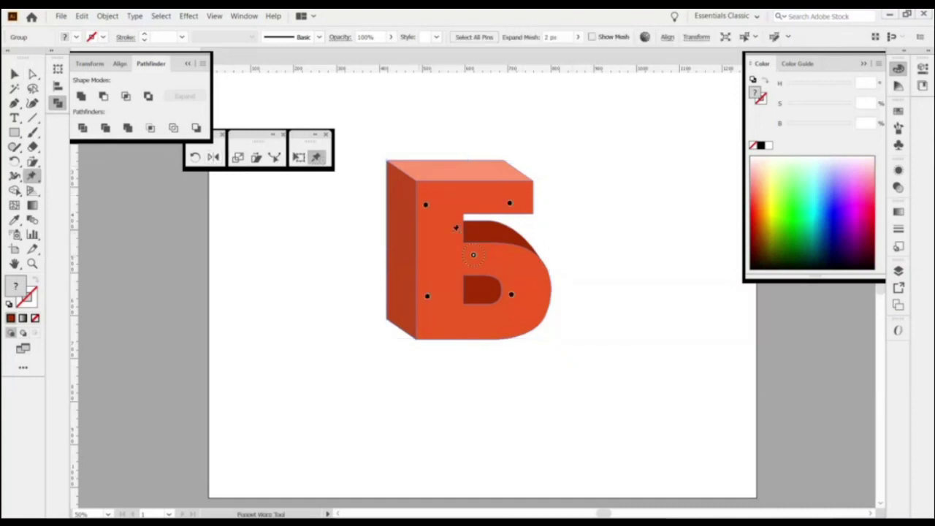
{"action": "left_click", "coordinate": [592, 37]}
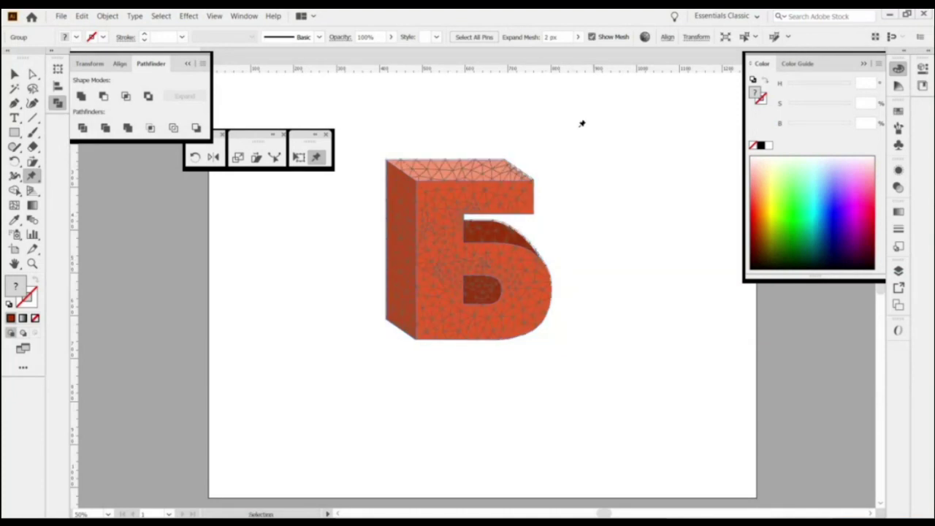
{"action": "left_click", "coordinate": [592, 37]}
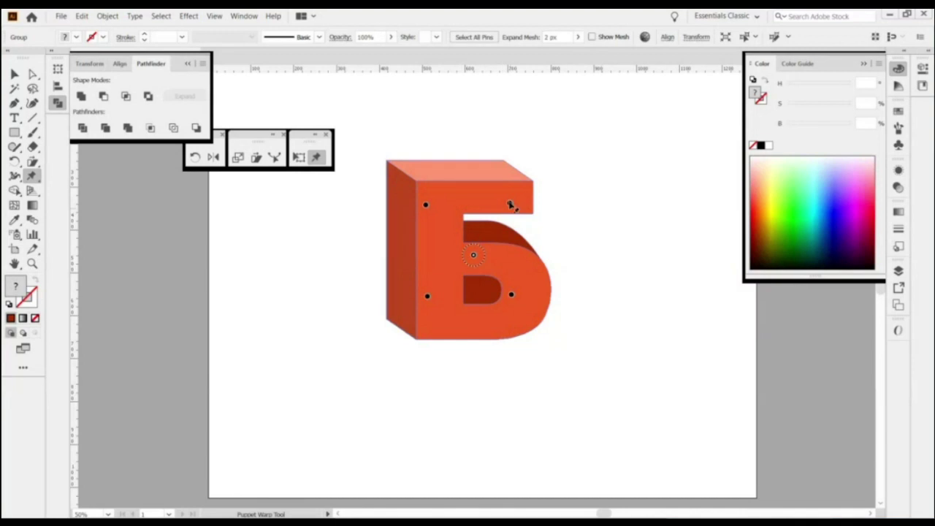
{"action": "left_click", "coordinate": [510, 204]}
{"action": "key", "text": "Delete"}
{"action": "left_click", "coordinate": [475, 256]}
{"action": "left_click", "coordinate": [425, 206]}
{"action": "key", "text": "Delete"}
{"action": "left_click", "coordinate": [427, 297]}
{"action": "key", "text": "Delete"}
{"action": "left_click", "coordinate": [511, 295]}
{"action": "key", "text": "Delete"}
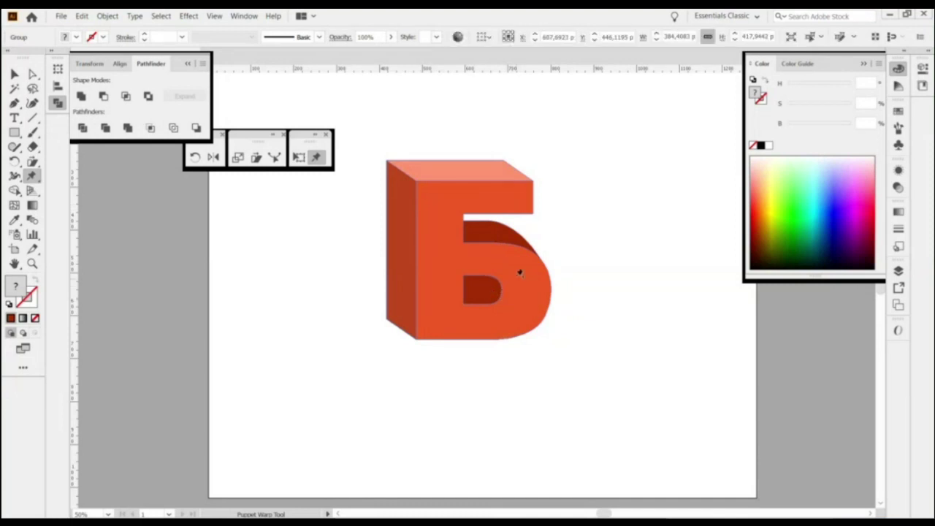
Place five warp pins: at the front face's lower-left and upper-left corners, the upper arm's end, the bowl's right side and the inner junction.
{"action": "left_click", "coordinate": [414, 315]}
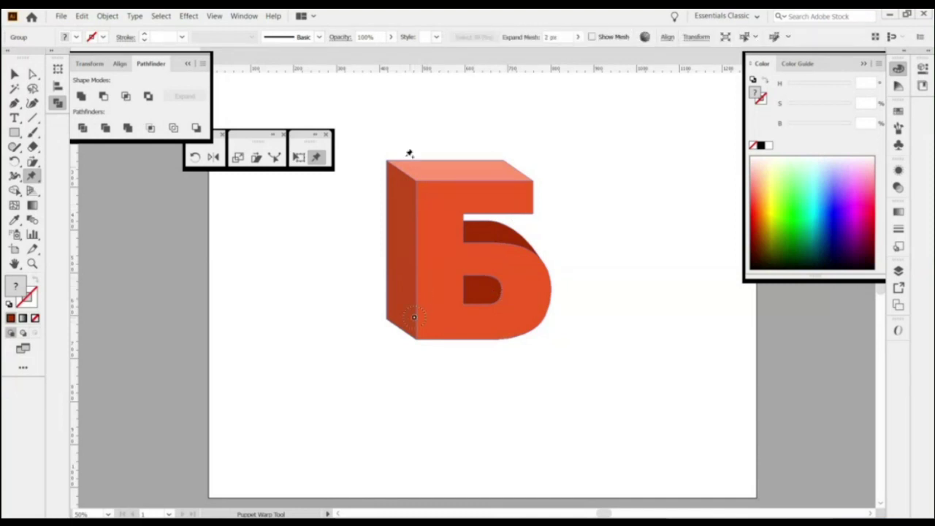
{"action": "left_click", "coordinate": [413, 179]}
{"action": "left_click", "coordinate": [512, 178]}
{"action": "left_click", "coordinate": [527, 292]}
{"action": "left_click", "coordinate": [460, 245]}
Bend the end of the upper arm upward, replacing its warp pin and pulling the new one slightly back toward the stem.
{"action": "left_click", "coordinate": [514, 180]}
{"action": "left_click_drag", "start_coordinate": [514, 180], "coordinate": [506, 154]}
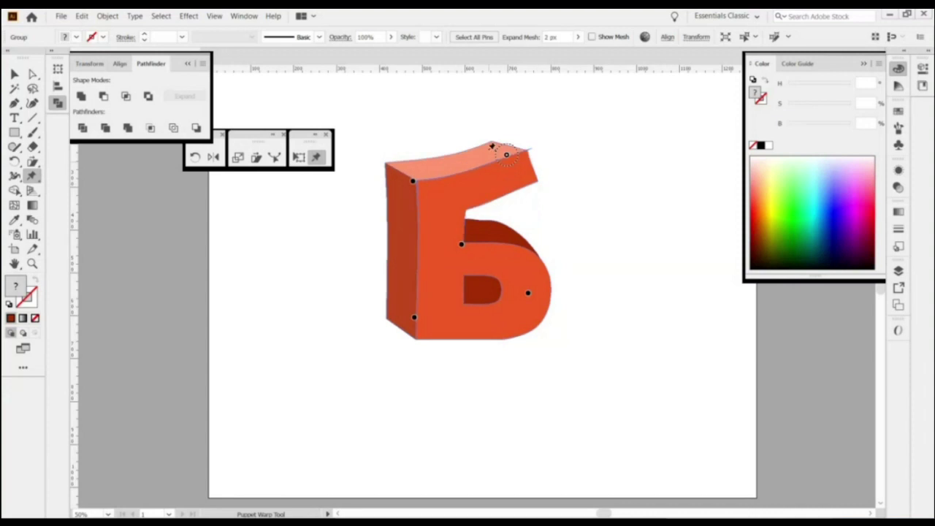
{"action": "key", "text": "Delete"}
{"action": "left_click_drag", "start_coordinate": [499, 207], "coordinate": [522, 145]}
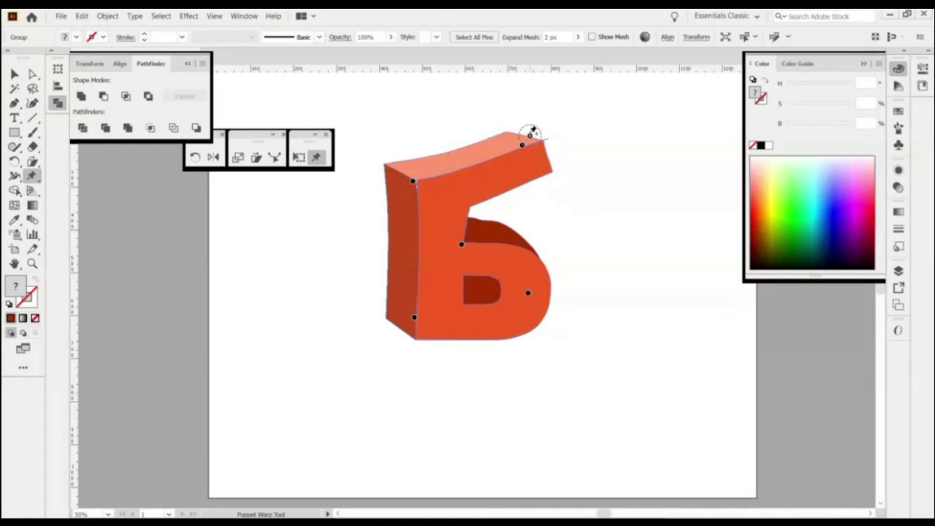
{"action": "key", "text": "v"}
{"action": "key", "text": "ctrl"}
{"action": "left_click_drag", "start_coordinate": [522, 146], "coordinate": [496, 156]}
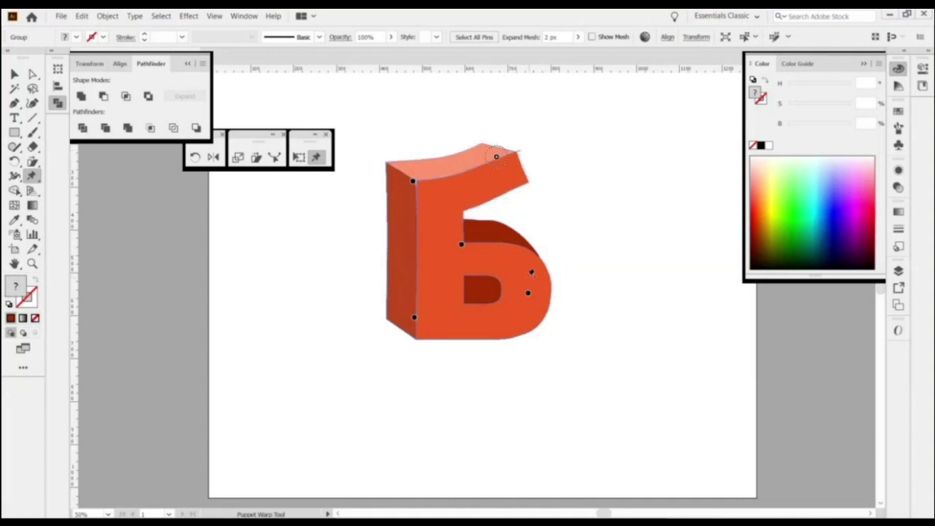
Curve the bowl and stem by raising the bowl's pin, rotating the lower-left pin clockwise and lowering the upper-left pin.
{"action": "left_click_drag", "start_coordinate": [530, 296], "coordinate": [522, 271]}
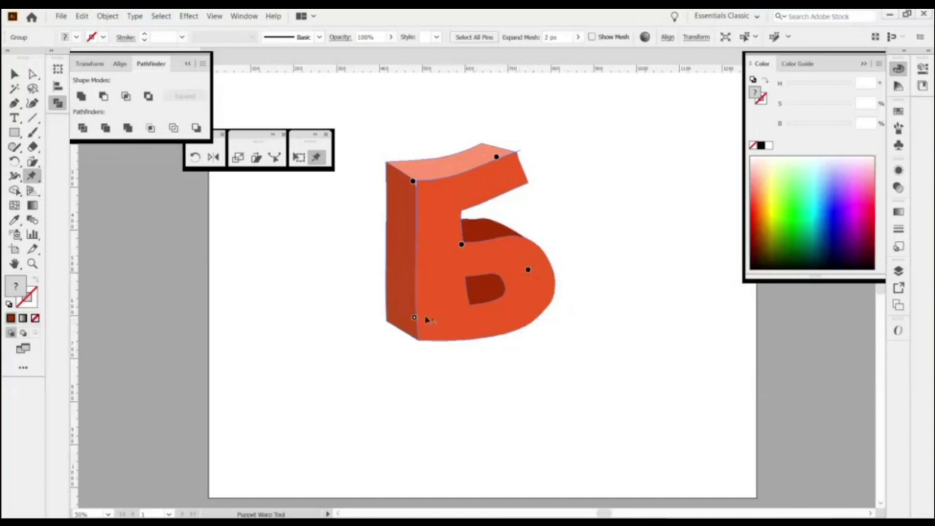
{"action": "left_click_drag", "start_coordinate": [429, 315], "coordinate": [430, 308]}
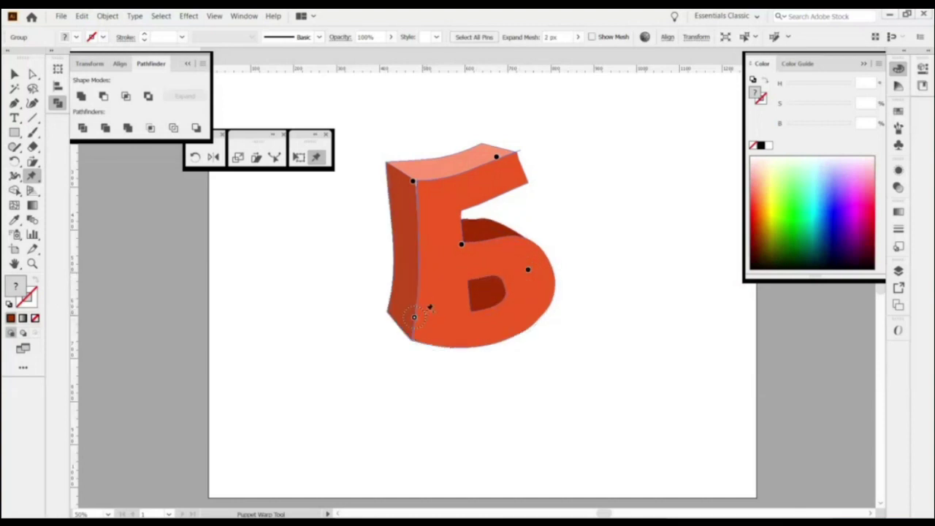
{"action": "left_click_drag", "start_coordinate": [412, 181], "coordinate": [417, 197]}
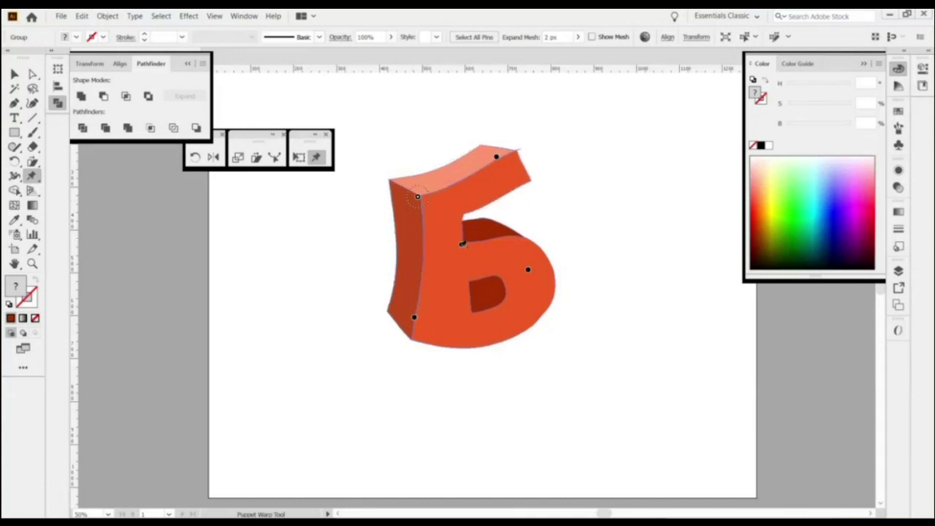
Nudge the pins at the inner junction, the bowl and the lower-left corner slightly up and left.
{"action": "left_click_drag", "start_coordinate": [461, 245], "coordinate": [459, 240]}
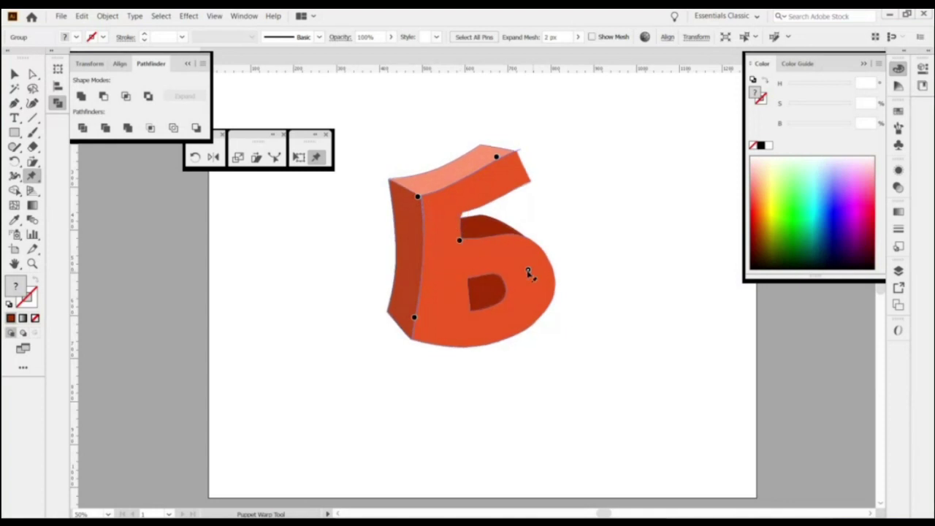
{"action": "left_click", "coordinate": [526, 269]}
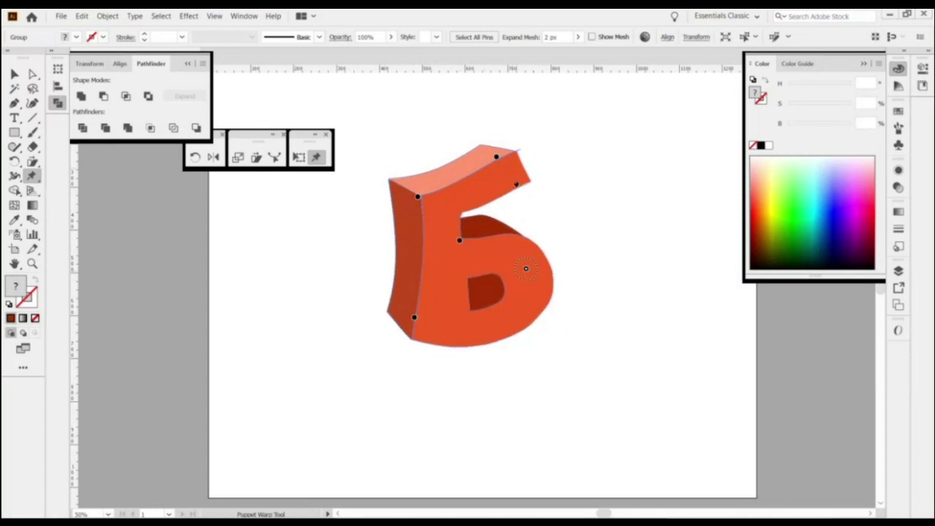
{"action": "left_click_drag", "start_coordinate": [414, 317], "coordinate": [411, 313]}
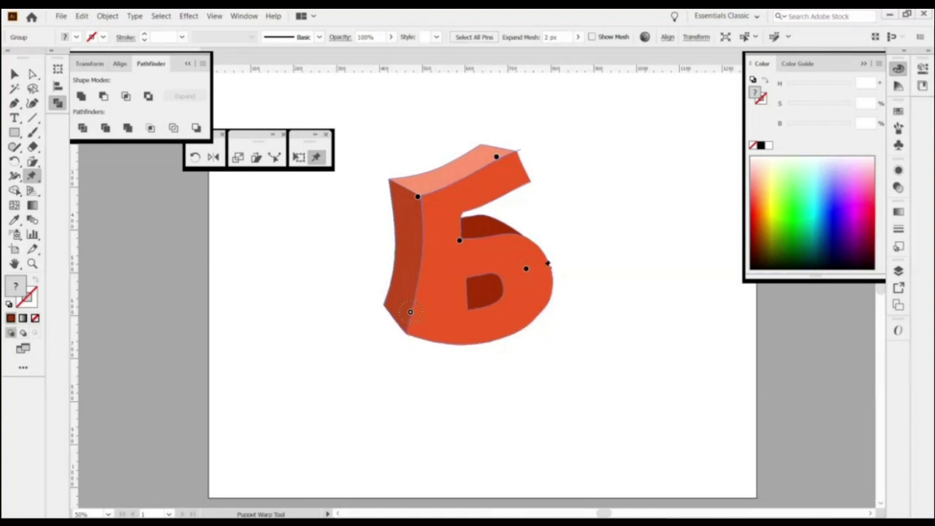
Remove the inner-junction warp pin, replace the bowl's pin with one slightly lower, and finish the puppet warp.
{"action": "left_click_drag", "start_coordinate": [527, 268], "coordinate": [526, 271]}
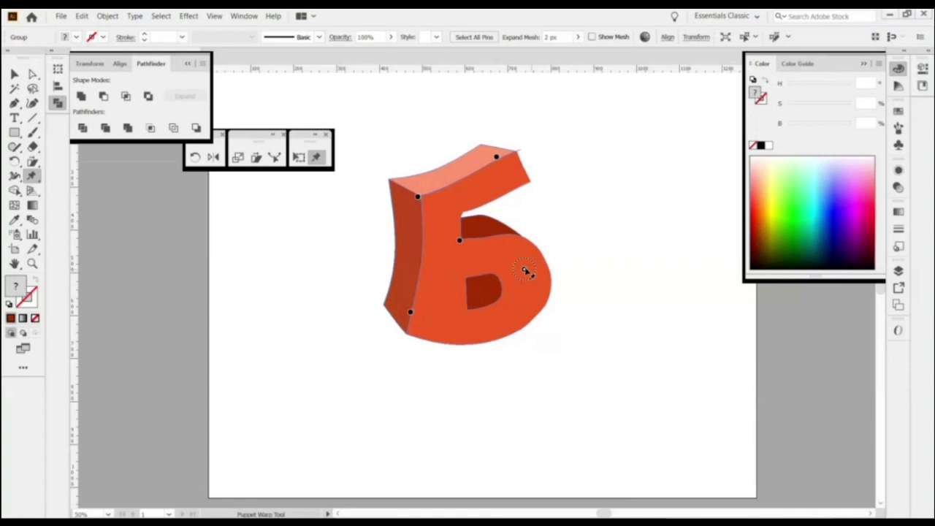
{"action": "left_click", "coordinate": [525, 270]}
{"action": "left_click_drag", "start_coordinate": [459, 243], "coordinate": [463, 238]}
{"action": "key", "text": "Delete"}
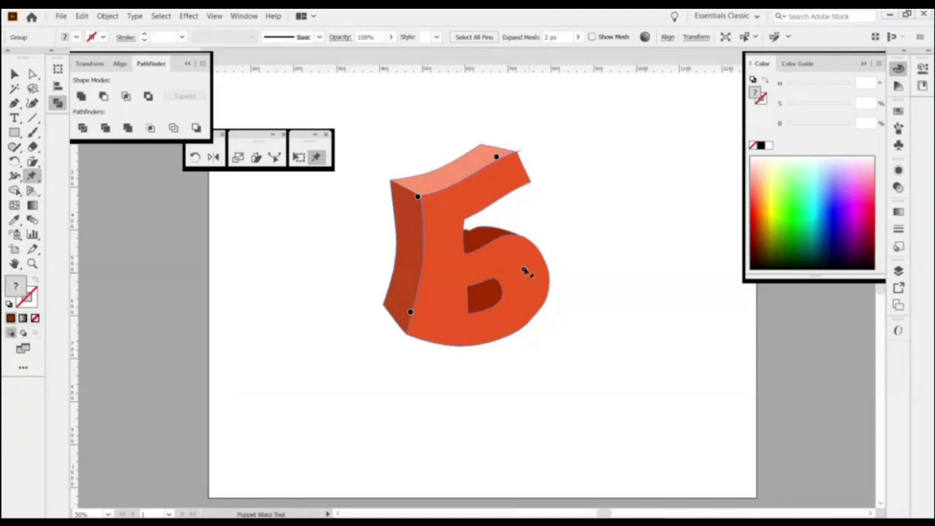
{"action": "left_click", "coordinate": [526, 277]}
{"action": "left_click_drag", "start_coordinate": [521, 275], "coordinate": [524, 274]}
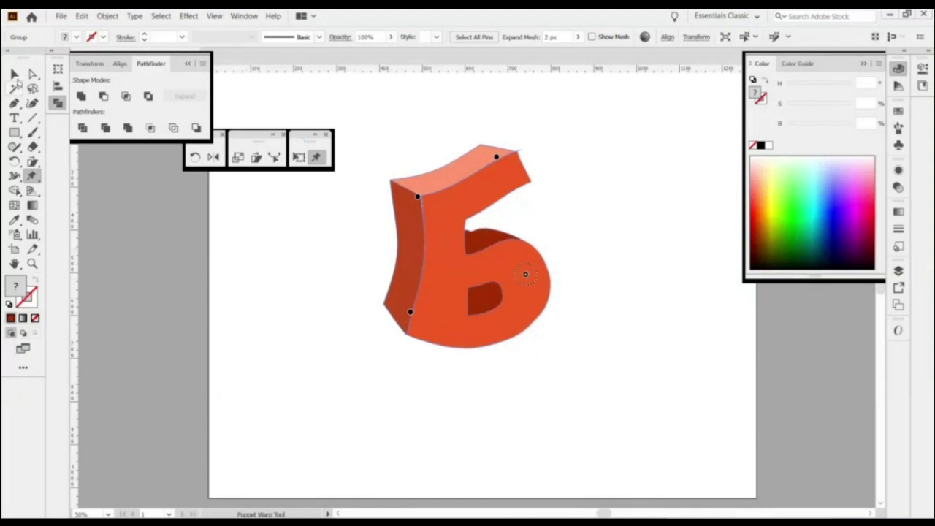
{"action": "left_click", "coordinate": [14, 74]}
{"action": "left_click", "coordinate": [485, 402]}
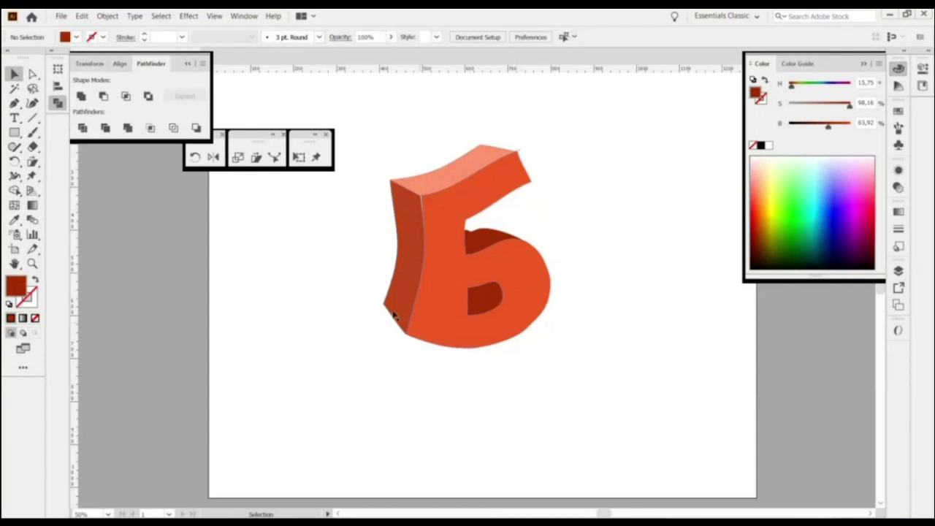
Duplicate the warped letter group beside the original, over the artboard's left edge.
{"action": "scroll", "coordinate": [443, 211], "scroll_direction": "left", "scroll_amount": 2}
{"action": "scroll", "coordinate": [458, 245], "scroll_direction": "left", "scroll_amount": 2}
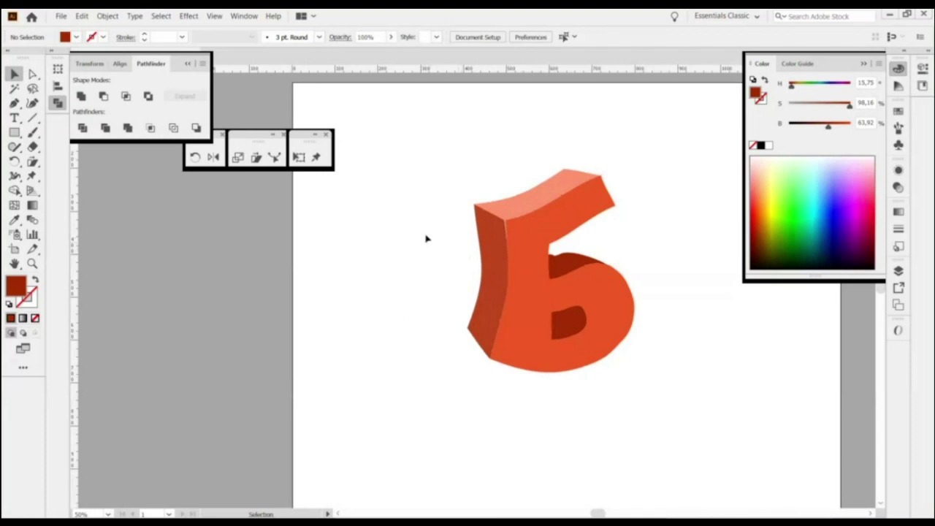
{"action": "left_click_drag", "start_coordinate": [446, 295], "coordinate": [492, 319]}
{"action": "left_click", "coordinate": [590, 331]}
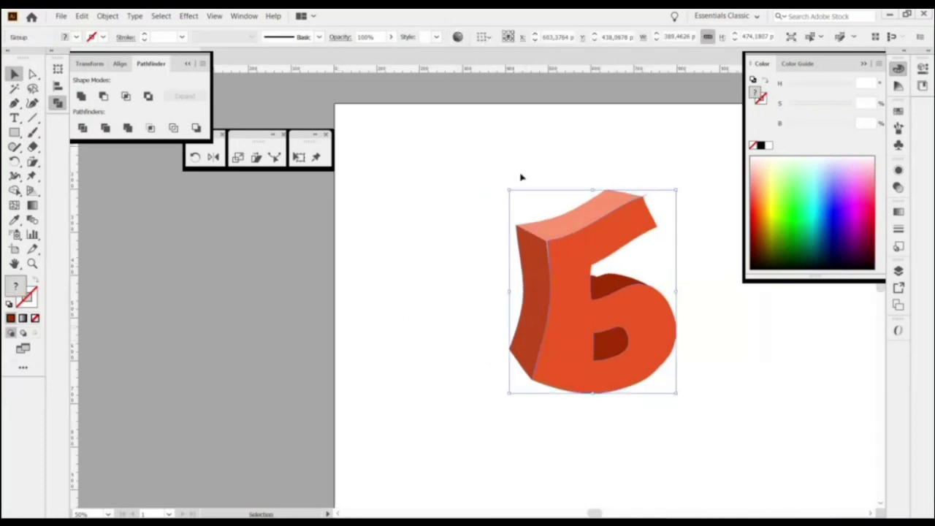
{"action": "left_click_drag", "start_coordinate": [572, 309], "coordinate": [345, 312]}
{"action": "left_click", "coordinate": [286, 324]}
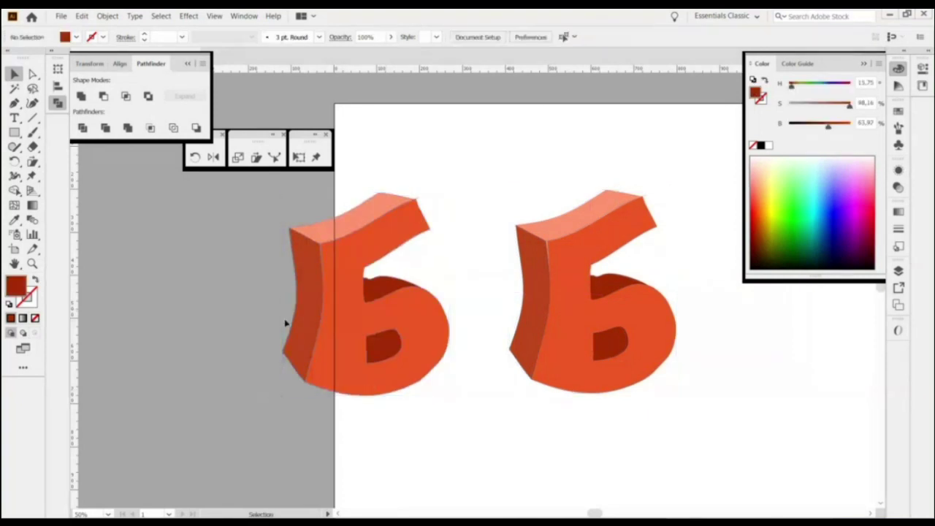
Lasso the copy's anchor points where the side, top and front faces meet, and align them to close the gap.
{"action": "scroll", "coordinate": [299, 317], "scroll_direction": "up", "scroll_amount": 2}
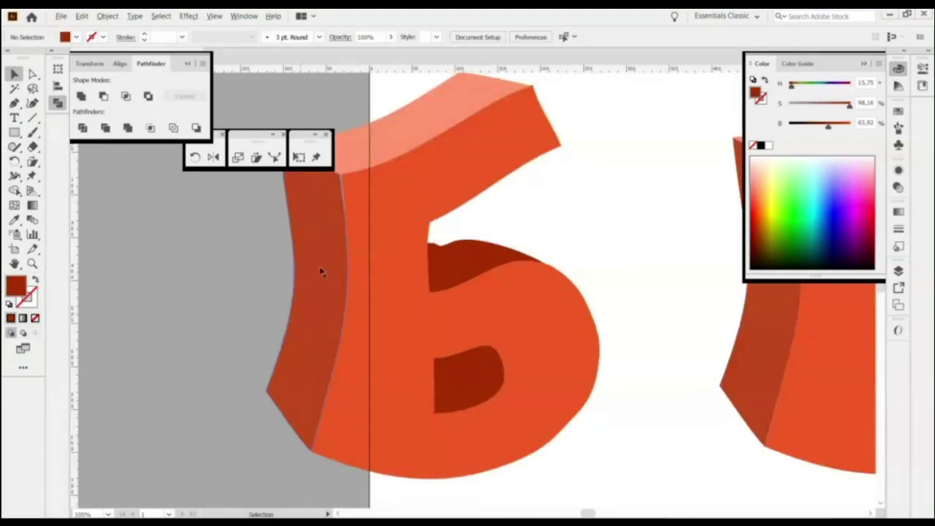
{"action": "scroll", "coordinate": [353, 244], "scroll_direction": "up", "scroll_amount": 3}
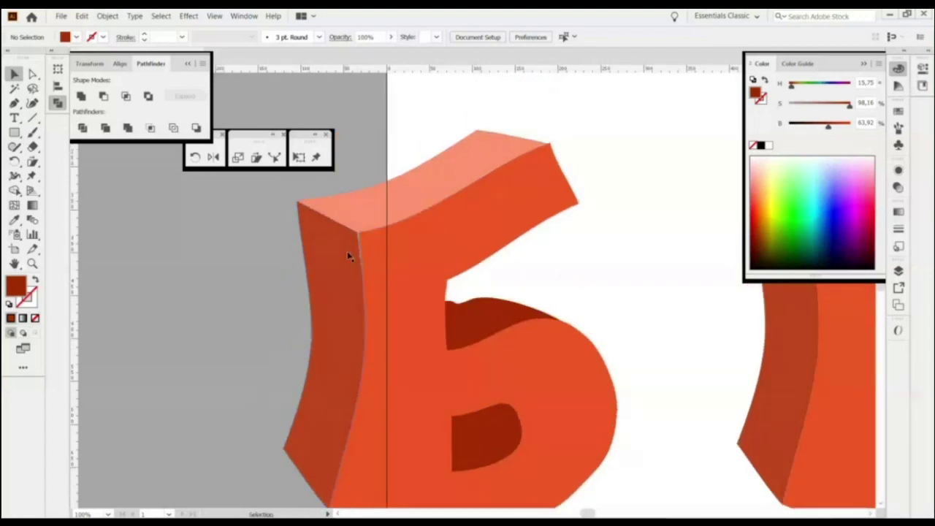
{"action": "key", "text": "a"}
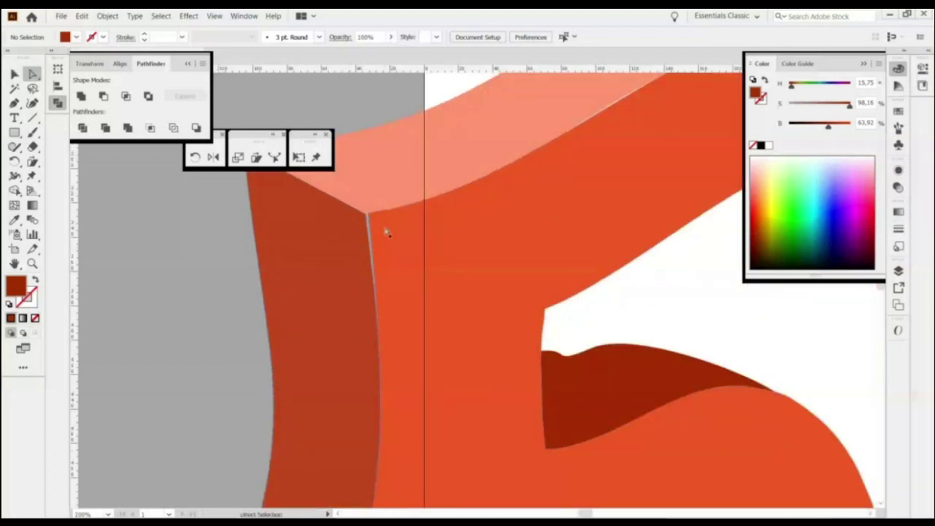
{"action": "left_click", "coordinate": [33, 89]}
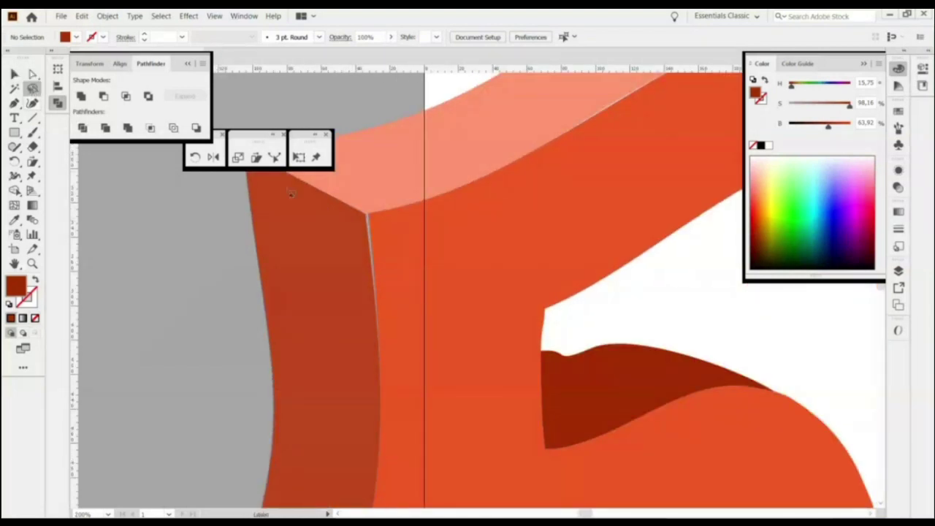
{"action": "left_click_drag", "start_coordinate": [382, 193], "coordinate": [363, 122]}
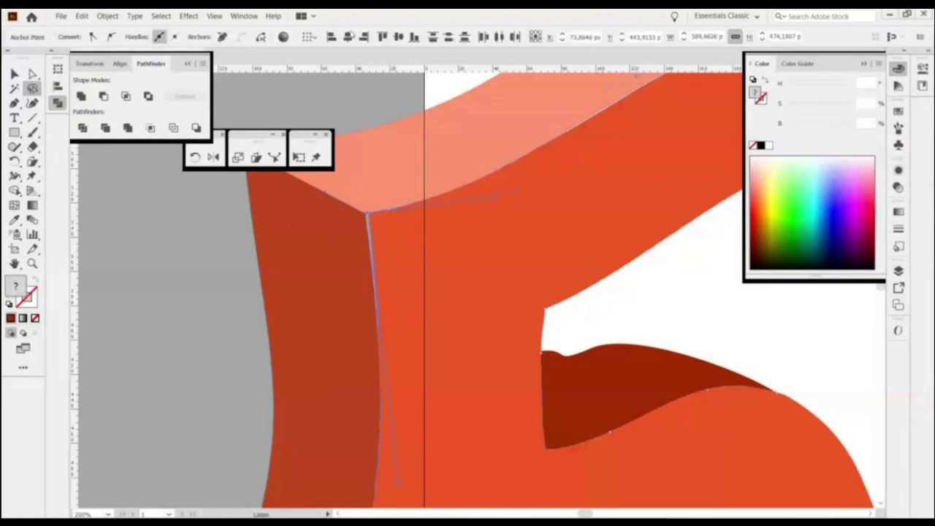
{"action": "key", "text": "a"}
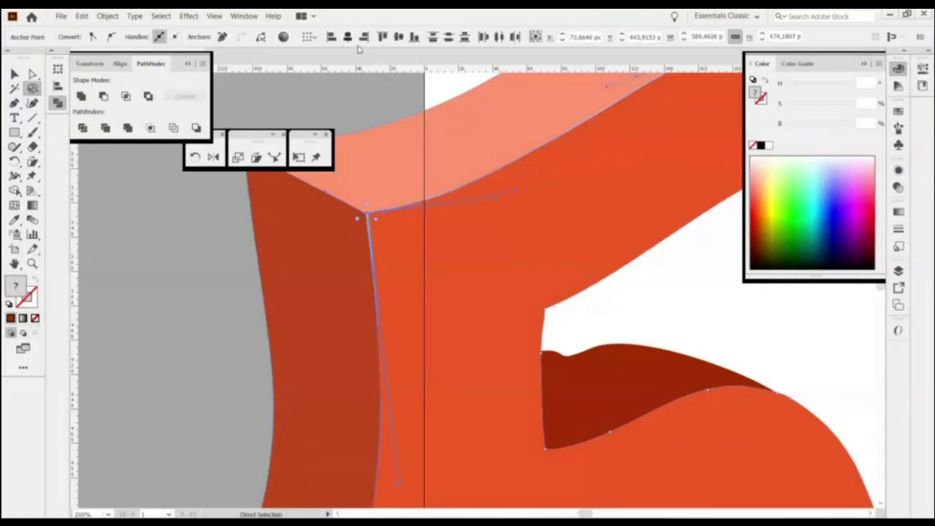
{"action": "key", "text": "q"}
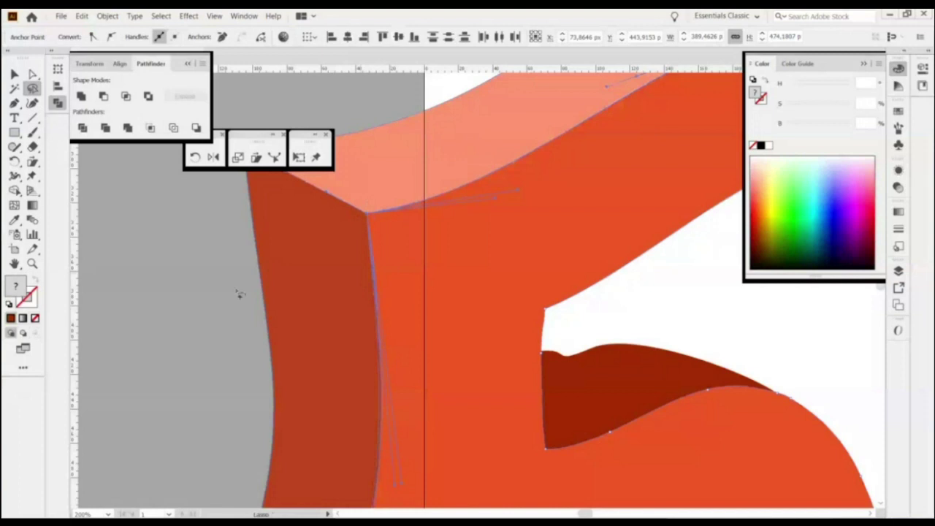
{"action": "left_click", "coordinate": [240, 293]}
Unite all faces of the copied letter into a single silhouette.
{"action": "key", "text": "v"}
{"action": "left_click", "coordinate": [566, 257]}
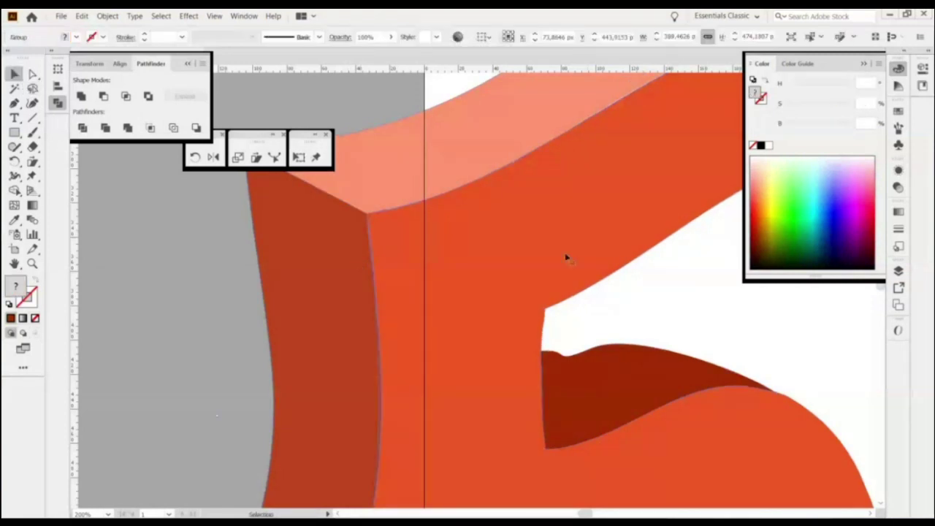
{"action": "scroll", "coordinate": [566, 257], "scroll_direction": "down", "scroll_amount": 3}
{"action": "left_click_drag", "start_coordinate": [612, 330], "coordinate": [559, 289]}
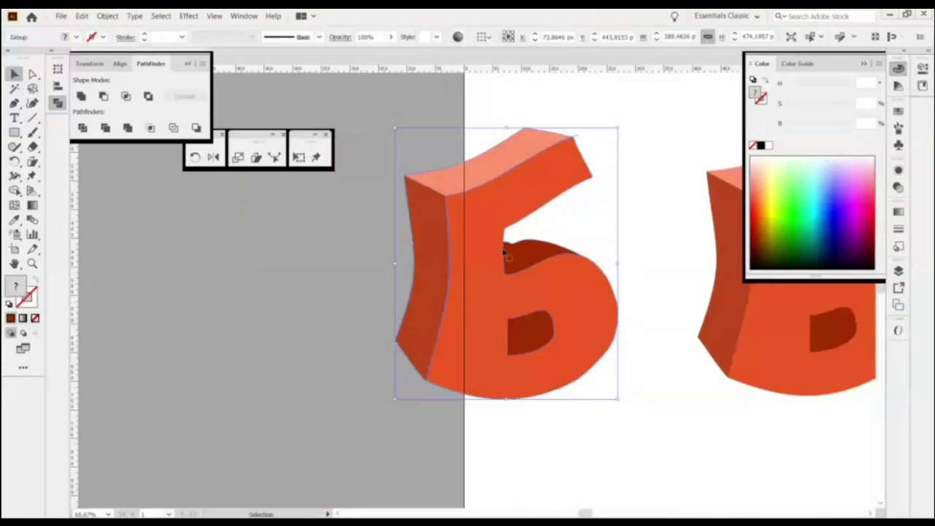
{"action": "left_click", "coordinate": [81, 95]}
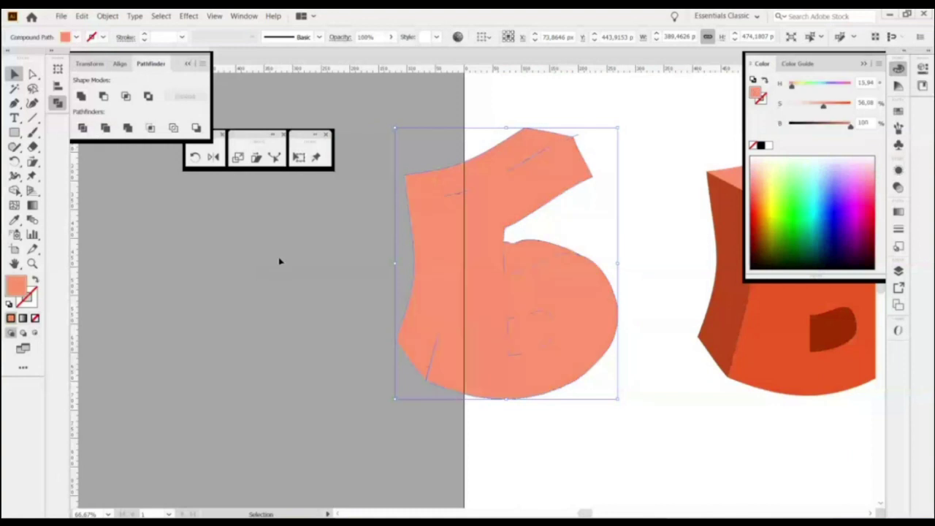
{"action": "left_click", "coordinate": [279, 261]}
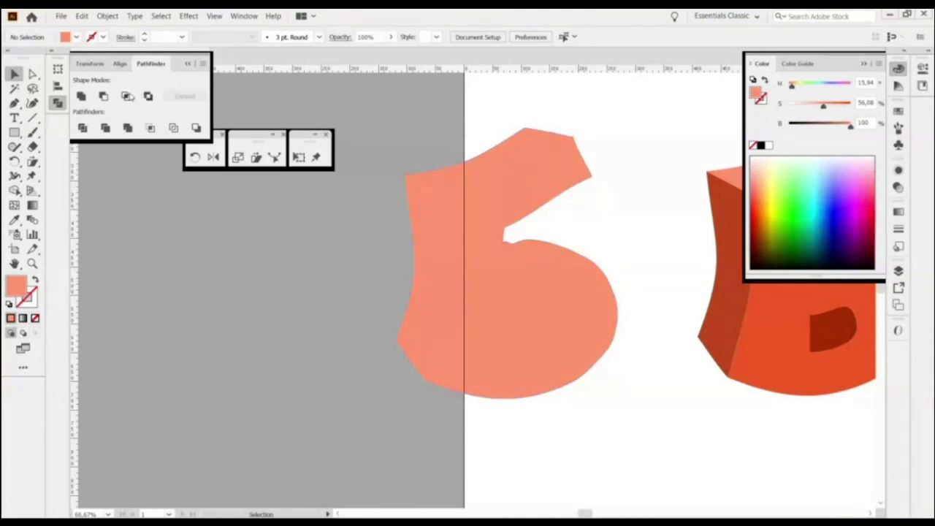
Switch to outline view and delete the stray path fragments left inside the silhouette's upper part and near its lower-left edge.
{"action": "left_click", "coordinate": [32, 88]}
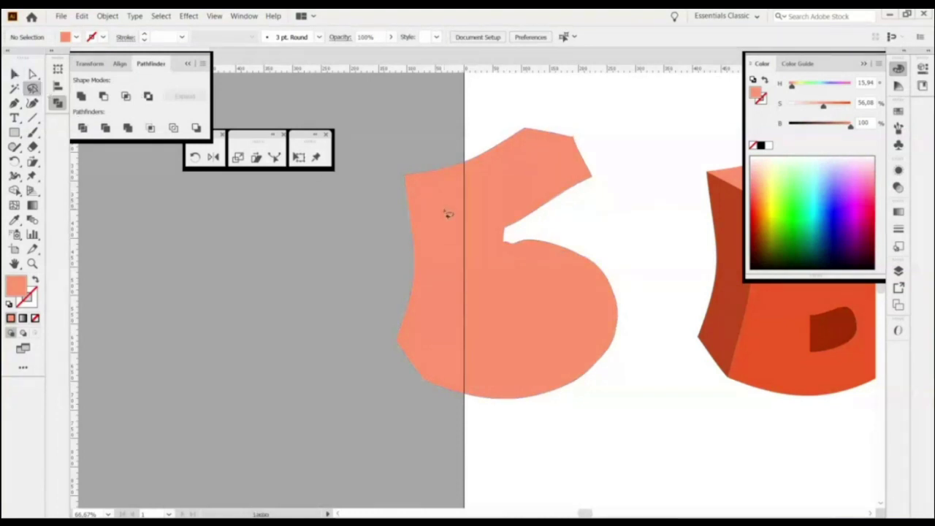
{"action": "key", "text": "ctrl+y"}
{"action": "mouse_move", "coordinate": [463, 176]}
{"action": "left_mouse_down"}
{"action": "mouse_move", "coordinate": [435, 209]}
{"action": "mouse_move", "coordinate": [548, 163]}
{"action": "mouse_move", "coordinate": [518, 152]}
{"action": "mouse_move", "coordinate": [478, 217]}
{"action": "left_mouse_up"}
{"action": "key", "text": "Delete"}
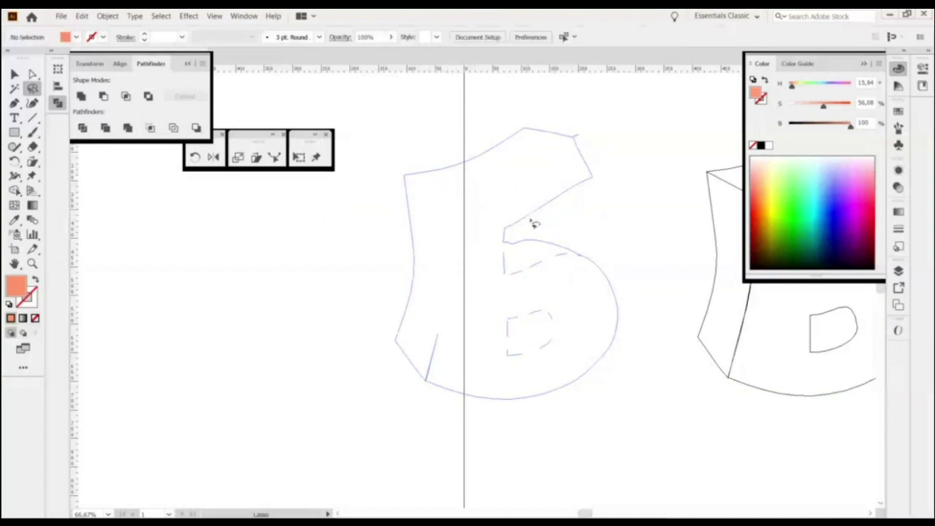
{"action": "mouse_move", "coordinate": [439, 300]}
{"action": "left_mouse_down"}
{"action": "mouse_move", "coordinate": [434, 354]}
{"action": "mouse_move", "coordinate": [554, 356]}
{"action": "mouse_move", "coordinate": [494, 250]}
{"action": "mouse_move", "coordinate": [463, 259]}
{"action": "mouse_move", "coordinate": [475, 309]}
{"action": "left_mouse_up"}
{"action": "key", "text": "Delete"}
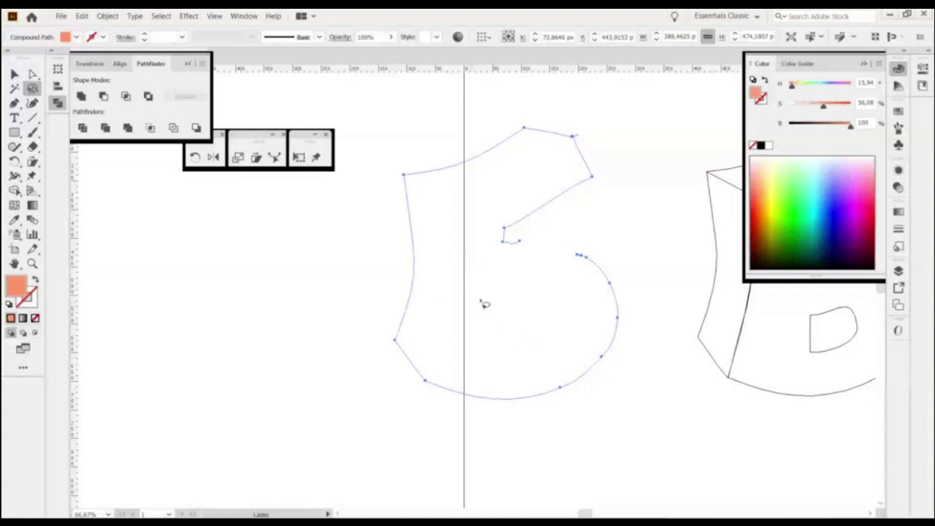
Undo the last deletion, remove only the stray fragments inside the bowl and the spur at the arm's end, and restore preview.
{"action": "key", "text": "ctrl+z"}
{"action": "mouse_move", "coordinate": [500, 247]}
{"action": "left_mouse_down"}
{"action": "mouse_move", "coordinate": [559, 253]}
{"action": "mouse_move", "coordinate": [578, 265]}
{"action": "mouse_move", "coordinate": [564, 328]}
{"action": "mouse_move", "coordinate": [474, 352]}
{"action": "mouse_move", "coordinate": [480, 330]}
{"action": "left_mouse_up"}
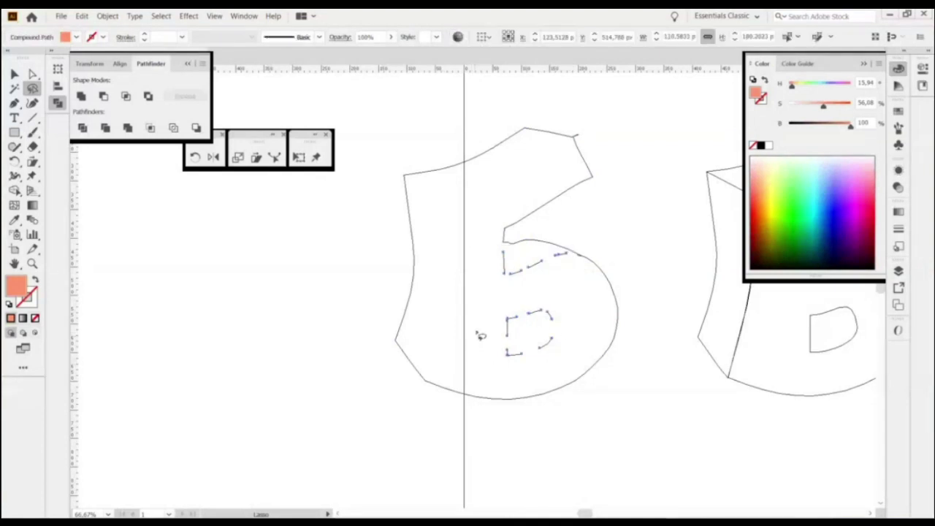
{"action": "key", "text": "Delete"}
{"action": "left_click_drag", "start_coordinate": [574, 138], "coordinate": [601, 142]}
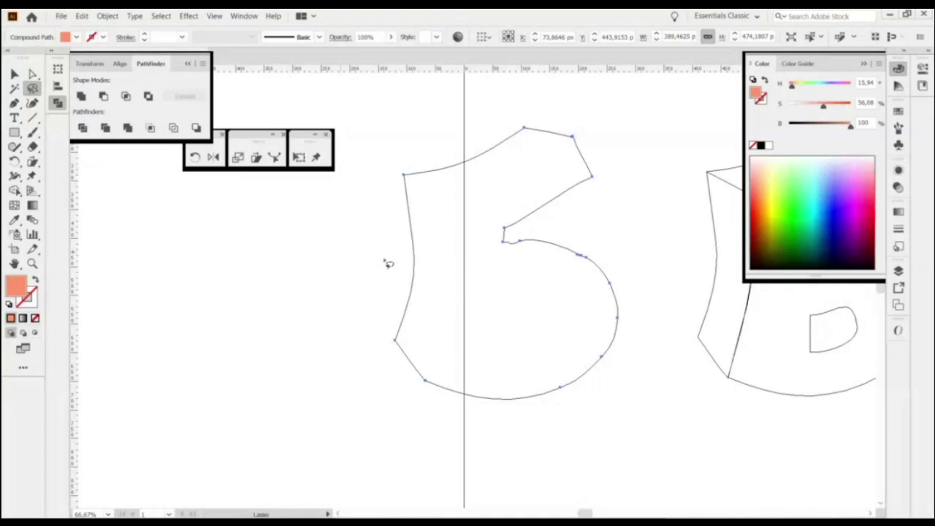
{"action": "key", "text": "v"}
{"action": "key", "text": "a"}
{"action": "key", "text": "ctrl+y"}
{"action": "key", "text": "v"}
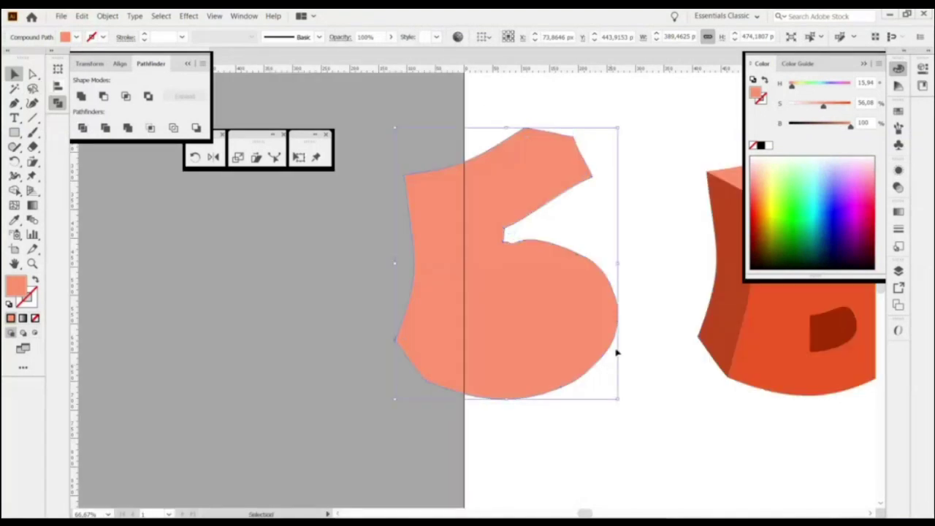
{"action": "left_click", "coordinate": [529, 230]}
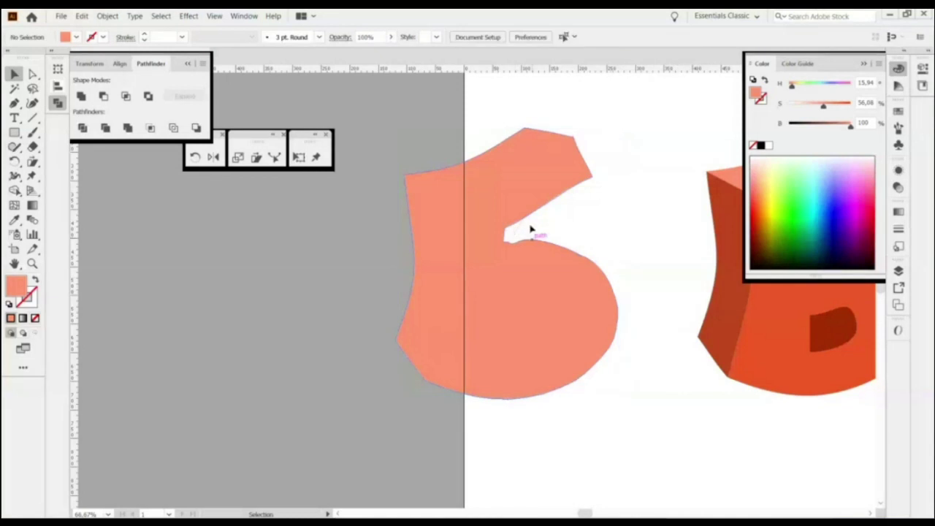
Join the open path ends of the cleaned silhouette.
{"action": "scroll", "coordinate": [540, 231], "scroll_direction": "up", "scroll_amount": 3}
{"action": "scroll", "coordinate": [535, 232], "scroll_direction": "down", "scroll_amount": 3}
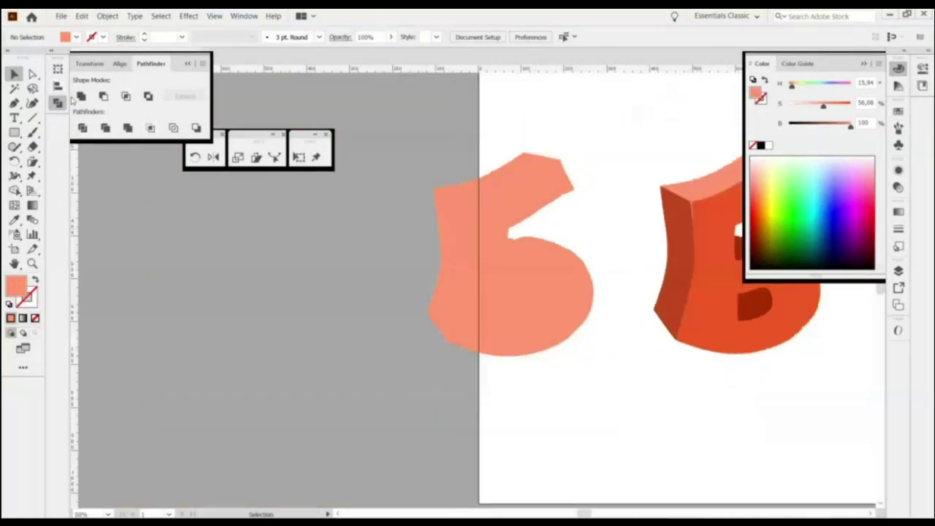
{"action": "left_click", "coordinate": [536, 311]}
{"action": "key", "text": "a"}
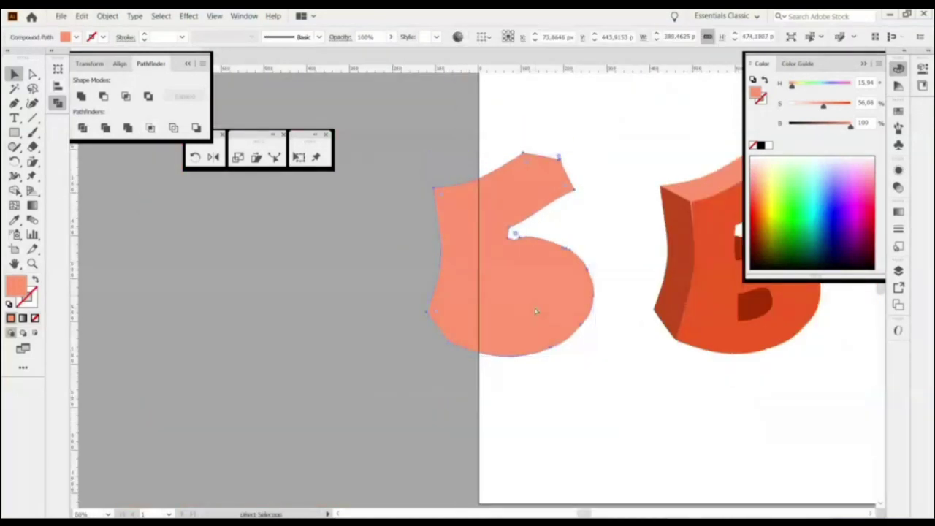
{"action": "key", "text": "ctrl+j"}
{"action": "key", "text": "Return"}
{"action": "key", "text": "v"}
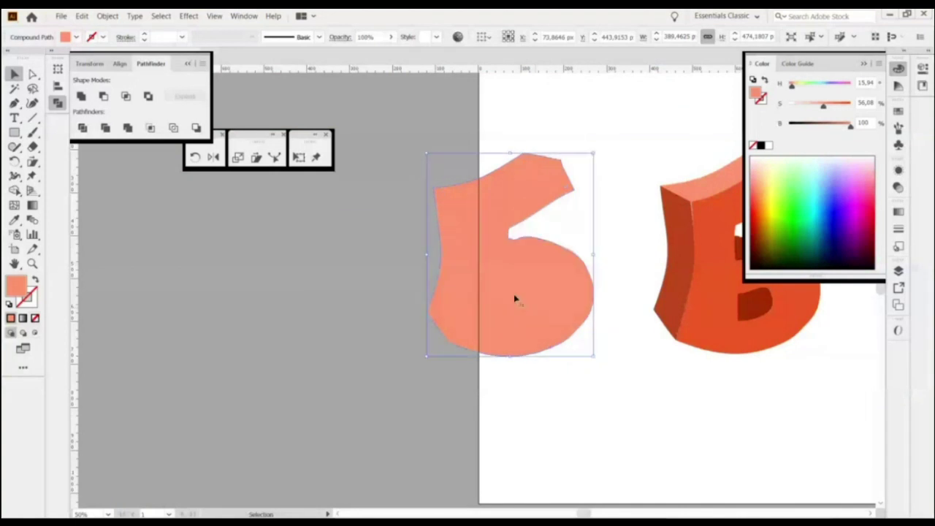
Darken the silhouette's fill to about 25% brightness, move it onto the original letter and send it to the back.
{"action": "left_click_drag", "start_coordinate": [524, 168], "coordinate": [546, 192]}
{"action": "left_click_drag", "start_coordinate": [849, 124], "coordinate": [805, 130]}
{"action": "left_click_drag", "start_coordinate": [510, 285], "coordinate": [723, 286]}
{"action": "left_click_drag", "start_coordinate": [682, 333], "coordinate": [490, 376]}
{"action": "key", "text": "ctrl+shift+bracketleft"}
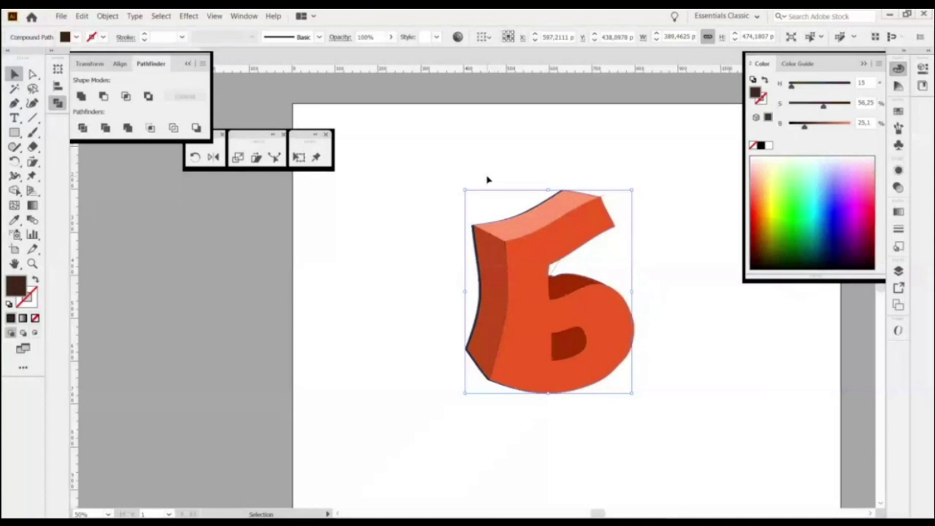
Free-distort the dark silhouette into a cast shadow by pulling both its upper corners down and to the left.
{"action": "left_click", "coordinate": [299, 159]}
{"action": "left_click", "coordinate": [102, 158]}
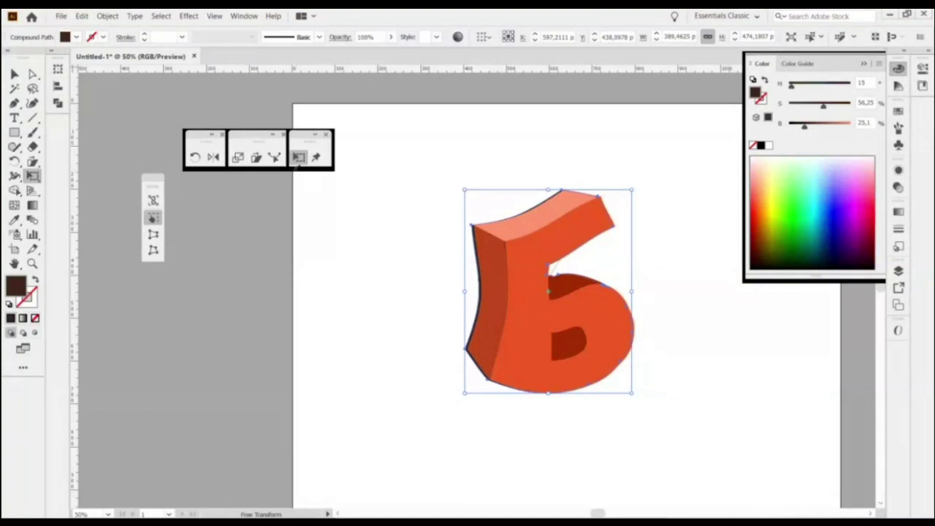
{"action": "left_click", "coordinate": [152, 251]}
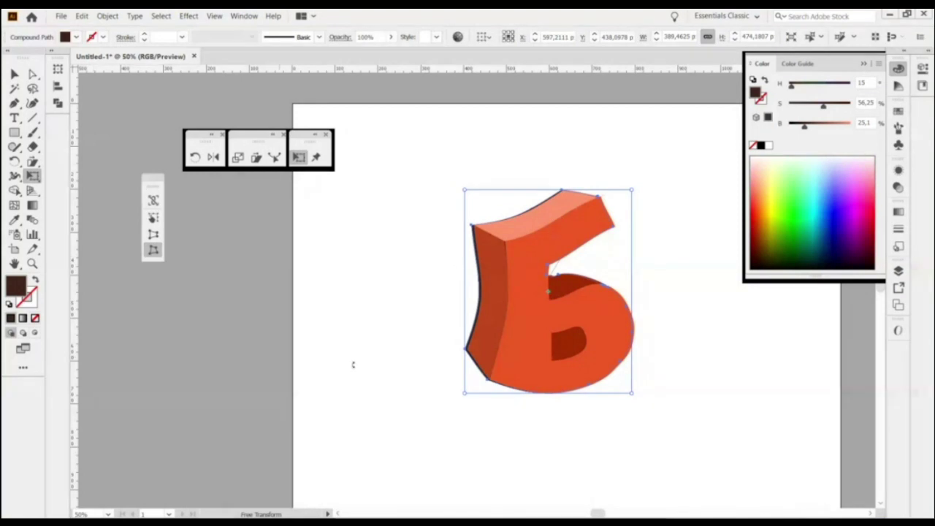
{"action": "left_click_drag", "start_coordinate": [468, 195], "coordinate": [399, 264]}
{"action": "left_click_drag", "start_coordinate": [633, 192], "coordinate": [495, 278]}
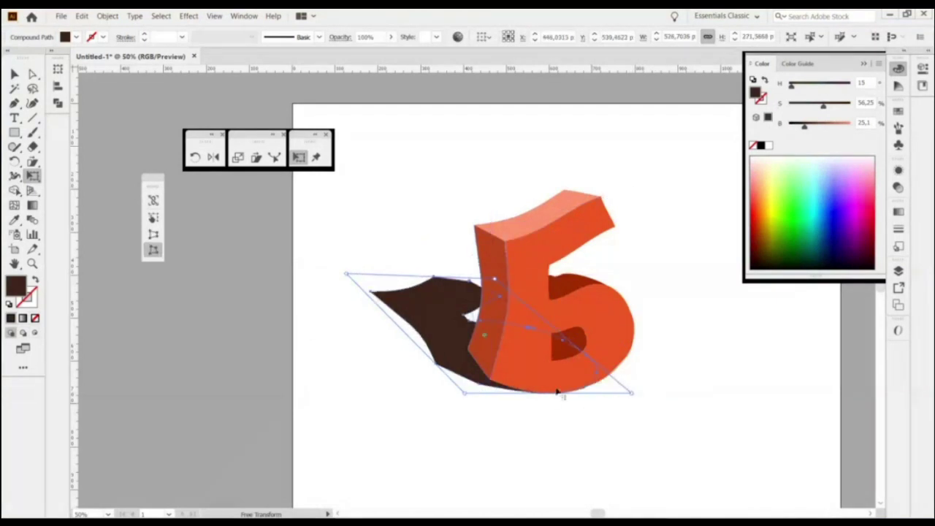
Nudge the shadow's two base corners slightly right, and lower its two far corners to flatten it.
{"action": "left_click_drag", "start_coordinate": [633, 395], "coordinate": [642, 389]}
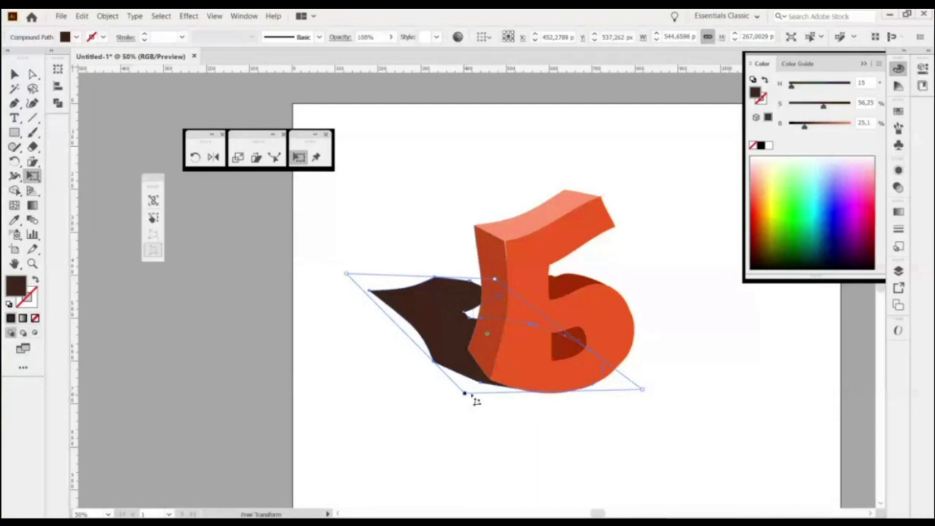
{"action": "left_click_drag", "start_coordinate": [473, 398], "coordinate": [482, 396]}
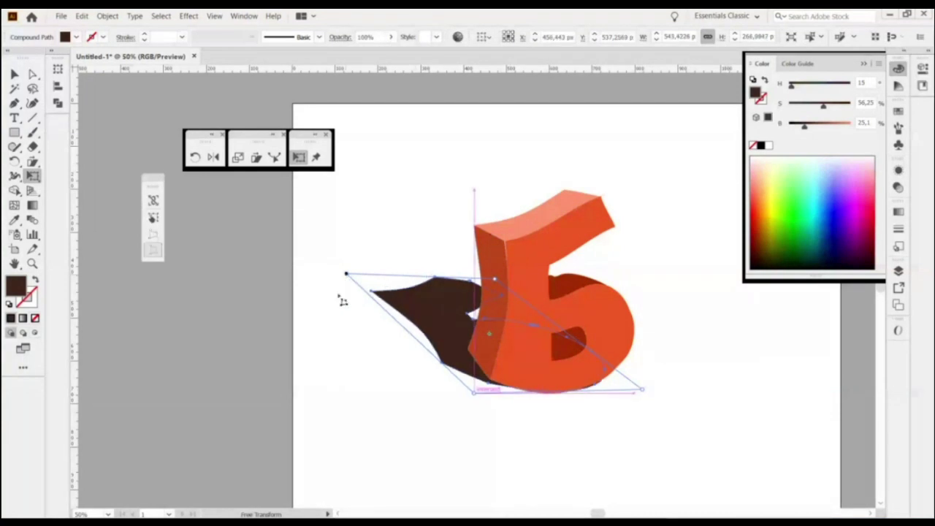
{"action": "left_click_drag", "start_coordinate": [346, 275], "coordinate": [328, 313]}
{"action": "left_click_drag", "start_coordinate": [494, 279], "coordinate": [505, 317]}
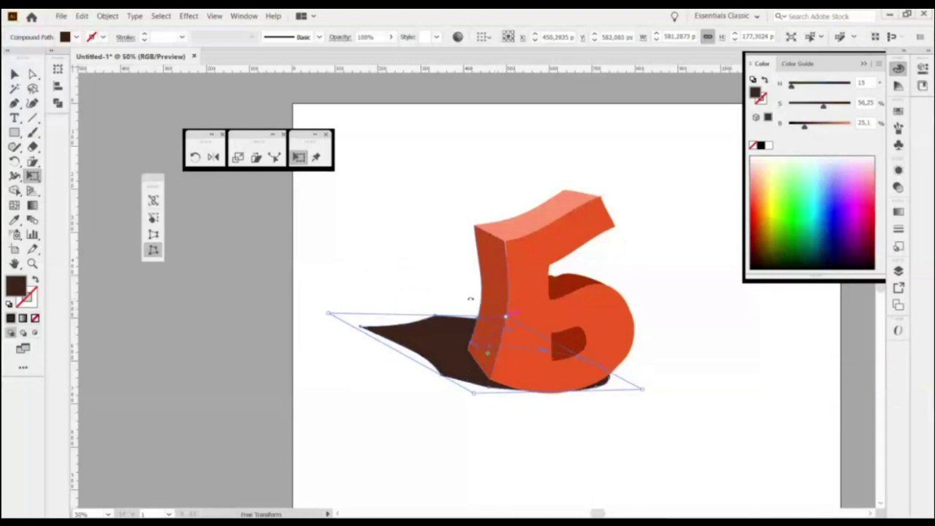
Apply a Feather effect with a 28 px radius to the cast shadow.
{"action": "left_click", "coordinate": [14, 74]}
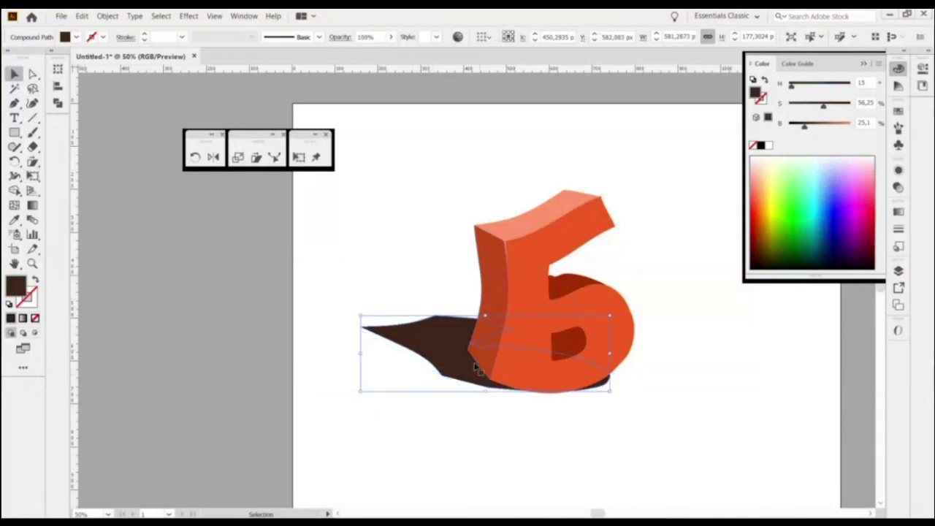
{"action": "left_click", "coordinate": [190, 16]}
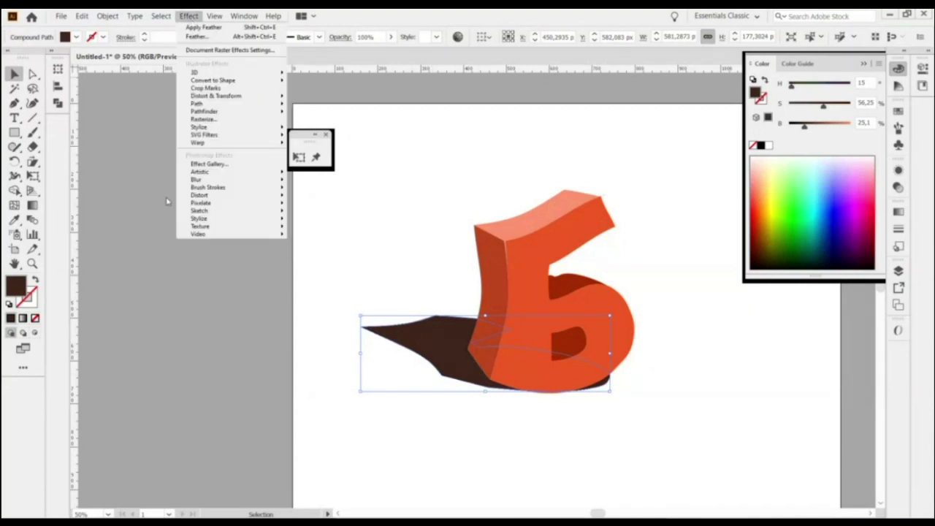
{"action": "mouse_move", "coordinate": [217, 179]}
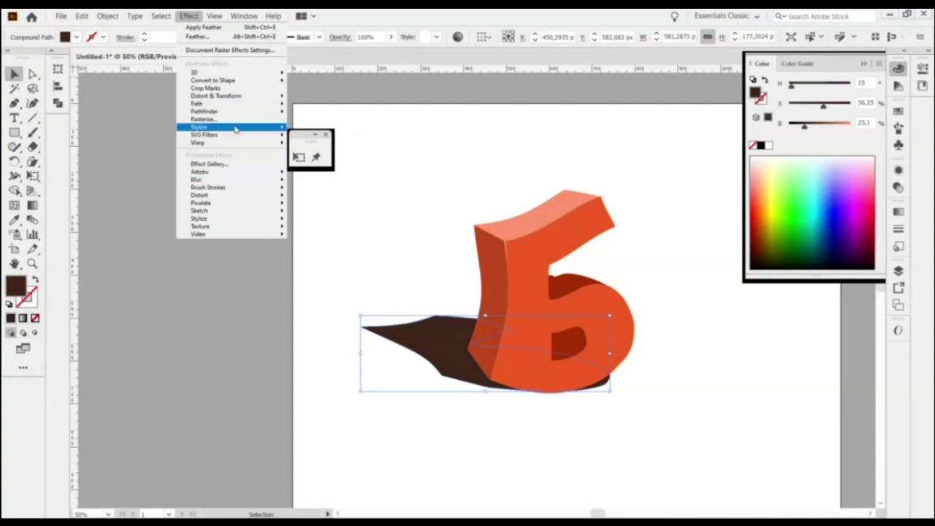
{"action": "mouse_move", "coordinate": [235, 130]}
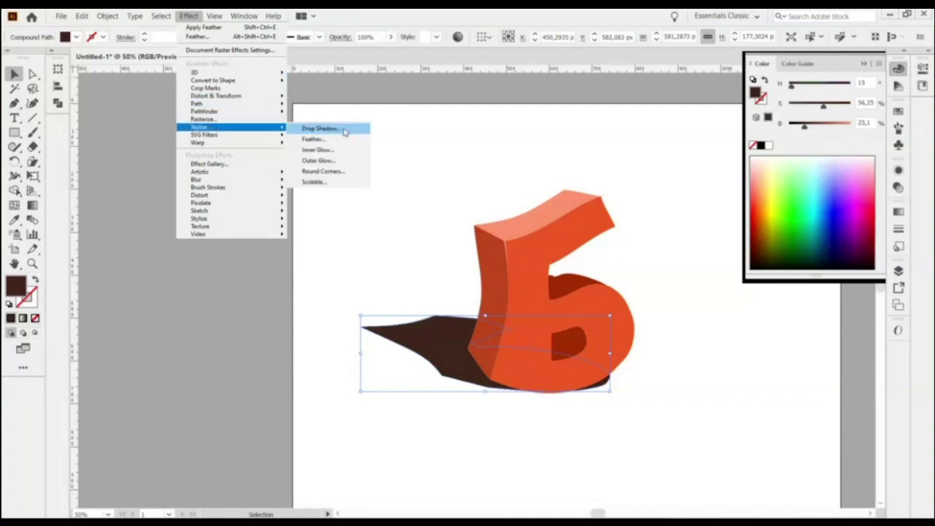
{"action": "left_click", "coordinate": [341, 139]}
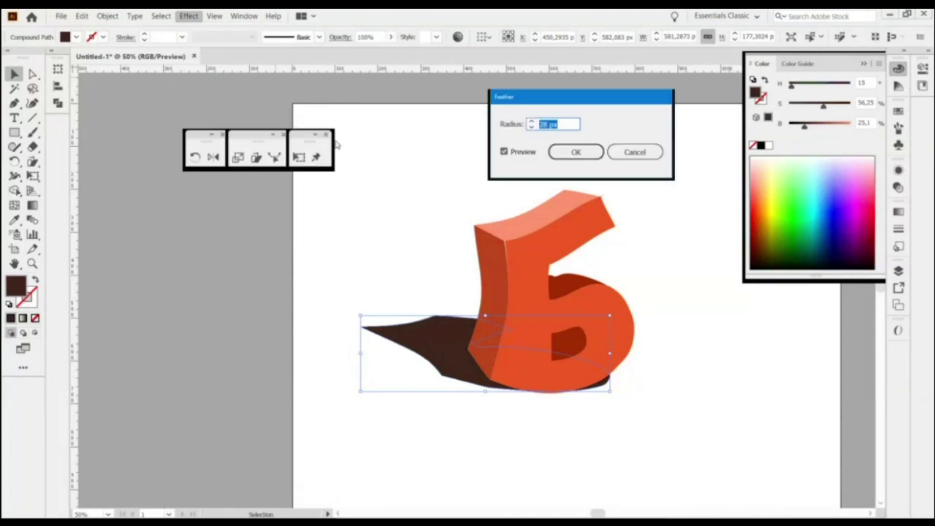
{"action": "left_click", "coordinate": [575, 152]}
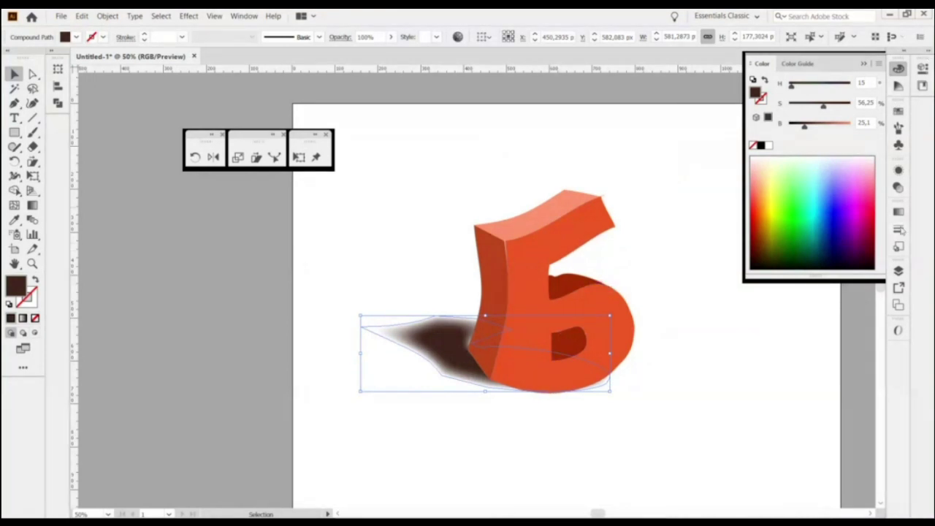
Set the shadow's blend mode to Multiply and lower its opacity to 57%, then deselect it.
{"action": "left_click", "coordinate": [898, 187]}
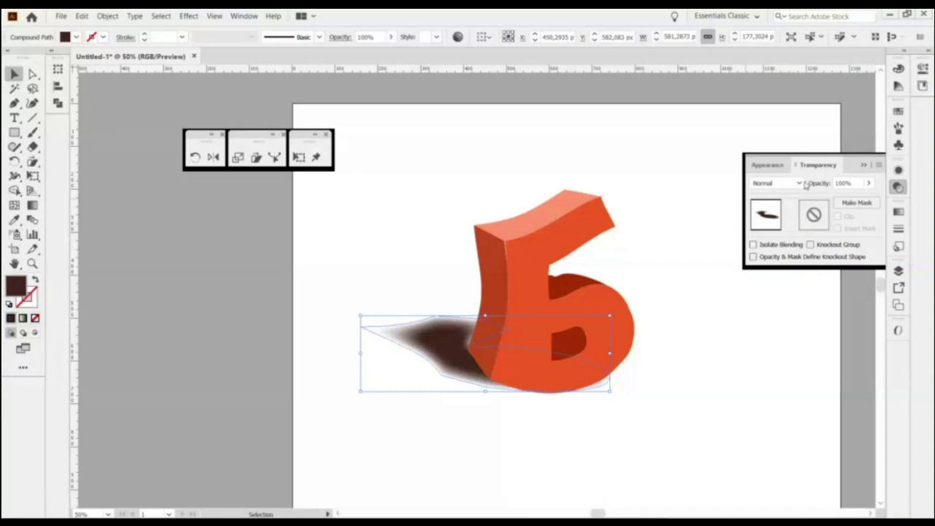
{"action": "scroll", "coordinate": [776, 183], "scroll_direction": "down", "scroll_amount": 2}
{"action": "left_click", "coordinate": [868, 183]}
{"action": "left_click_drag", "start_coordinate": [860, 199], "coordinate": [847, 202]}
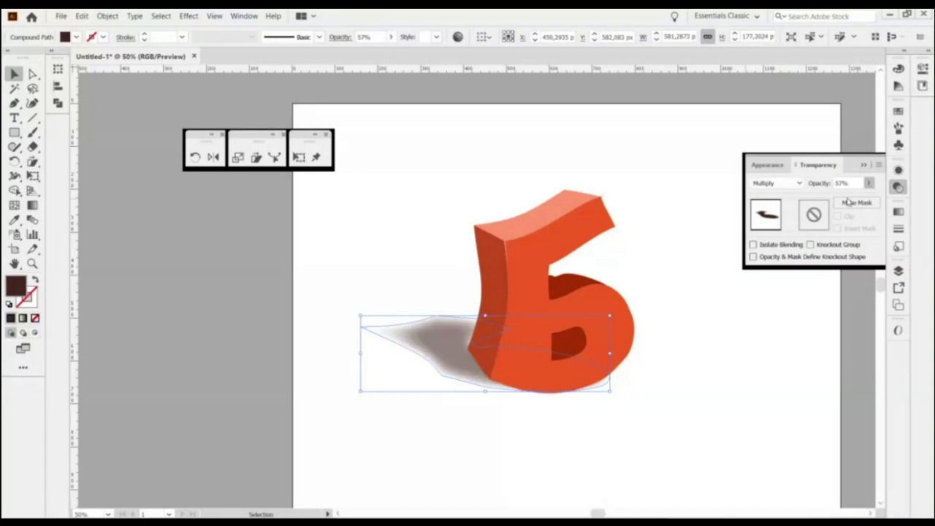
{"action": "left_click", "coordinate": [716, 314]}
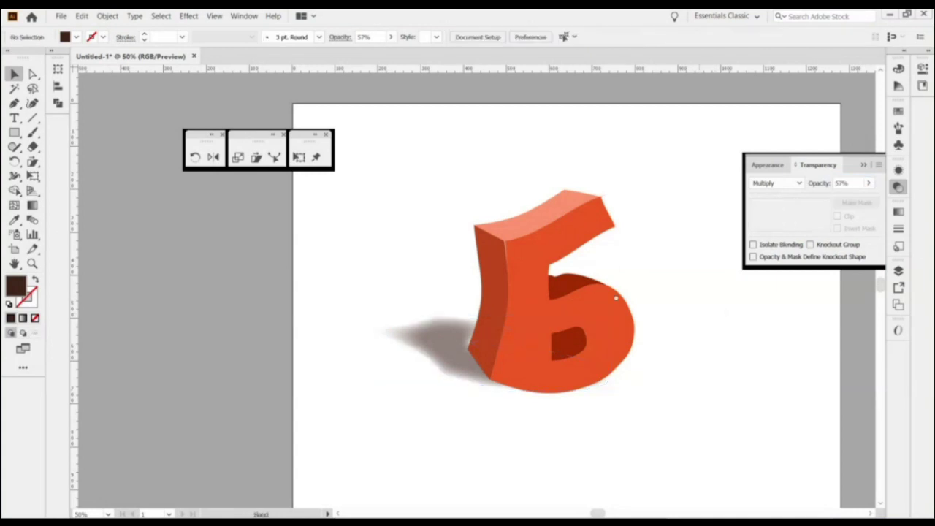
Move the finished letter together with its shadow off the artboard, onto the empty canvas to the artboard's left.
{"action": "left_click_drag", "start_coordinate": [709, 313], "coordinate": [571, 309]}
{"action": "left_click", "coordinate": [322, 361]}
{"action": "left_click_drag", "start_coordinate": [321, 356], "coordinate": [353, 376]}
{"action": "left_click", "coordinate": [331, 407]}
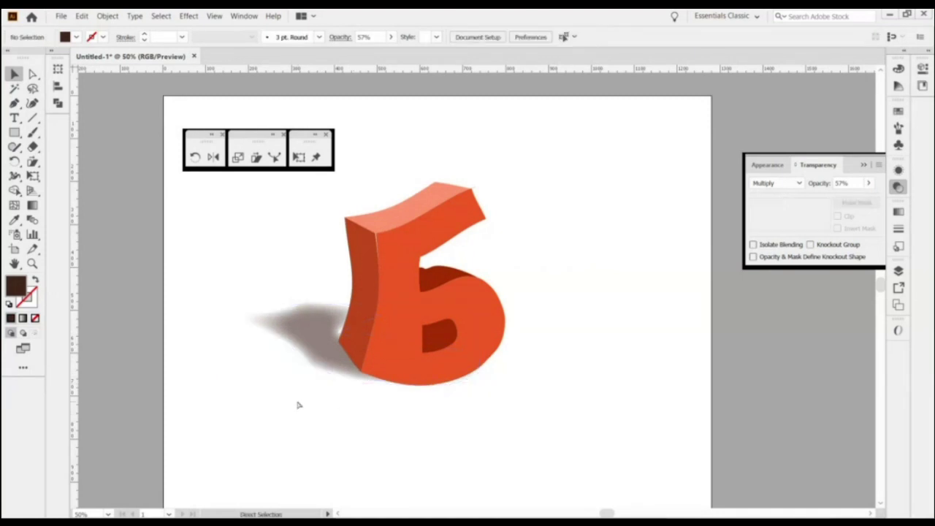
{"action": "key", "text": "ctrl+minus"}
{"action": "key", "text": "ctrl+minus"}
{"action": "key", "text": "ctrl+minus"}
{"action": "left_click_drag", "start_coordinate": [395, 257], "coordinate": [297, 271]}
{"action": "left_click", "coordinate": [546, 325]}
{"action": "scroll", "coordinate": [471, 303], "scroll_direction": "up", "scroll_amount": 2}
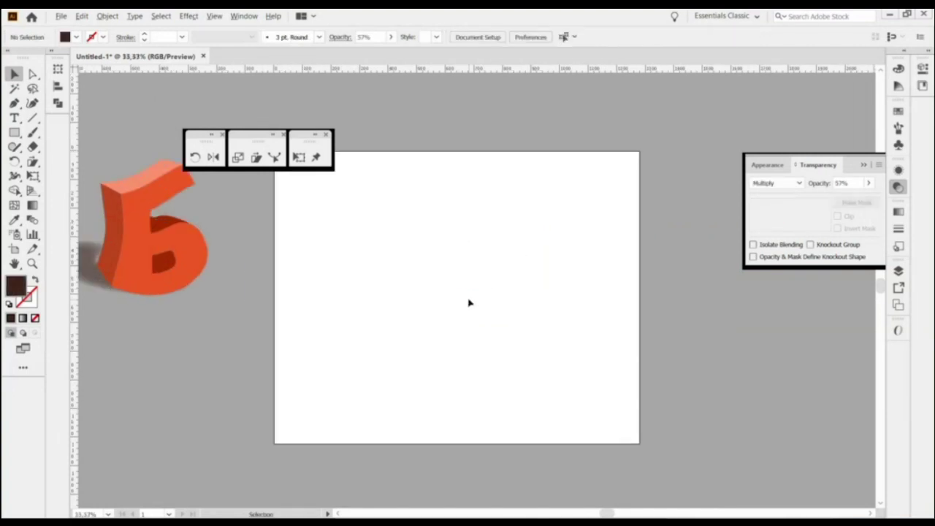
{"action": "left_click_drag", "start_coordinate": [436, 307], "coordinate": [462, 330]}
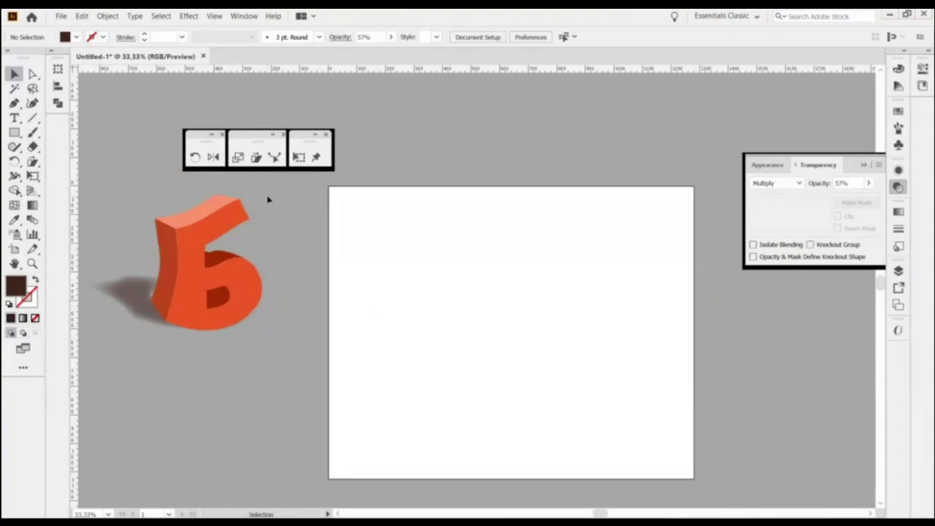
Draw a circle about 444 px in diameter near the middle of the empty artboard.
{"action": "key", "text": "b"}
{"action": "key", "text": "l"}
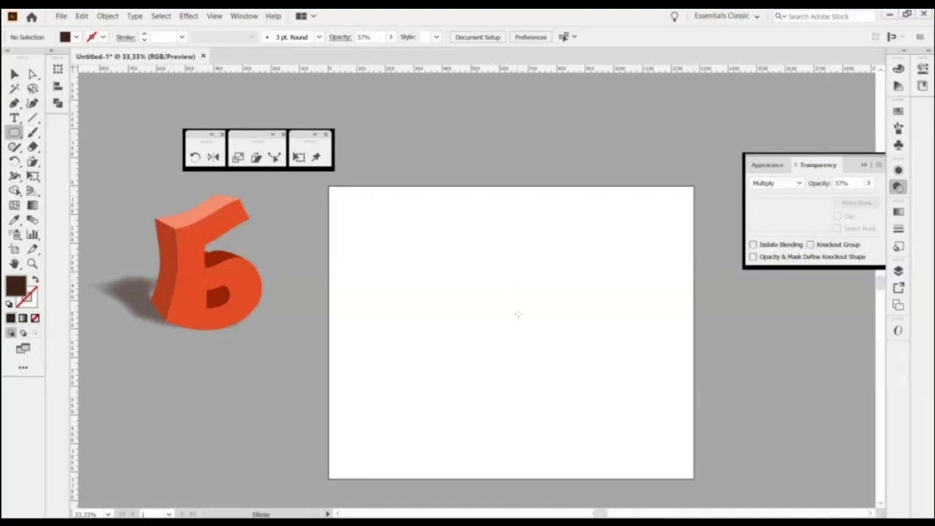
{"action": "scroll", "coordinate": [515, 309], "scroll_direction": "up", "scroll_amount": 2}
{"action": "scroll", "coordinate": [522, 317], "scroll_direction": "right", "scroll_amount": 2}
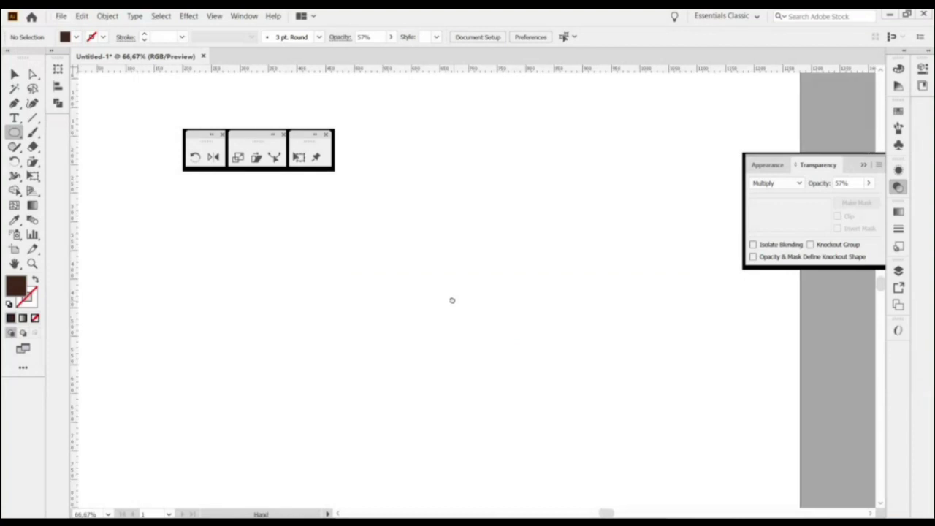
{"action": "left_click_drag", "start_coordinate": [452, 259], "coordinate": [577, 389]}
{"action": "left_click", "coordinate": [14, 73]}
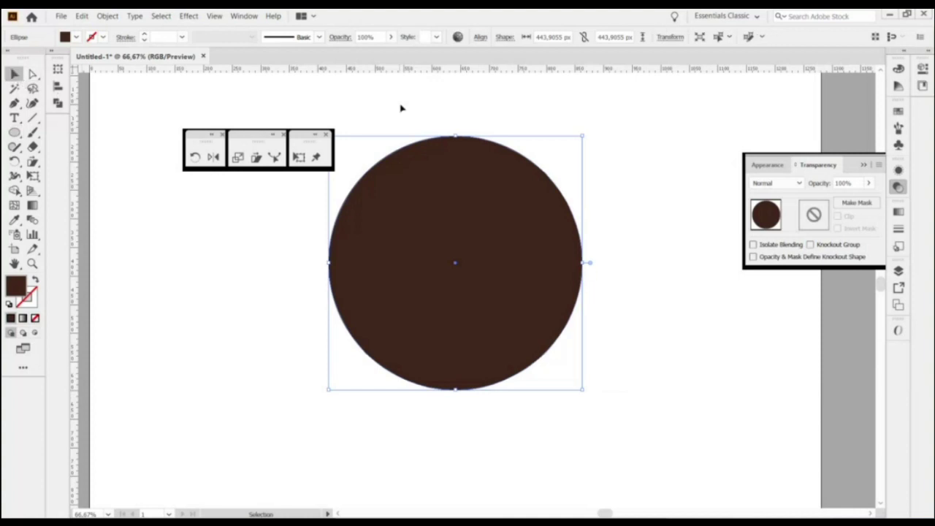
Draw a rectangle about 327 by 81 px overlapping the bottom of the circle.
{"action": "key", "text": "ctrl+shift+a"}
{"action": "key", "text": "m"}
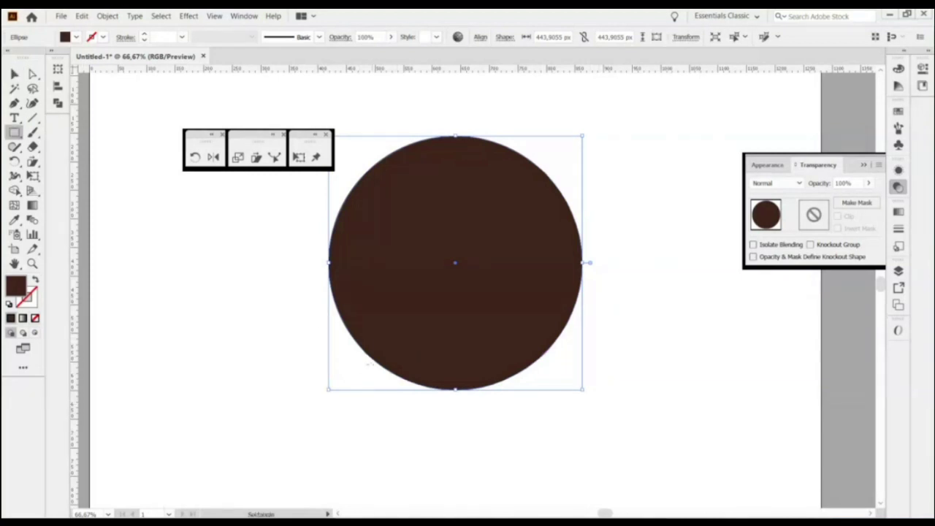
{"action": "left_click_drag", "start_coordinate": [363, 368], "coordinate": [548, 414]}
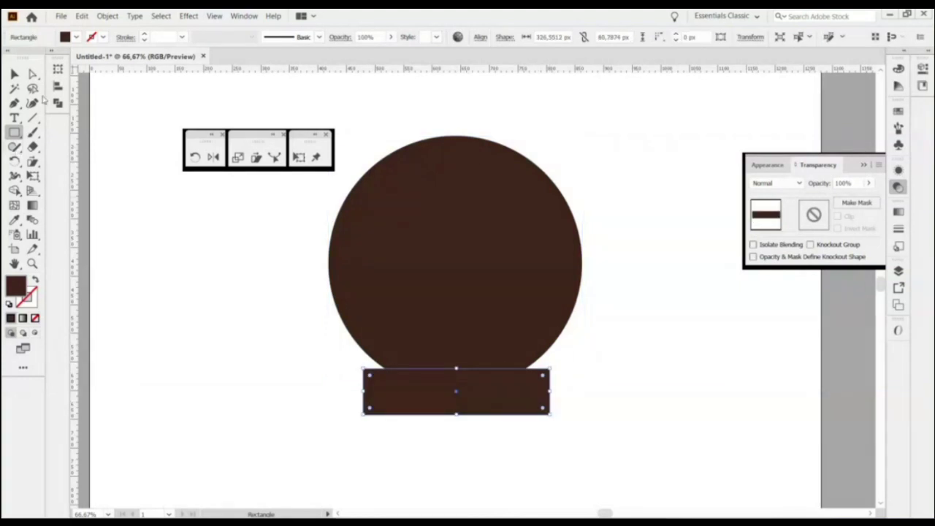
Subtract the rectangle from the circle with Minus Front to give the circle a flat base.
{"action": "left_click", "coordinate": [15, 74]}
{"action": "left_click", "coordinate": [526, 263]}
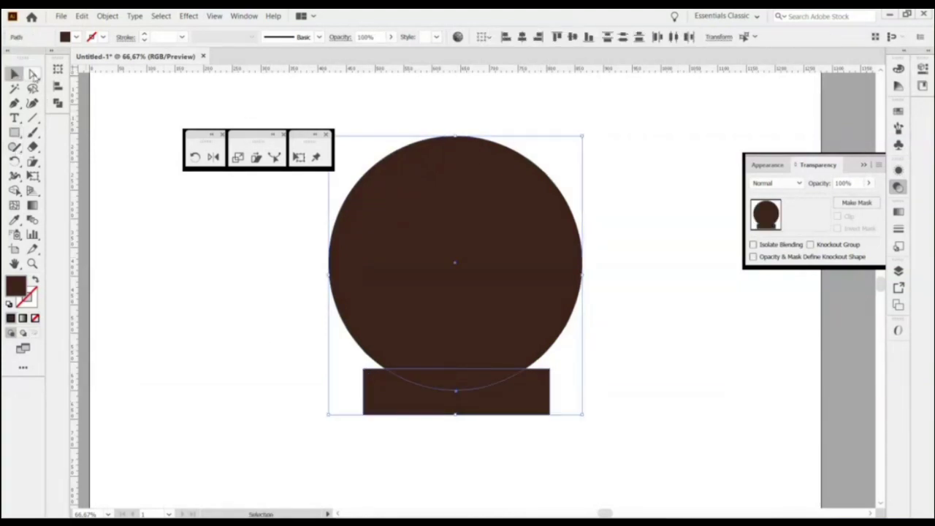
{"action": "left_click", "coordinate": [58, 102]}
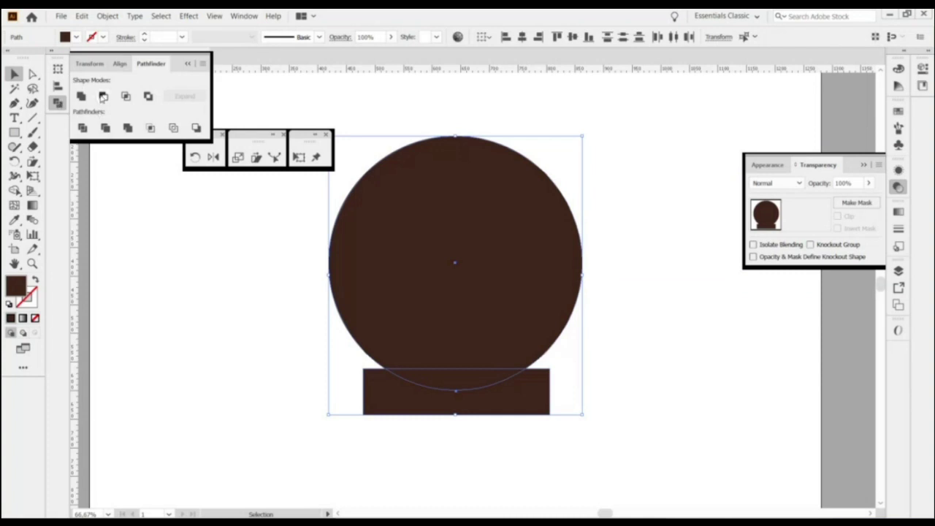
{"action": "left_click", "coordinate": [103, 97]}
{"action": "left_click", "coordinate": [448, 382]}
{"action": "left_click", "coordinate": [532, 339]}
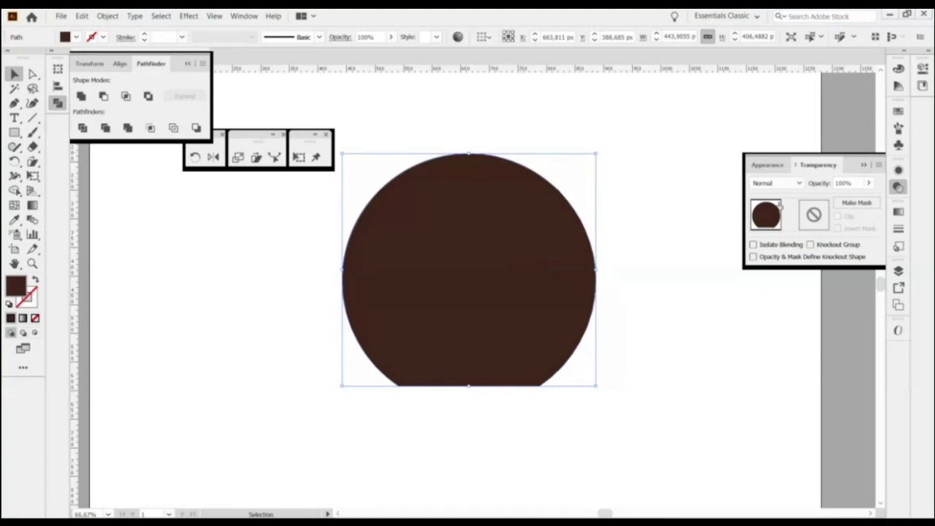
Fill the flat-based circle with solid black and shift it slightly to the right.
{"action": "left_click", "coordinate": [898, 68]}
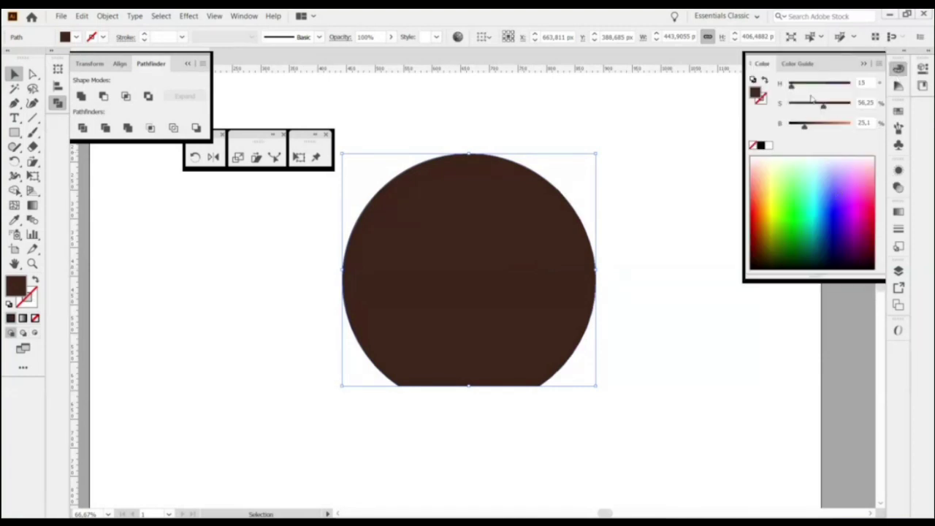
{"action": "left_click_drag", "start_coordinate": [806, 124], "coordinate": [789, 124]}
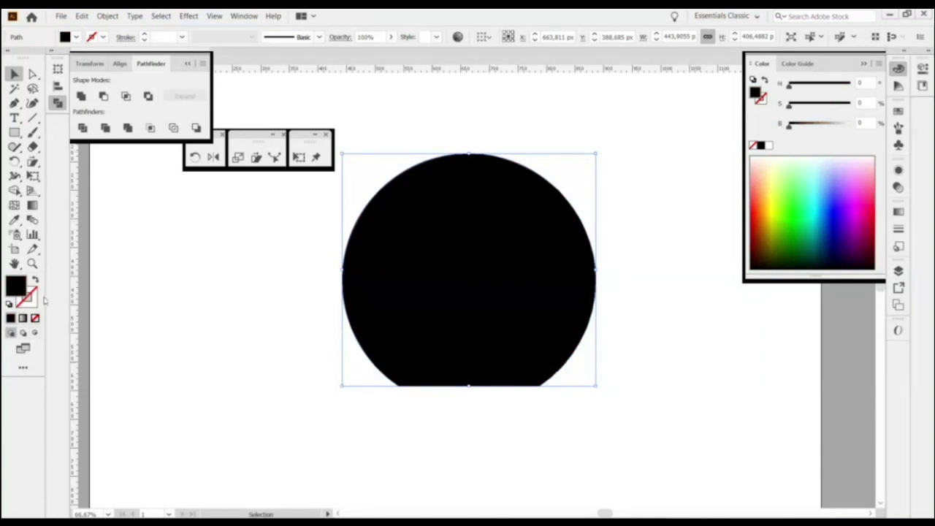
{"action": "key", "text": "x"}
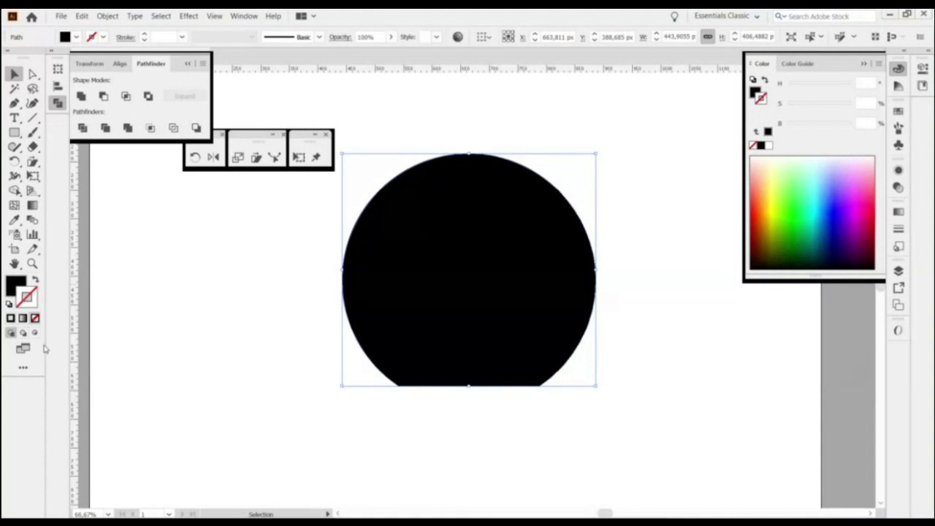
{"action": "left_click_drag", "start_coordinate": [517, 236], "coordinate": [526, 256]}
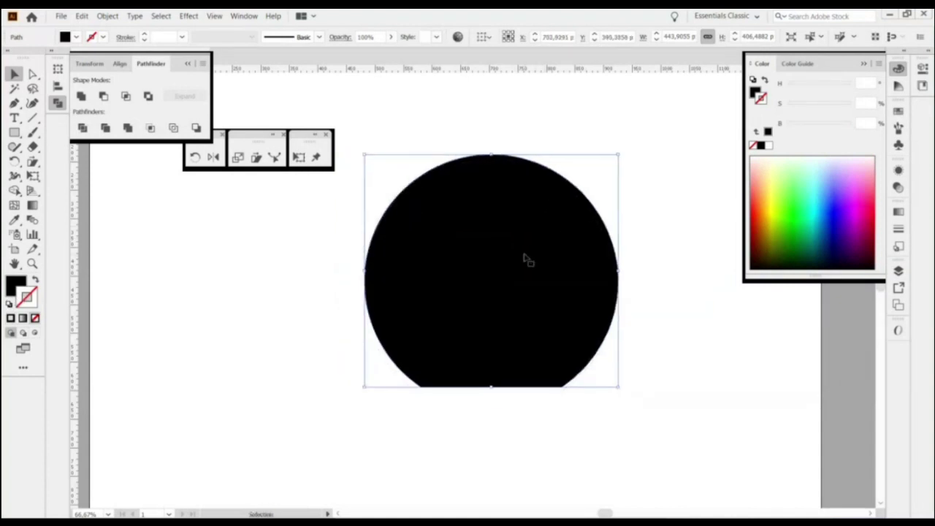
{"action": "left_click", "coordinate": [57, 106]}
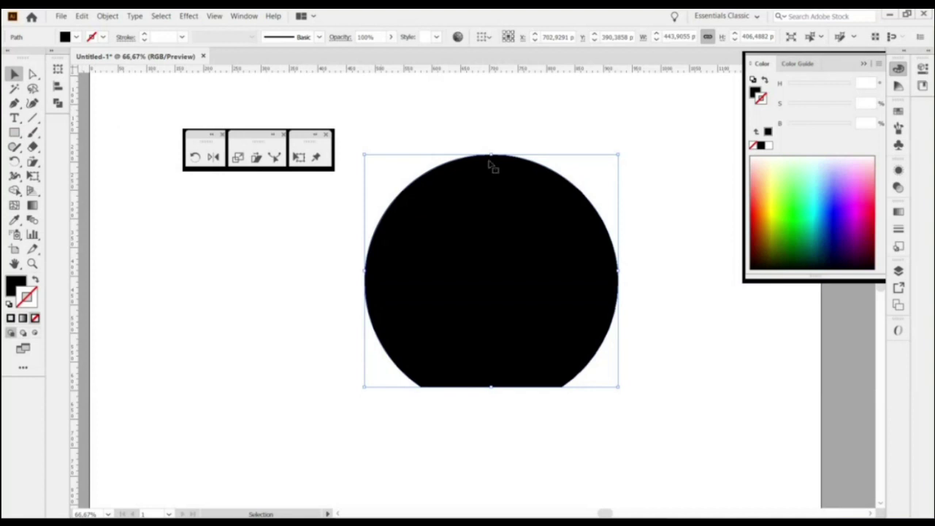
Give the black shape's stroke the grey linear New Gradient Swatch 1, applied across the stroke.
{"action": "left_click", "coordinate": [899, 213]}
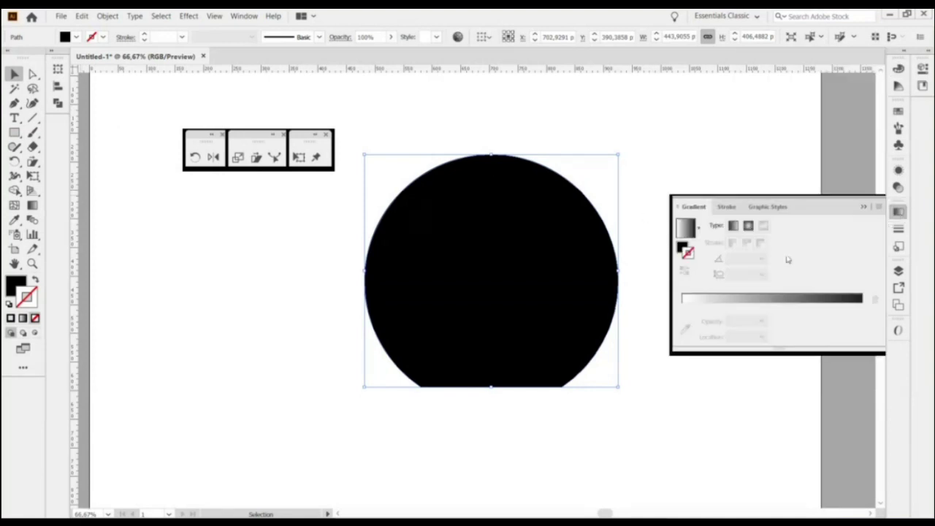
{"action": "left_click", "coordinate": [700, 228]}
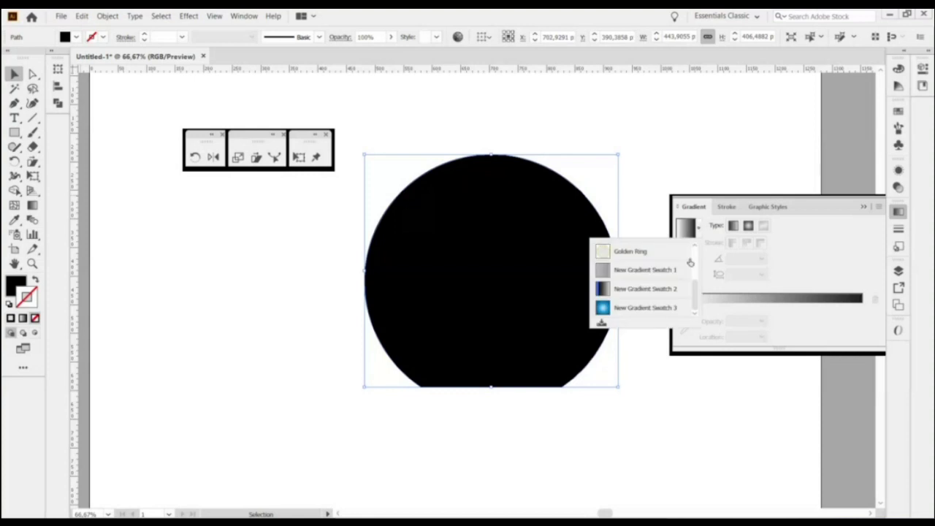
{"action": "scroll", "coordinate": [688, 288], "scroll_direction": "up", "scroll_amount": 5}
{"action": "scroll", "coordinate": [688, 287], "scroll_direction": "down", "scroll_amount": 5}
{"action": "left_click", "coordinate": [647, 272]}
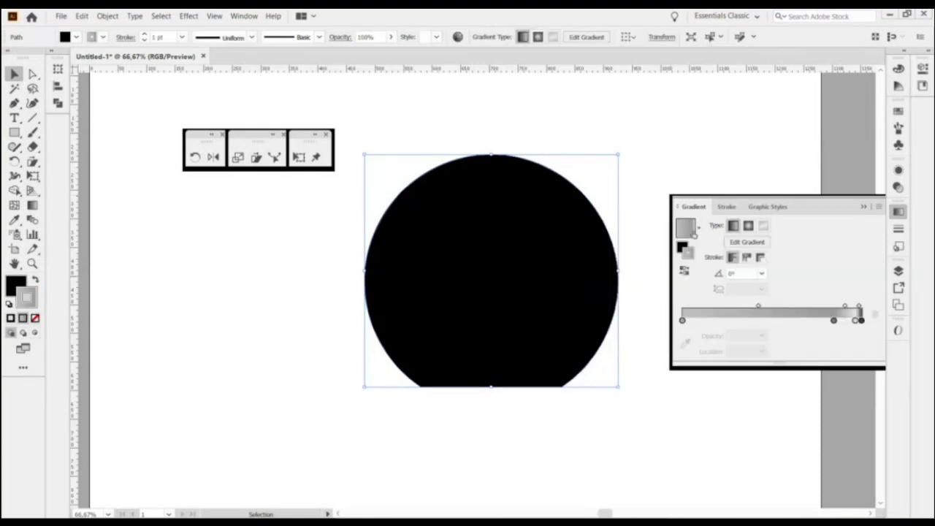
{"action": "left_click", "coordinate": [759, 257]}
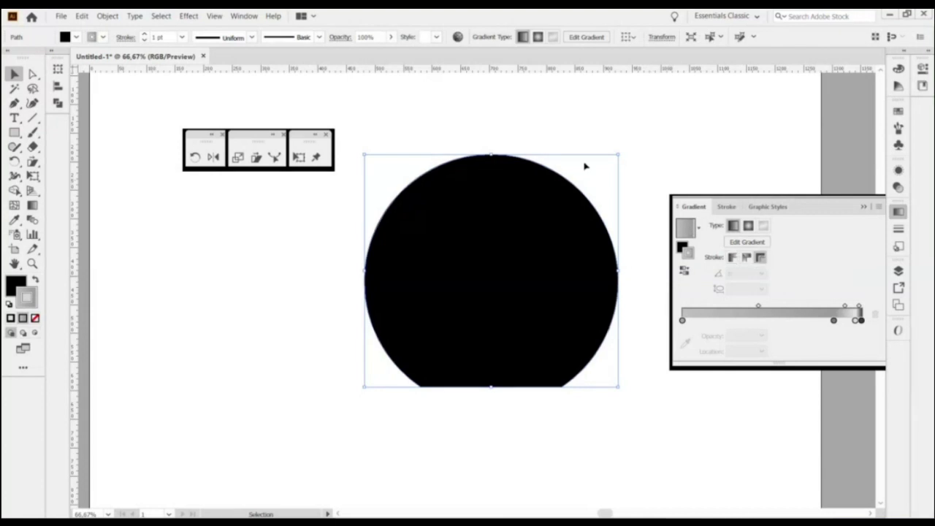
Increase the shape's gradient stroke weight to 47 pt.
{"action": "left_click", "coordinate": [899, 212]}
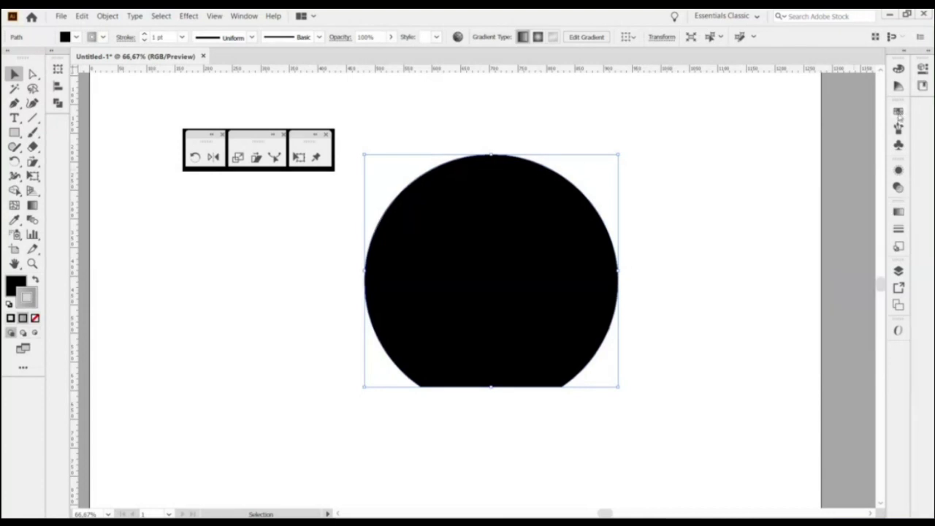
{"action": "left_click", "coordinate": [899, 229]}
{"action": "left_click", "coordinate": [792, 224]}
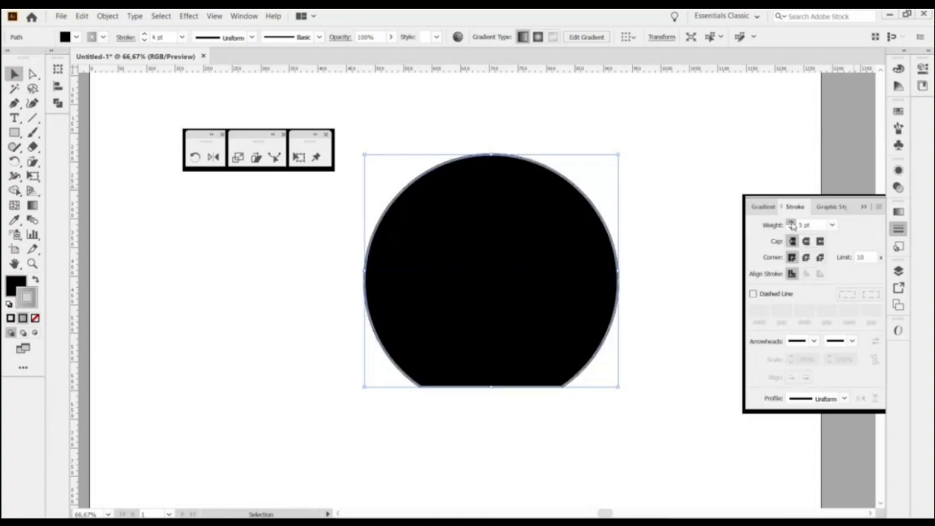
{"action": "left_click", "coordinate": [791, 224]}
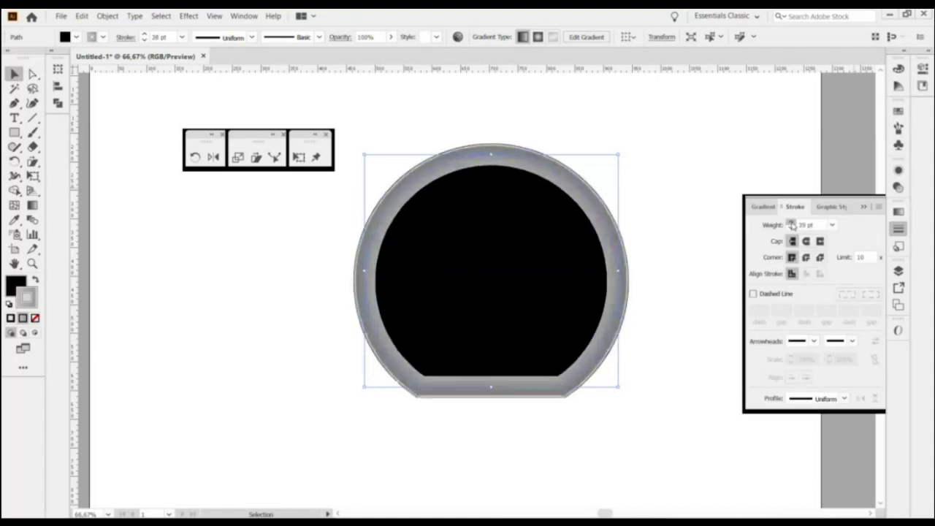
{"action": "left_click", "coordinate": [791, 228]}
{"action": "left_click", "coordinate": [645, 205]}
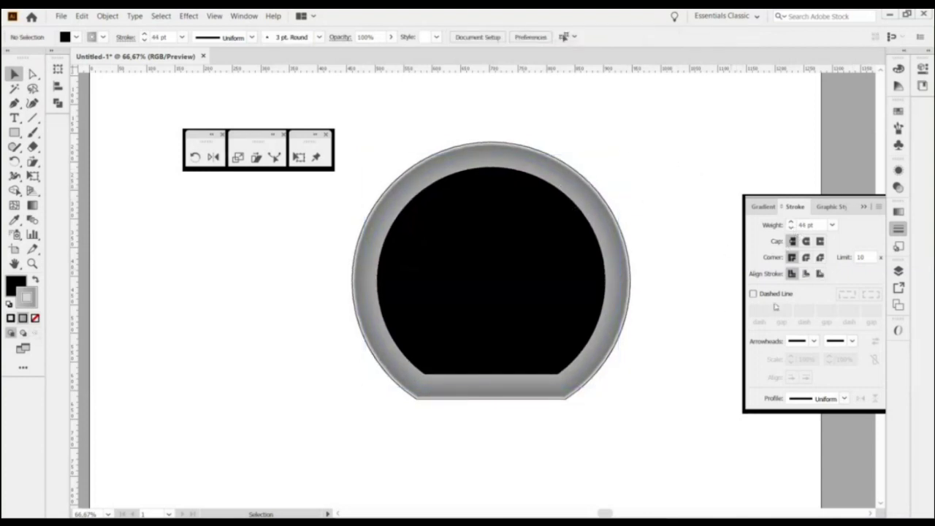
{"action": "left_click_drag", "start_coordinate": [621, 176], "coordinate": [497, 350]}
{"action": "left_click", "coordinate": [792, 222]}
{"action": "left_click", "coordinate": [791, 222]}
{"action": "left_click", "coordinate": [456, 431]}
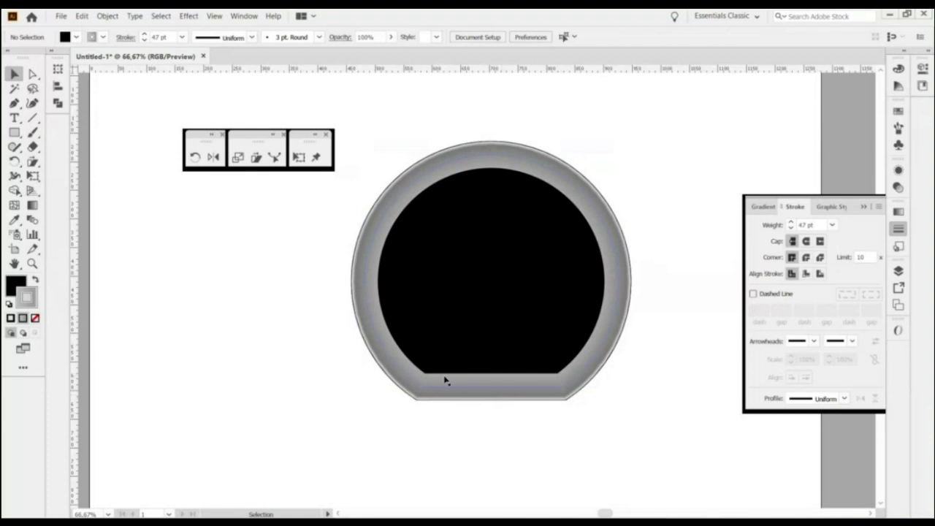
{"action": "scroll", "coordinate": [469, 396], "scroll_direction": "up", "scroll_amount": 2}
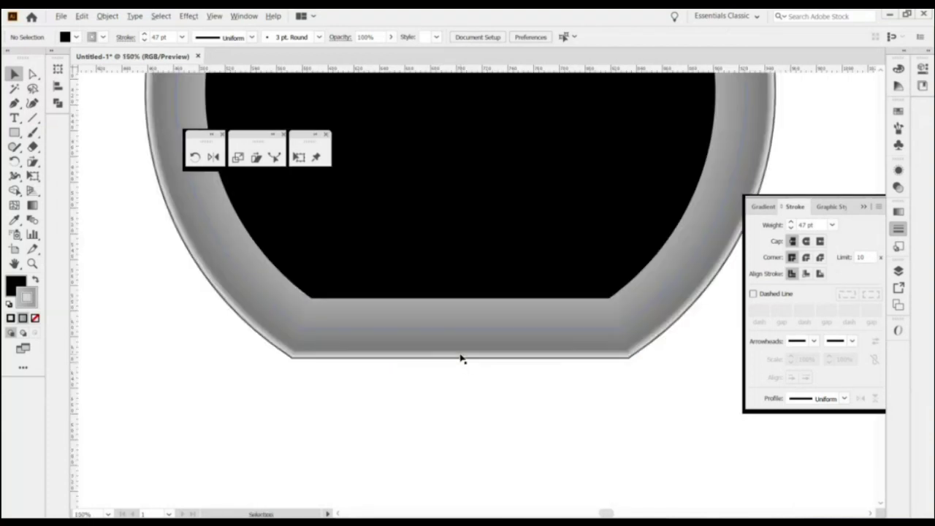
Draw a closed trapezoid with the Pen tool over the frame's flat base, joining its two inner and two outer corners.
{"action": "scroll", "coordinate": [461, 358], "scroll_direction": "up", "scroll_amount": 1}
{"action": "scroll", "coordinate": [348, 342], "scroll_direction": "up", "scroll_amount": 1}
{"action": "scroll", "coordinate": [341, 336], "scroll_direction": "up", "scroll_amount": 2}
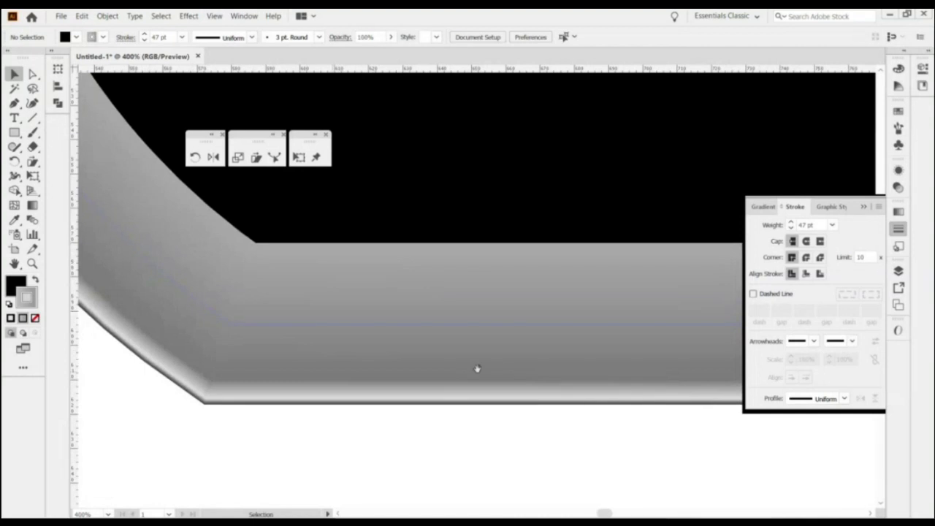
{"action": "scroll", "coordinate": [477, 369], "scroll_direction": "right", "scroll_amount": 5}
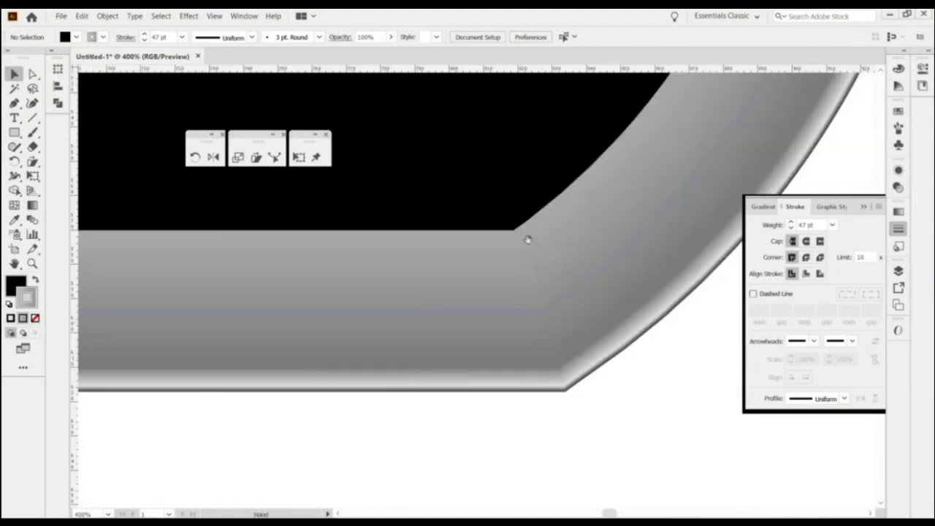
{"action": "scroll", "coordinate": [434, 339], "scroll_direction": "left", "scroll_amount": 8}
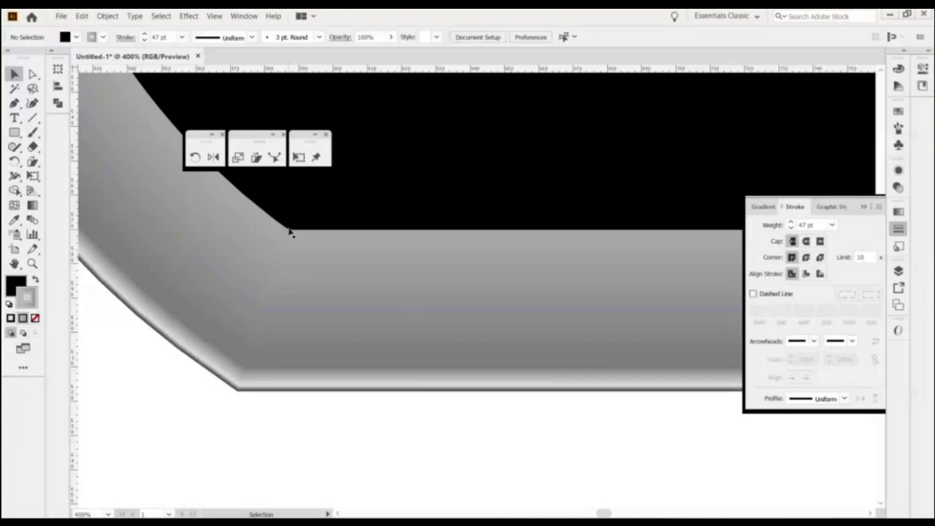
{"action": "scroll", "coordinate": [300, 304], "scroll_direction": "right", "scroll_amount": 3}
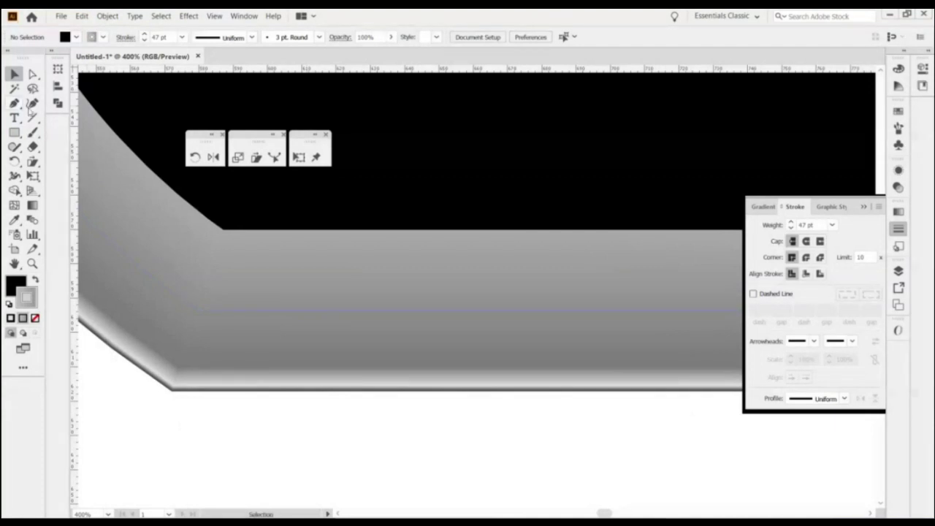
{"action": "left_click", "coordinate": [15, 103]}
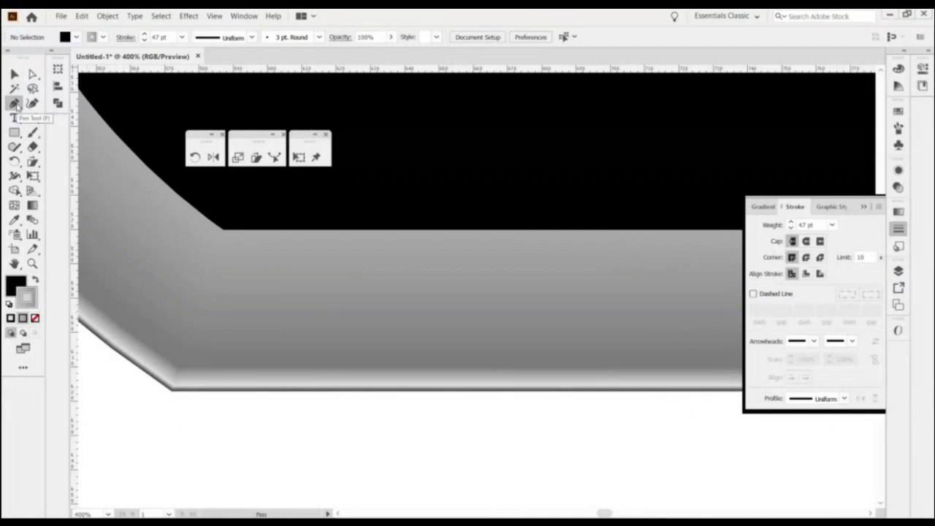
{"action": "left_click", "coordinate": [225, 235]}
{"action": "left_click", "coordinate": [172, 395]}
{"action": "scroll", "coordinate": [207, 398], "scroll_direction": "right", "scroll_amount": 5}
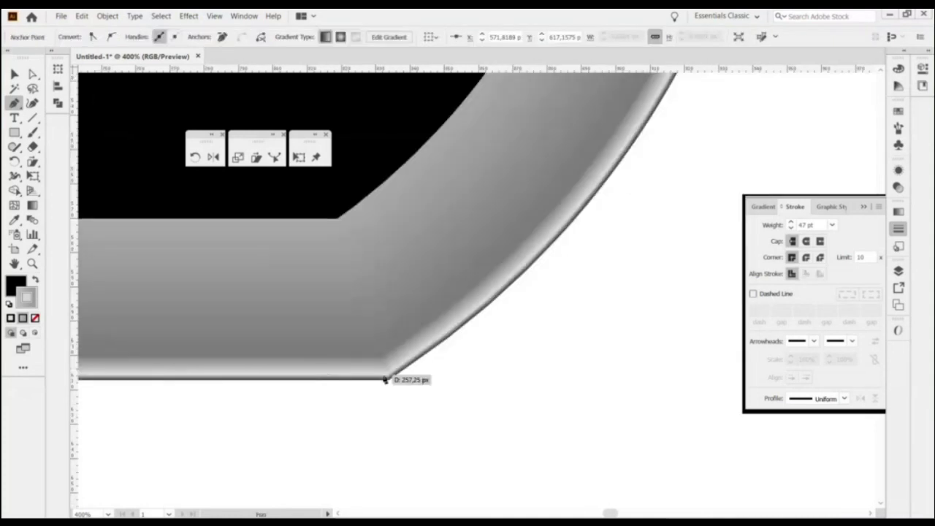
{"action": "left_click", "coordinate": [385, 379]}
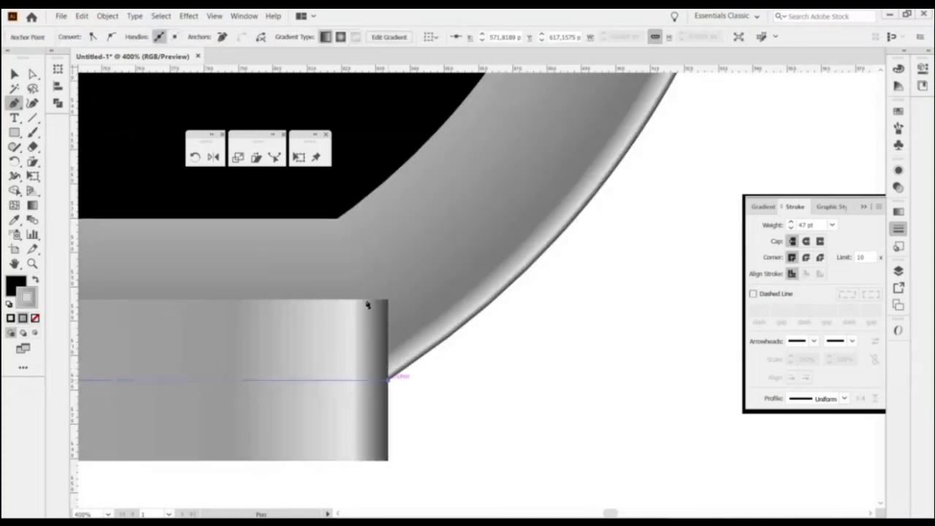
{"action": "left_click", "coordinate": [339, 219]}
{"action": "scroll", "coordinate": [257, 267], "scroll_direction": "right", "scroll_amount": 5}
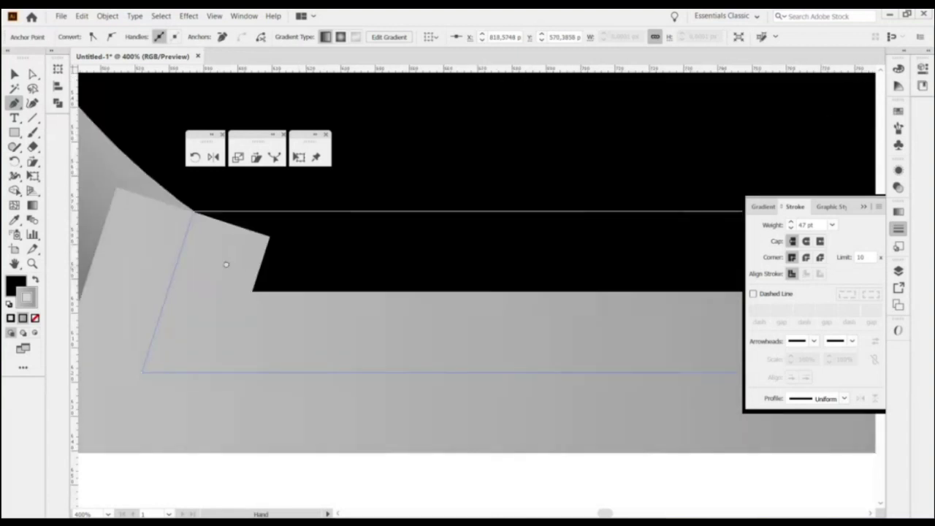
{"action": "left_click_drag", "start_coordinate": [215, 264], "coordinate": [266, 265]}
{"action": "left_click", "coordinate": [245, 213]}
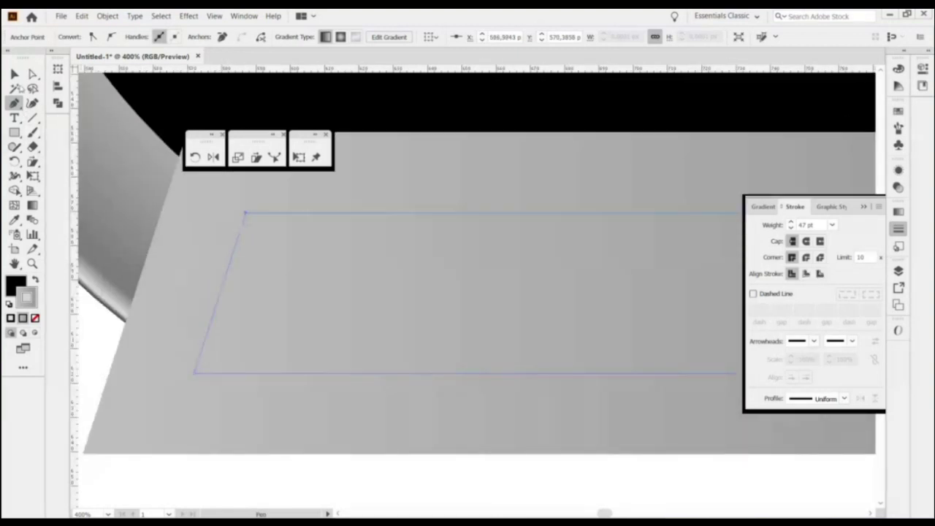
Remove the stroke from the new trapezoid, keeping its solid black fill.
{"action": "left_click", "coordinate": [14, 73]}
{"action": "left_click", "coordinate": [27, 304]}
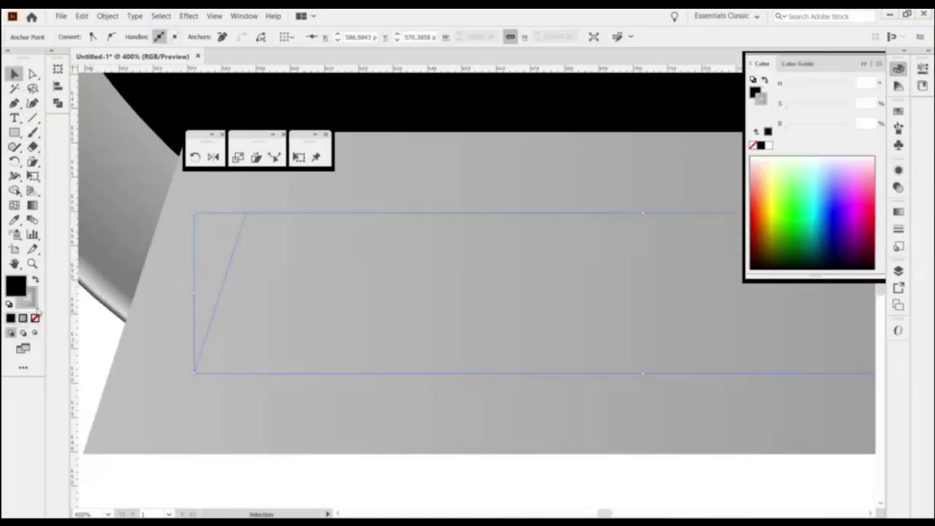
{"action": "left_click", "coordinate": [37, 319]}
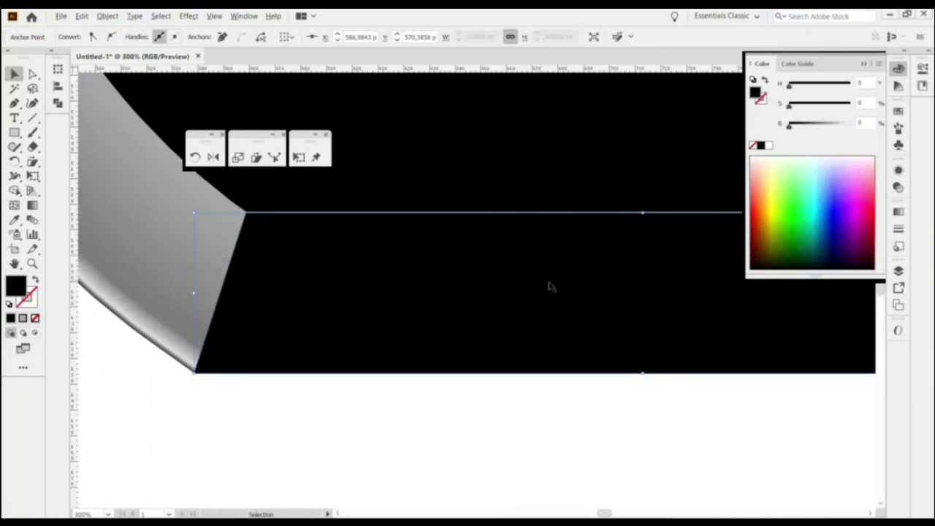
Fill the base trapezoid with the White, Black linear gradient preset.
{"action": "key", "text": "ctrl+minus"}
{"action": "key", "text": "ctrl+minus"}
{"action": "key", "text": "ctrl+minus"}
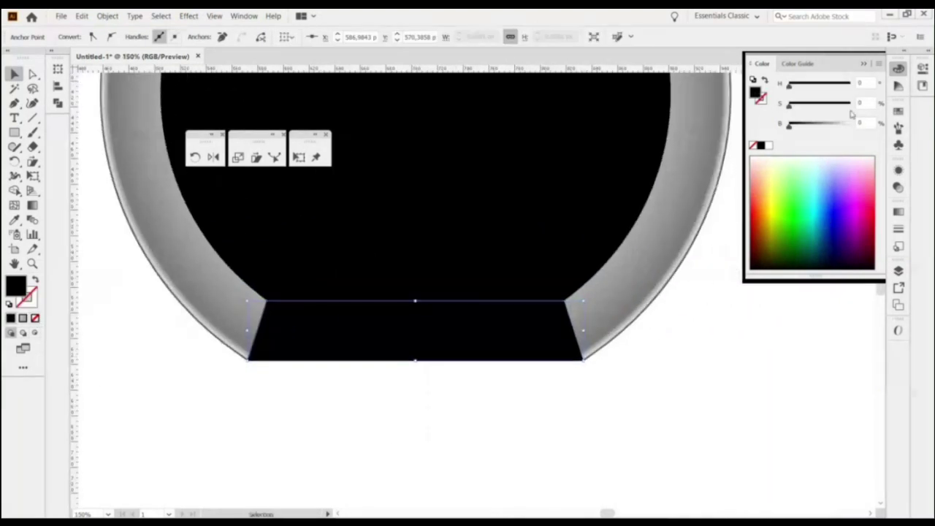
{"action": "left_click", "coordinate": [899, 211]}
{"action": "left_click", "coordinate": [698, 228]}
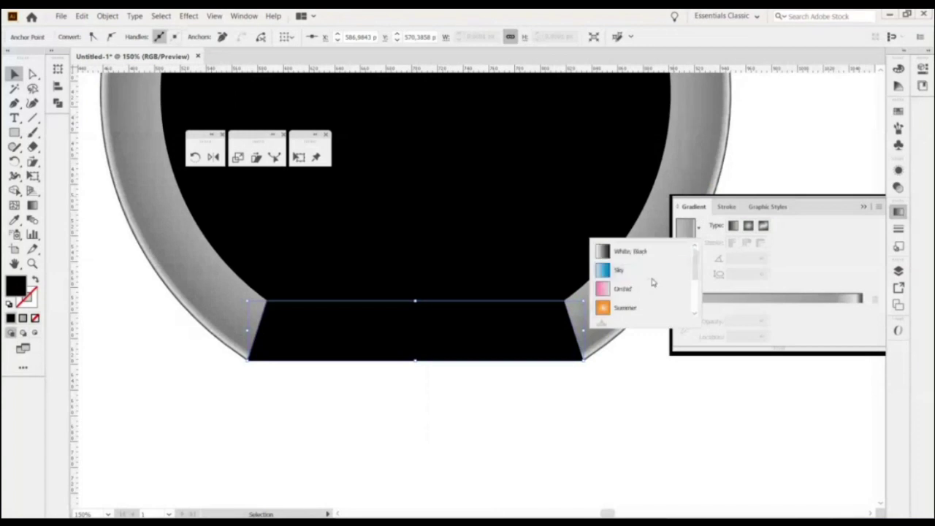
{"action": "left_click", "coordinate": [660, 253]}
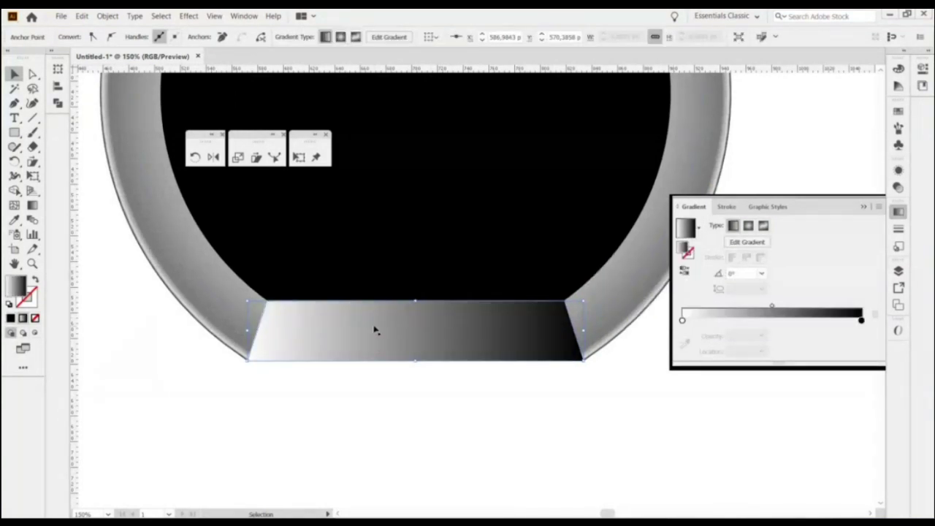
Redirect the trapezoid's gradient vertically at 90°, extending it beyond the shape from dark above to light below.
{"action": "key", "text": "g"}
{"action": "left_click_drag", "start_coordinate": [413, 276], "coordinate": [415, 404]}
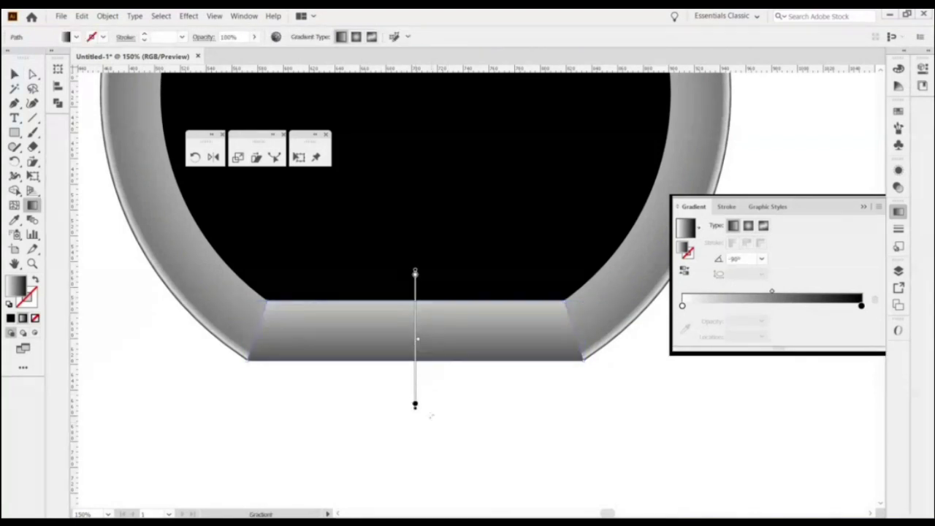
{"action": "left_click_drag", "start_coordinate": [415, 403], "coordinate": [415, 238]}
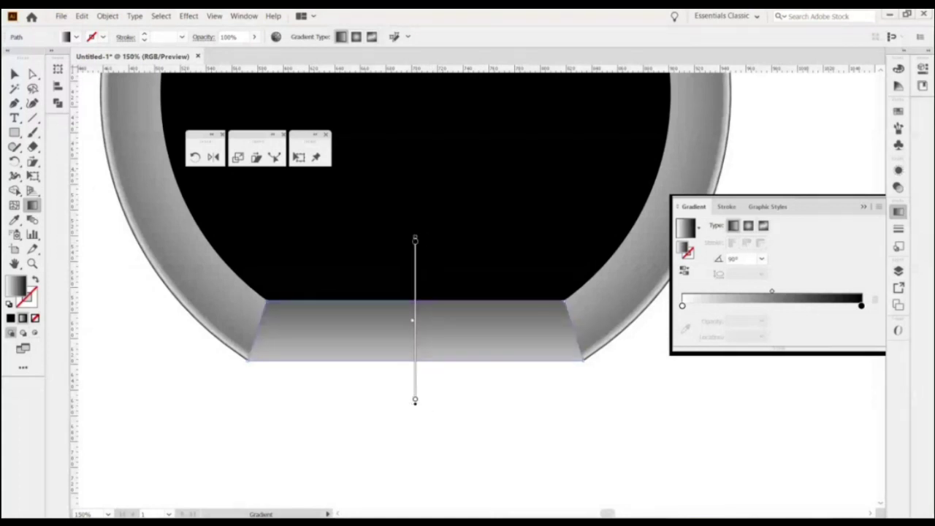
{"action": "key", "text": "v"}
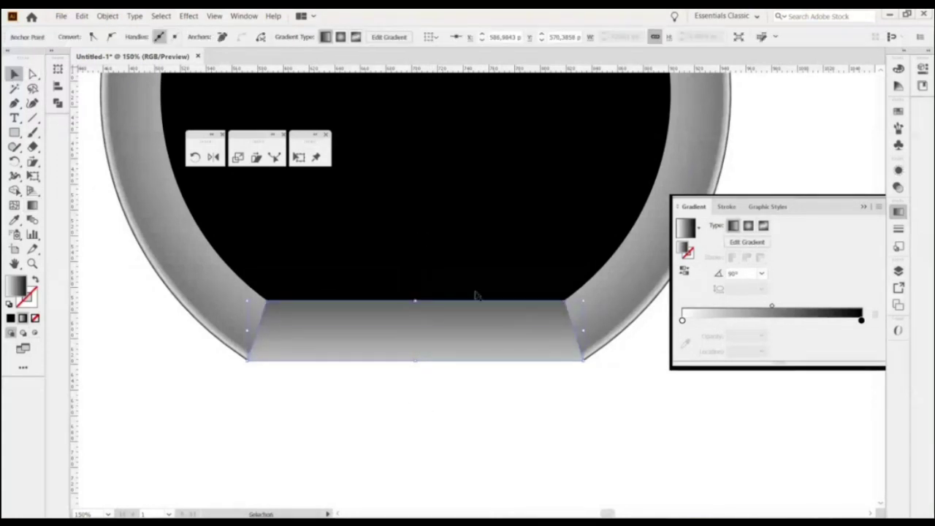
Set the trapezoid's blending mode to Multiply and its opacity to 58%, then deselect it.
{"action": "left_click", "coordinate": [900, 171]}
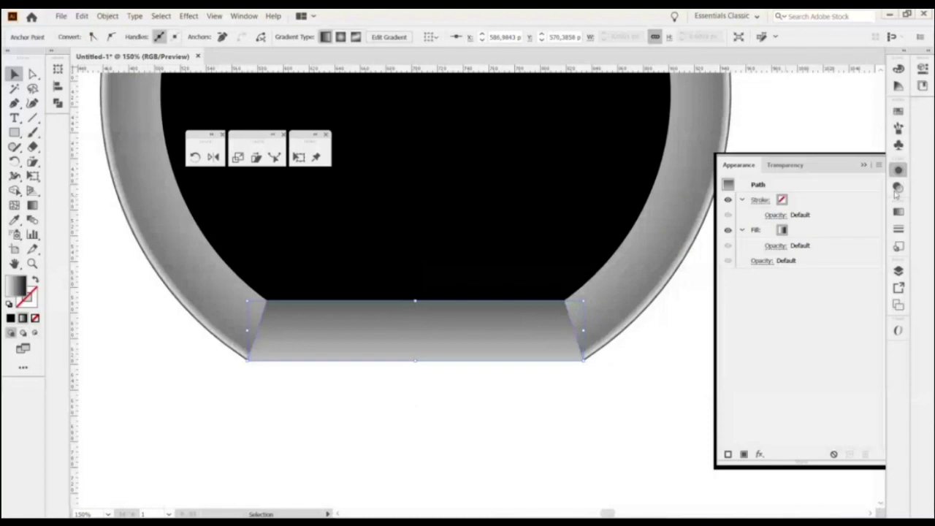
{"action": "left_click", "coordinate": [898, 189]}
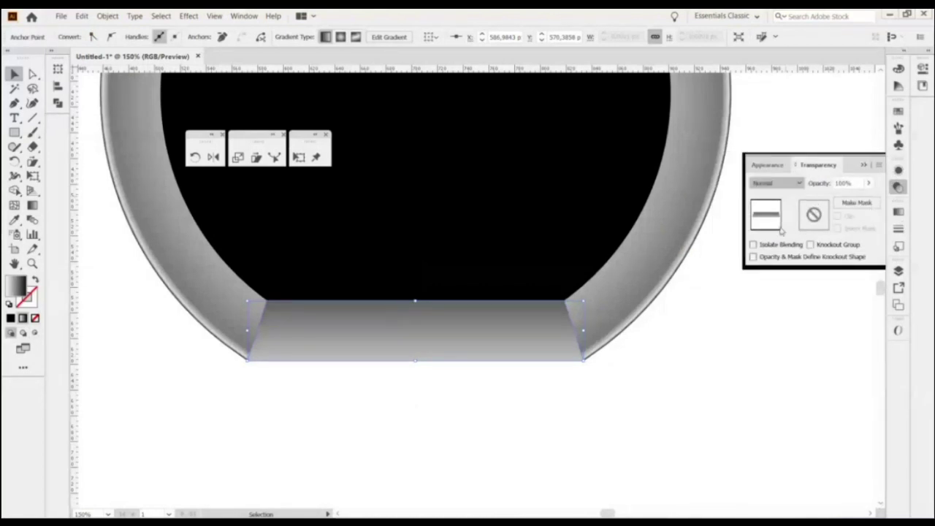
{"action": "key", "text": "Down"}
{"action": "key", "text": "Down"}
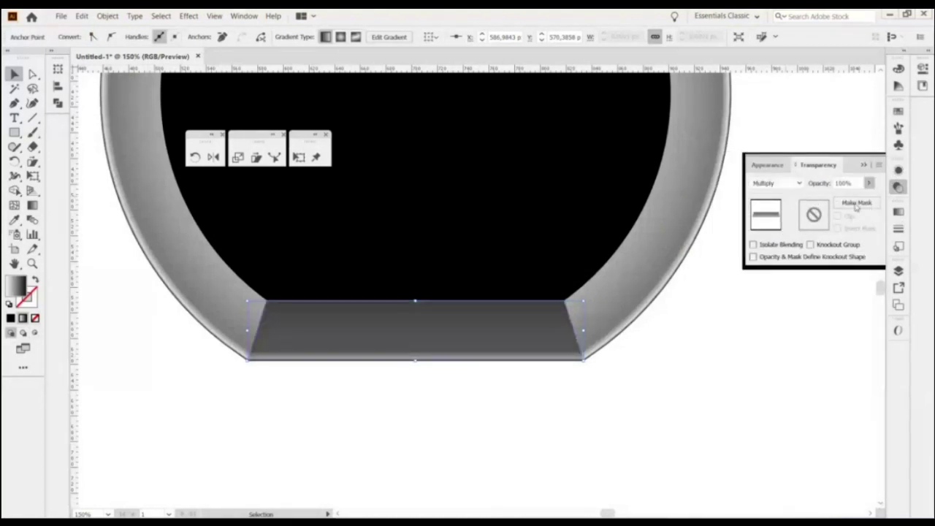
{"action": "key", "text": "Tab"}
{"action": "type", "text": "57"}
{"action": "key", "text": "Return"}
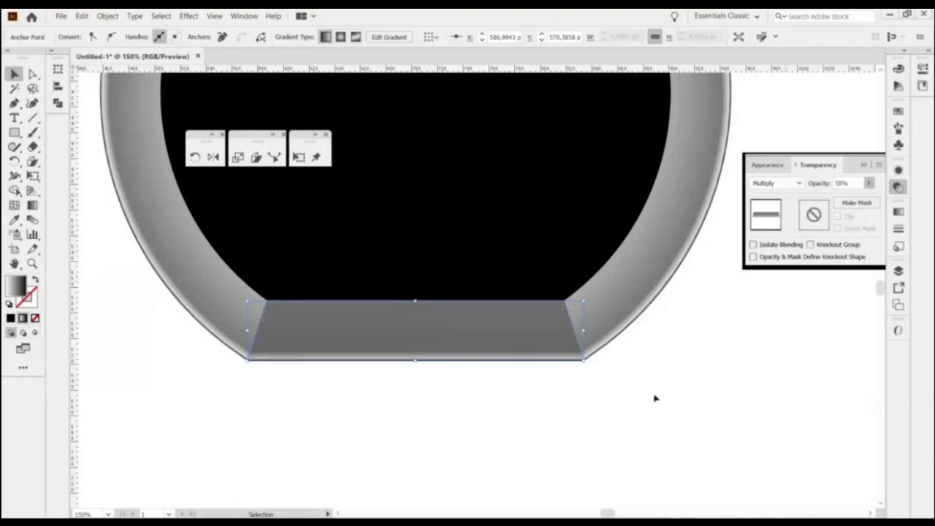
{"action": "left_click", "coordinate": [508, 418]}
Examine the whole framed circle with its shaded flat base.
{"action": "scroll", "coordinate": [517, 401], "scroll_direction": "down", "scroll_amount": 1, "text": "alt"}
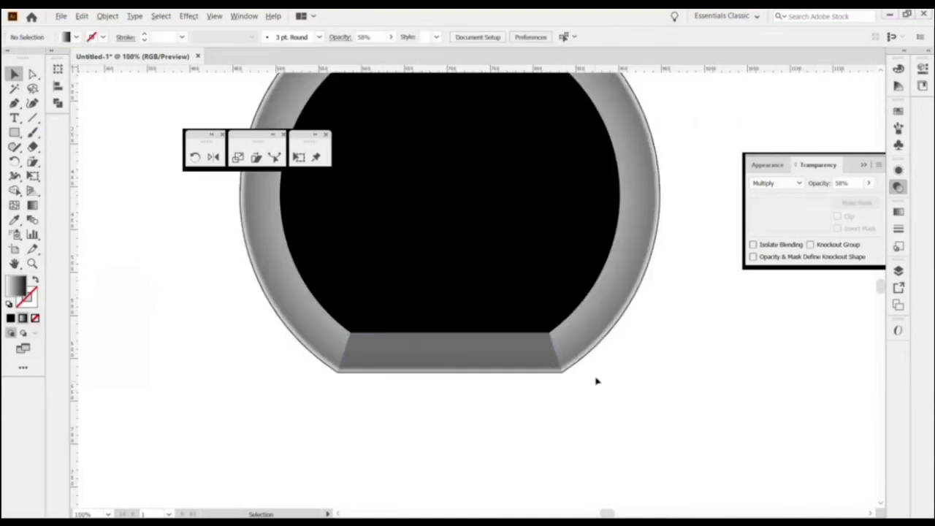
{"action": "scroll", "coordinate": [595, 382], "scroll_direction": "down", "scroll_amount": 1, "text": "alt"}
{"action": "scroll", "coordinate": [601, 286], "scroll_direction": "up", "scroll_amount": 2}
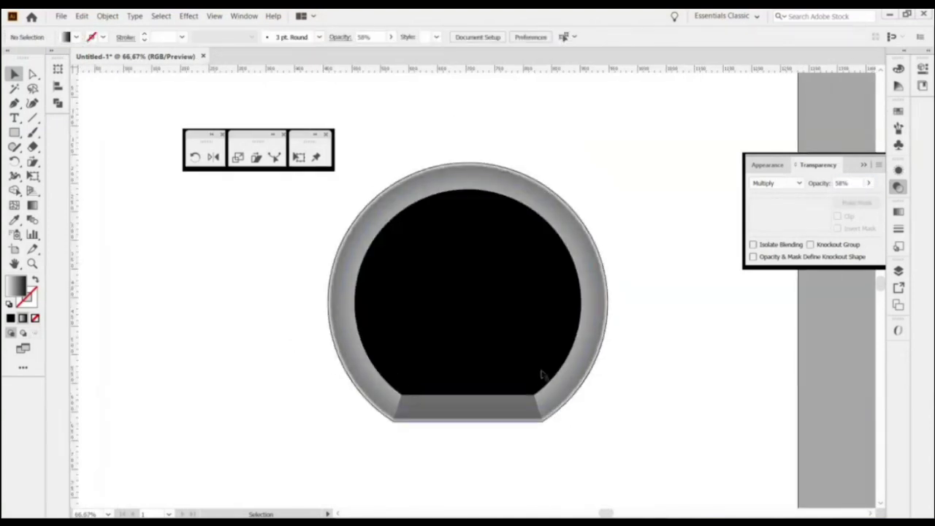
{"action": "left_click_drag", "start_coordinate": [625, 278], "coordinate": [580, 305]}
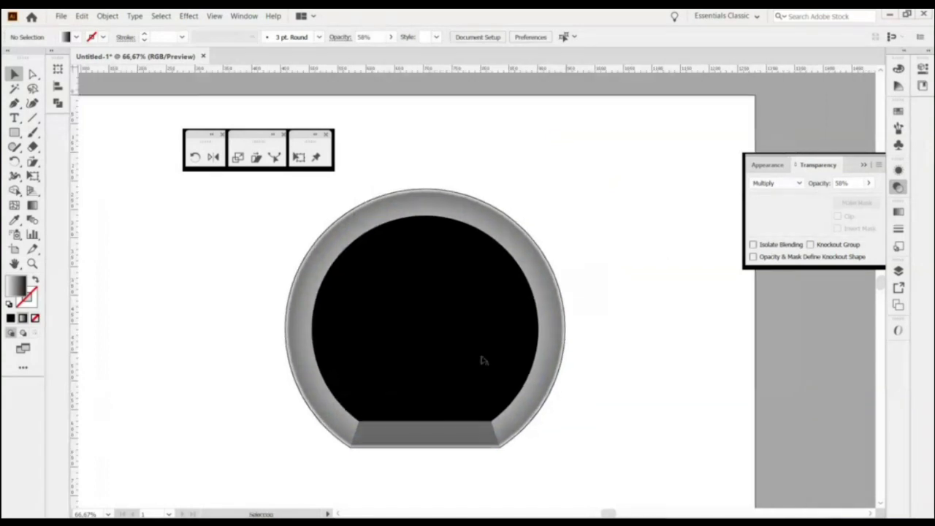
{"action": "scroll", "coordinate": [482, 359], "scroll_direction": "up", "scroll_amount": 1, "text": "alt"}
{"action": "scroll", "coordinate": [480, 354], "scroll_direction": "down", "scroll_amount": 1, "text": "alt"}
{"action": "left_click_drag", "start_coordinate": [480, 354], "coordinate": [501, 323]}
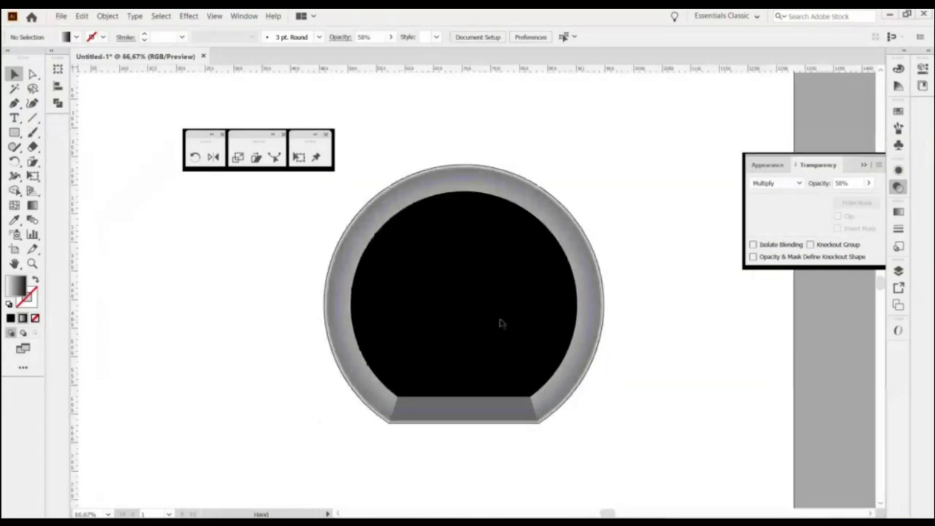
{"action": "left_click", "coordinate": [502, 323]}
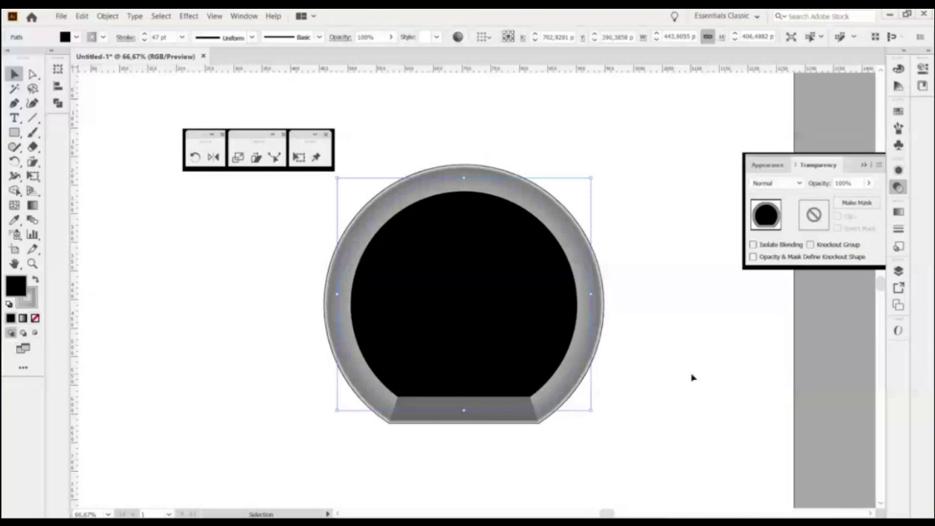
{"action": "left_click", "coordinate": [690, 377]}
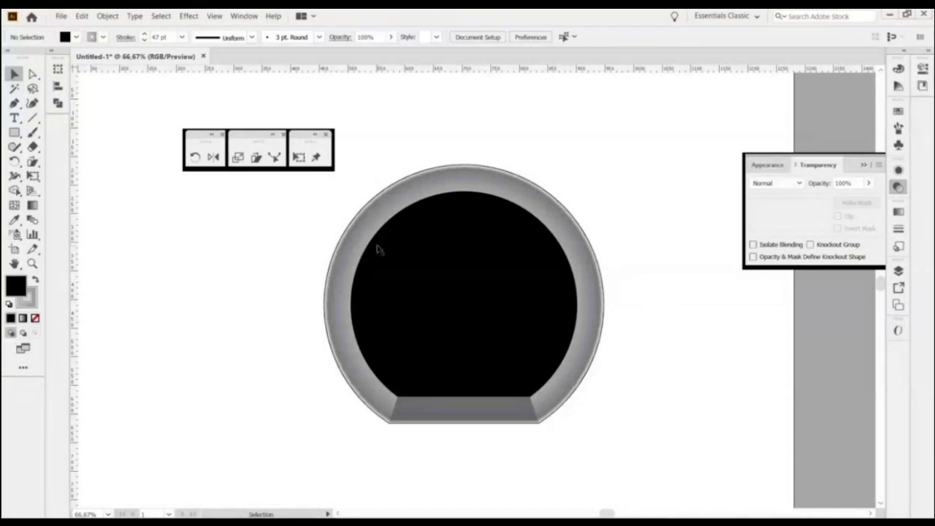
Inspect the black shape's outline, checking its leftmost anchor point and its bounding box midpoints.
{"action": "key", "text": "a"}
{"action": "left_click", "coordinate": [338, 304]}
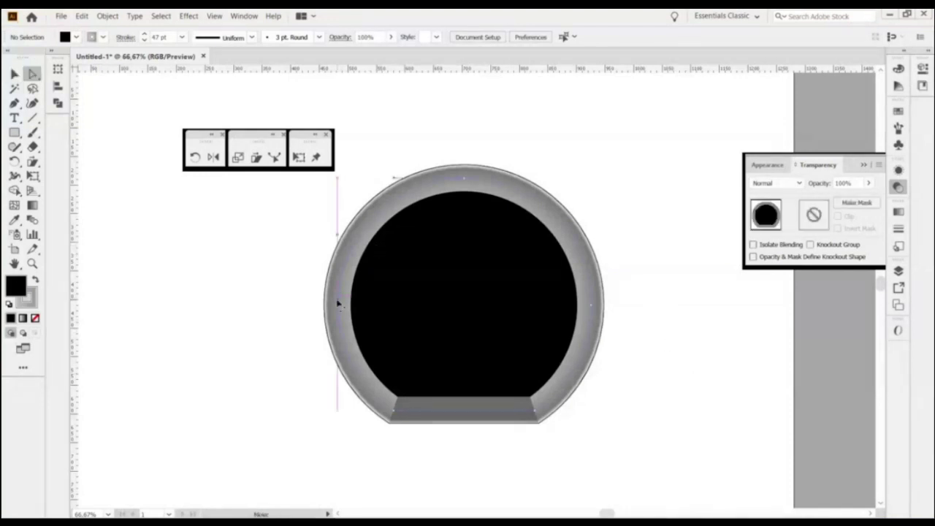
{"action": "scroll", "coordinate": [427, 321], "scroll_direction": "up", "scroll_amount": 2}
{"action": "scroll", "coordinate": [436, 307], "scroll_direction": "down", "scroll_amount": 1}
{"action": "left_click_drag", "start_coordinate": [482, 305], "coordinate": [406, 335]}
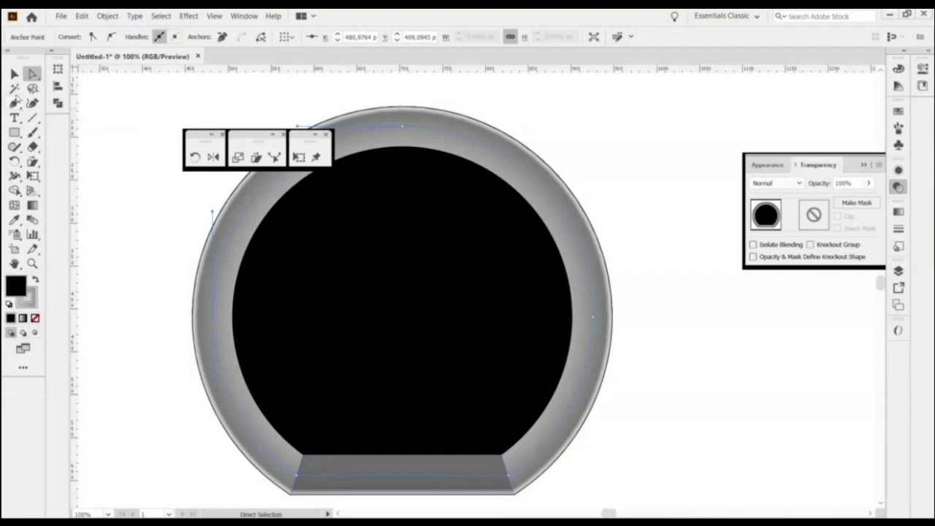
{"action": "left_click", "coordinate": [14, 73]}
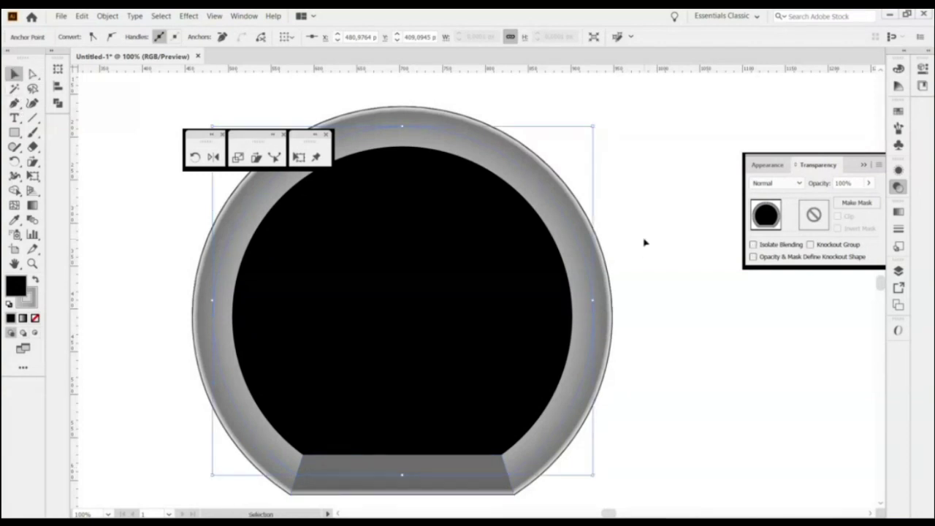
{"action": "left_click", "coordinate": [640, 253]}
{"action": "left_click", "coordinate": [603, 318]}
{"action": "left_click_drag", "start_coordinate": [552, 300], "coordinate": [578, 277]}
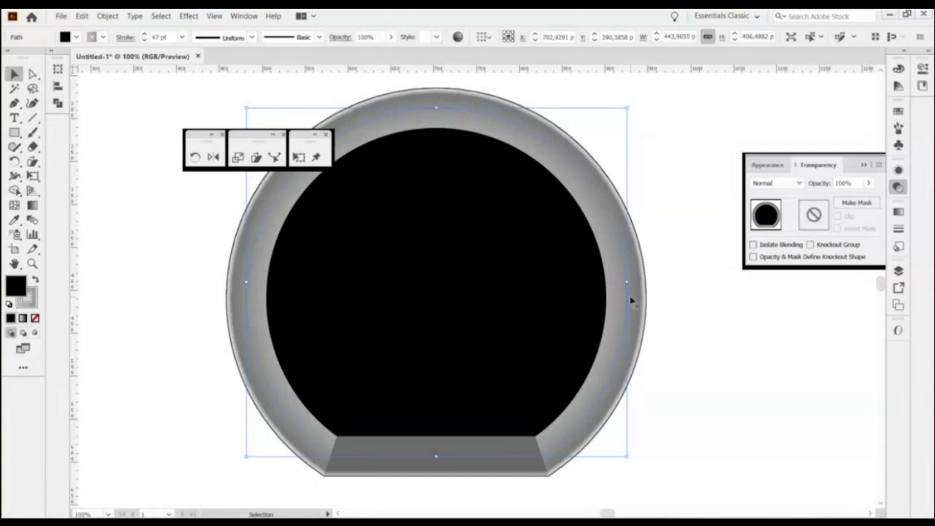
Locate the circle's centre using its leftmost and topmost anchor points, and place a horizontal guide through it.
{"action": "left_click", "coordinate": [174, 344]}
{"action": "key", "text": "a"}
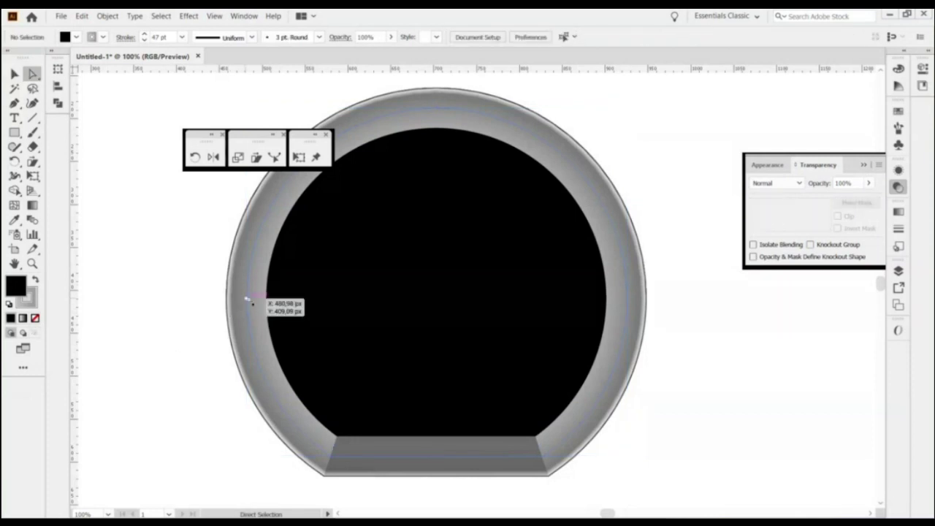
{"action": "left_click", "coordinate": [246, 300]}
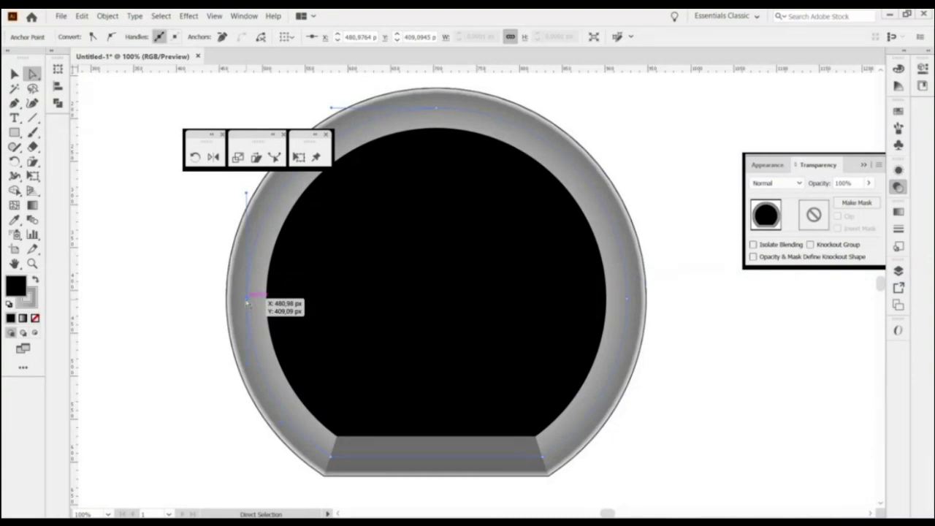
{"action": "left_click", "coordinate": [437, 108]}
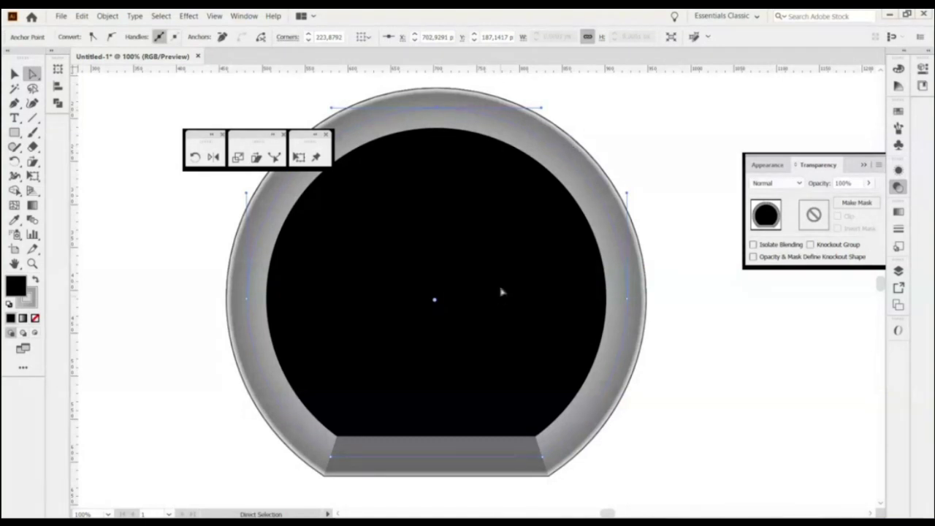
{"action": "left_click_drag", "start_coordinate": [538, 73], "coordinate": [551, 300]}
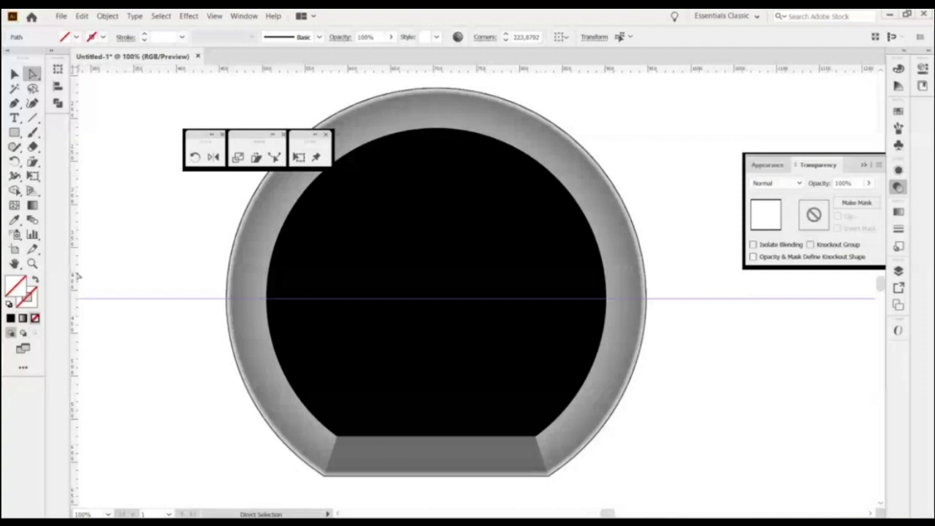
Place a vertical guide through the circle's centre and draw a narrow rectangle about 4 × 26 px beside it, just below the black shape's top edge.
{"action": "left_click", "coordinate": [436, 108]}
{"action": "left_click_drag", "start_coordinate": [75, 270], "coordinate": [436, 329]}
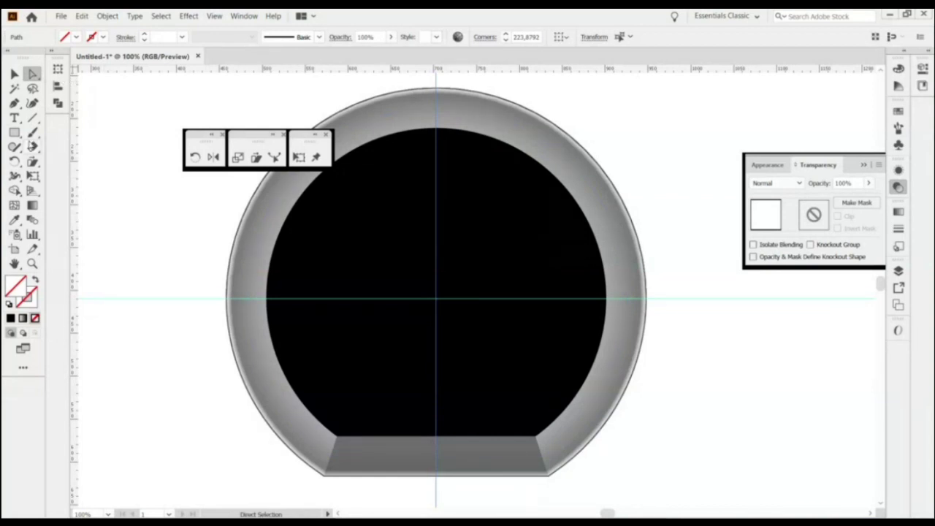
{"action": "left_click", "coordinate": [14, 133]}
{"action": "scroll", "coordinate": [479, 144], "scroll_direction": "up", "scroll_amount": 2}
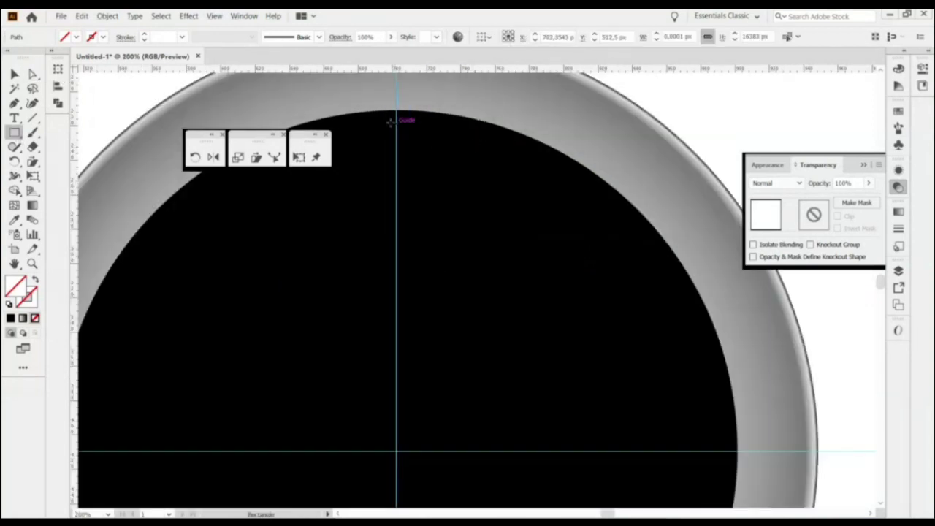
{"action": "left_click_drag", "start_coordinate": [395, 112], "coordinate": [401, 159]}
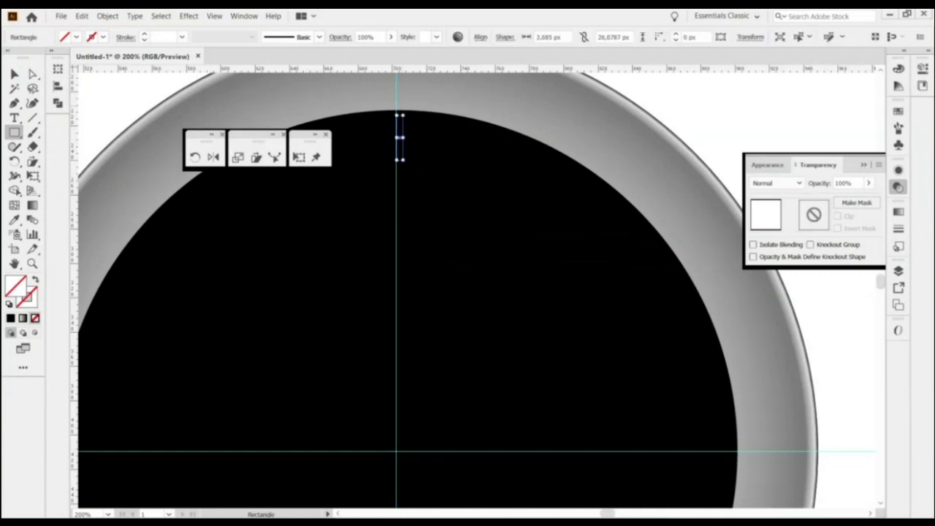
Fill the narrow rectangle with black and stretch it downwards to a height of about 30 px.
{"action": "left_click", "coordinate": [14, 74]}
{"action": "left_click", "coordinate": [10, 318]}
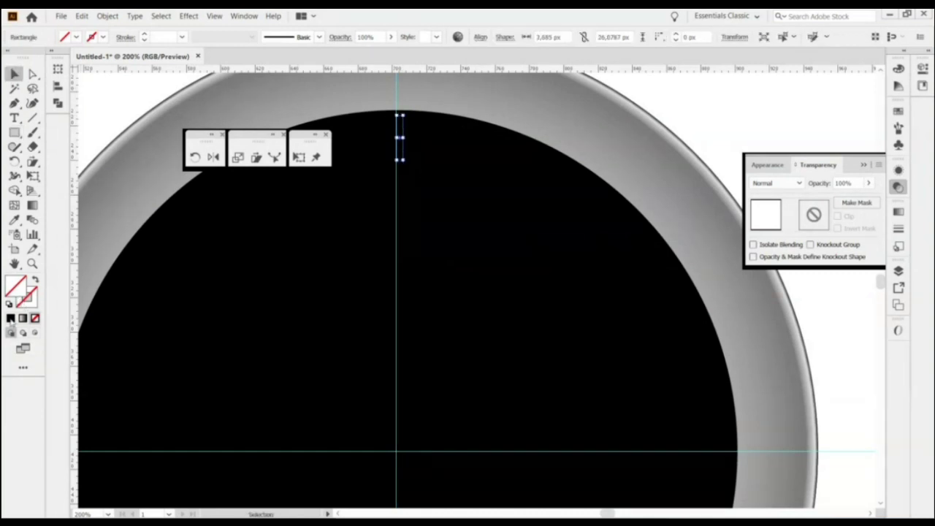
{"action": "scroll", "coordinate": [400, 168], "scroll_direction": "up", "scroll_amount": 1}
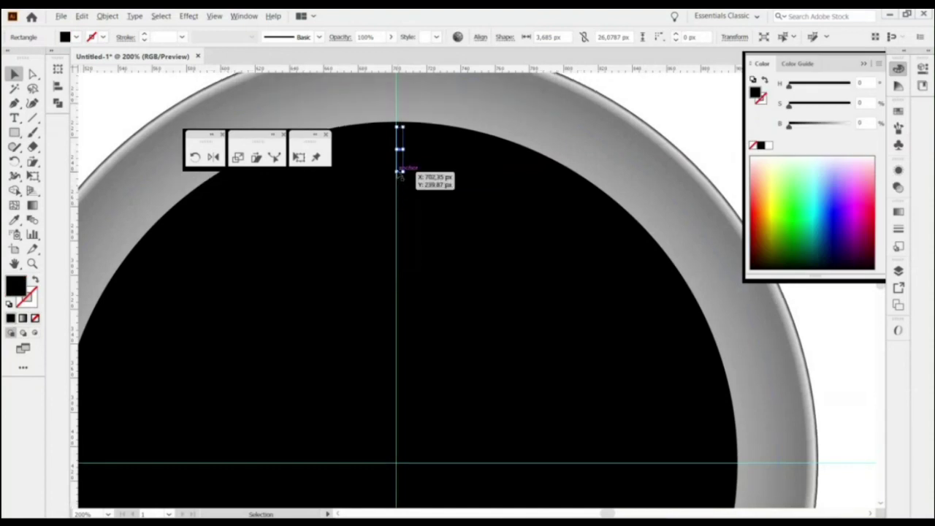
{"action": "scroll", "coordinate": [400, 171], "scroll_direction": "up", "scroll_amount": 1}
{"action": "left_click_drag", "start_coordinate": [394, 172], "coordinate": [396, 187]}
Centre the narrow rectangle horizontally on the black flat-based circle, using the circle as the key object.
{"action": "left_click", "coordinate": [396, 213], "text": "shift"}
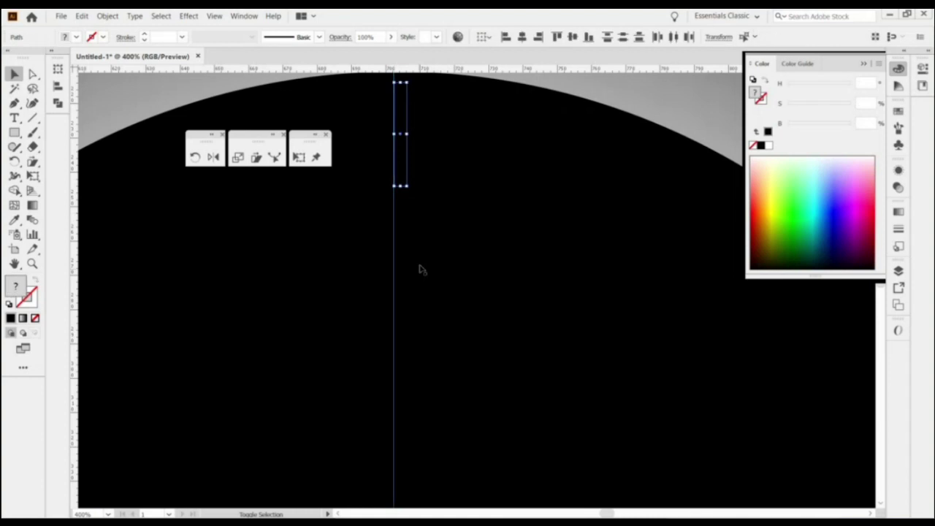
{"action": "left_click", "coordinate": [395, 219]}
{"action": "left_click", "coordinate": [522, 37]}
{"action": "left_click", "coordinate": [471, 111]}
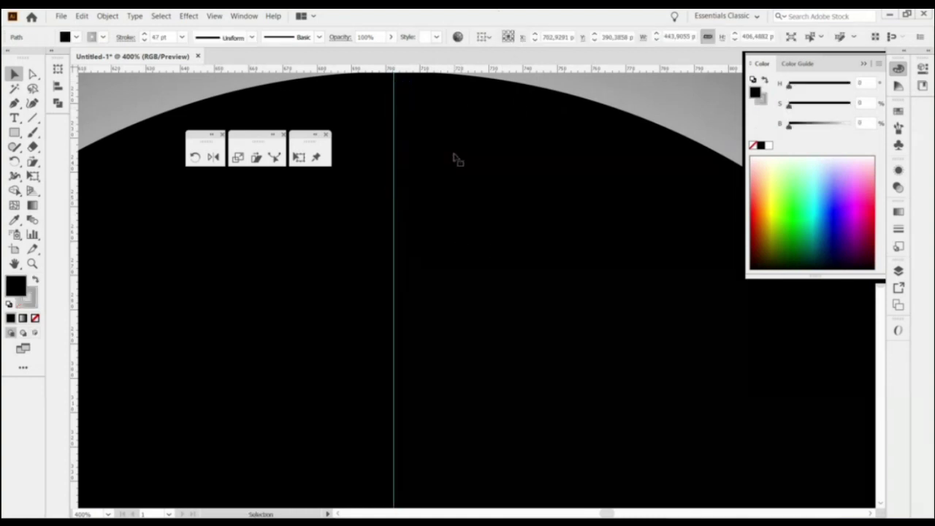
Apply a freeform gradient in Points mode to the narrow rectangle.
{"action": "left_click", "coordinate": [397, 132]}
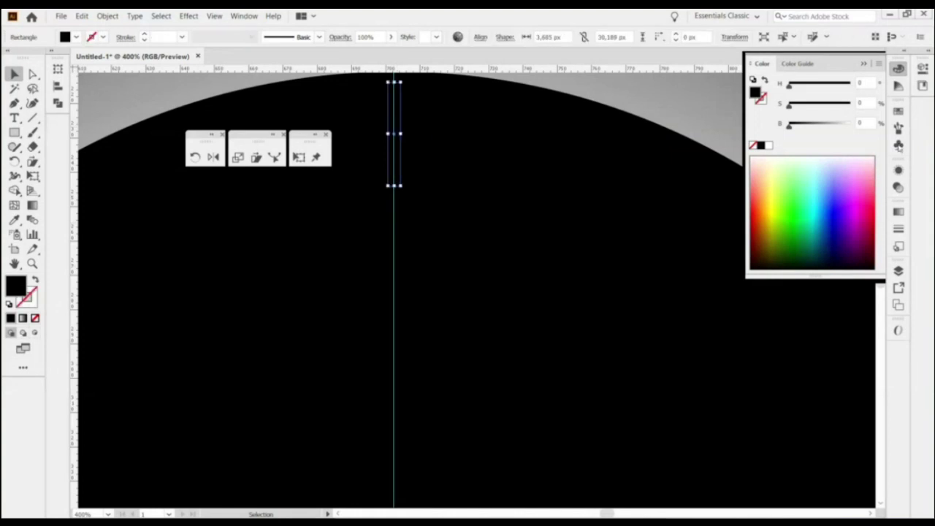
{"action": "left_click", "coordinate": [898, 213]}
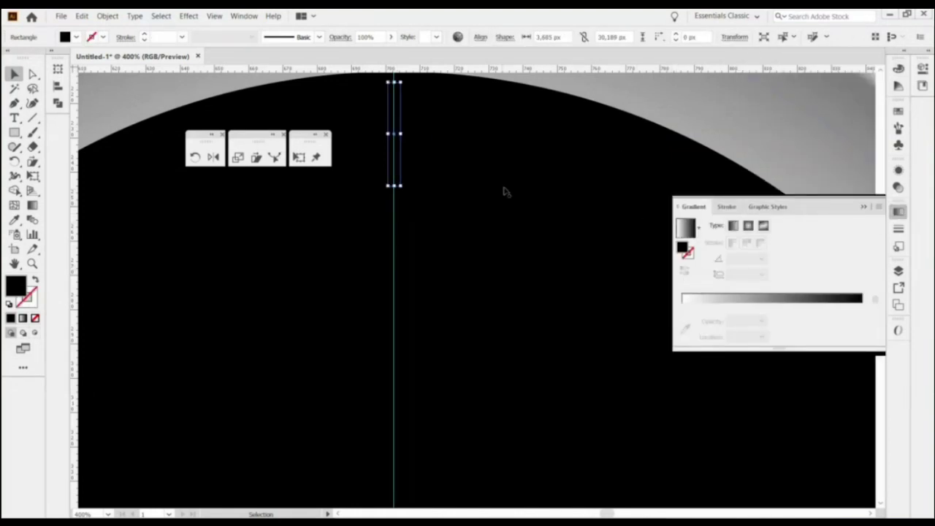
{"action": "scroll", "coordinate": [503, 190], "scroll_direction": "down", "scroll_amount": 1}
{"action": "left_click_drag", "start_coordinate": [492, 134], "coordinate": [485, 222]}
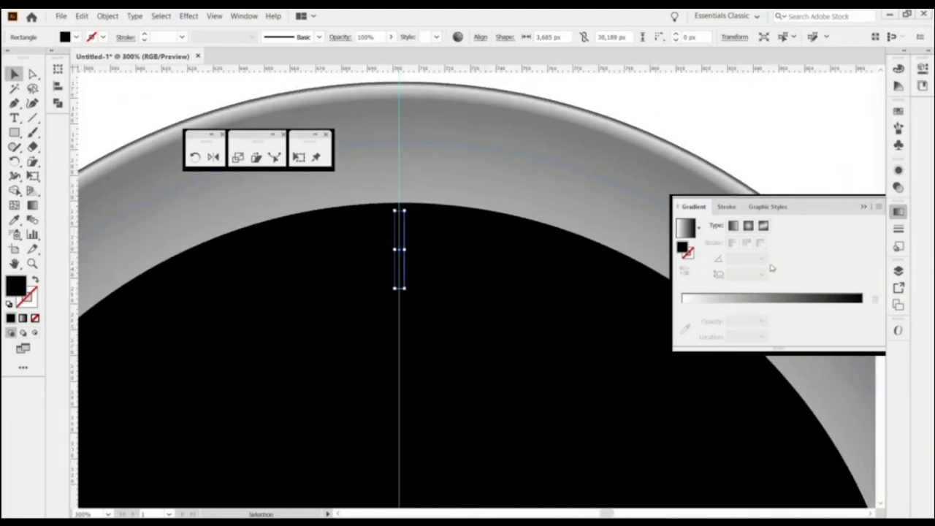
{"action": "left_click", "coordinate": [765, 227]}
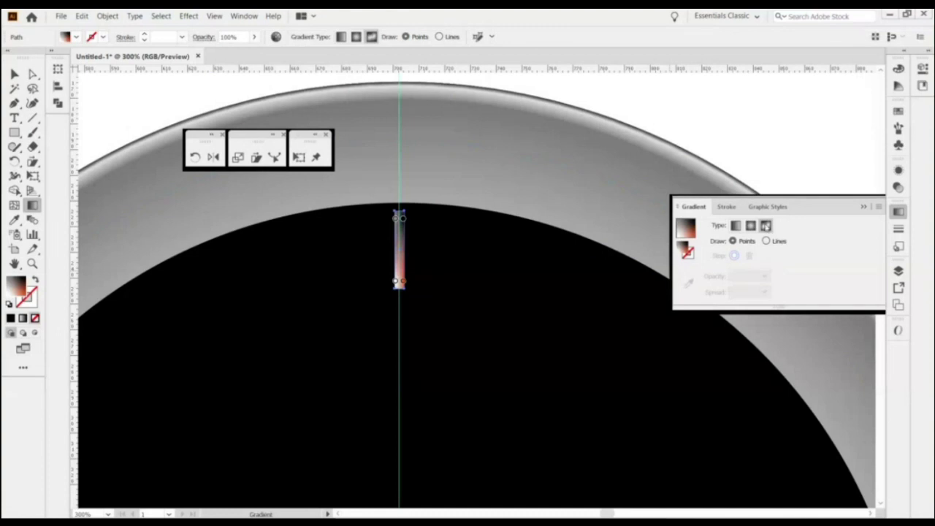
{"action": "scroll", "coordinate": [399, 231], "scroll_direction": "up", "scroll_amount": 3}
{"action": "scroll", "coordinate": [399, 231], "scroll_direction": "up", "scroll_amount": 1}
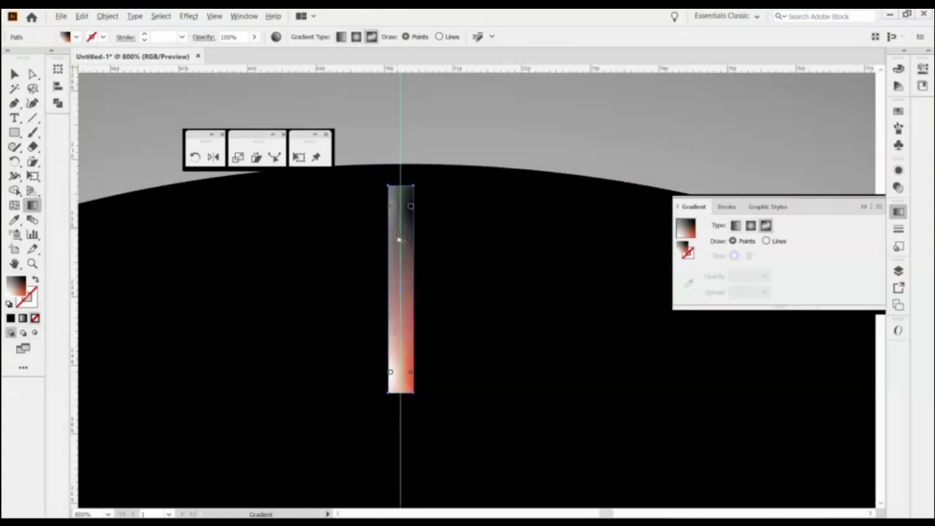
Remove the red colour point from the lower end of the rectangle's freeform gradient.
{"action": "left_click", "coordinate": [410, 374]}
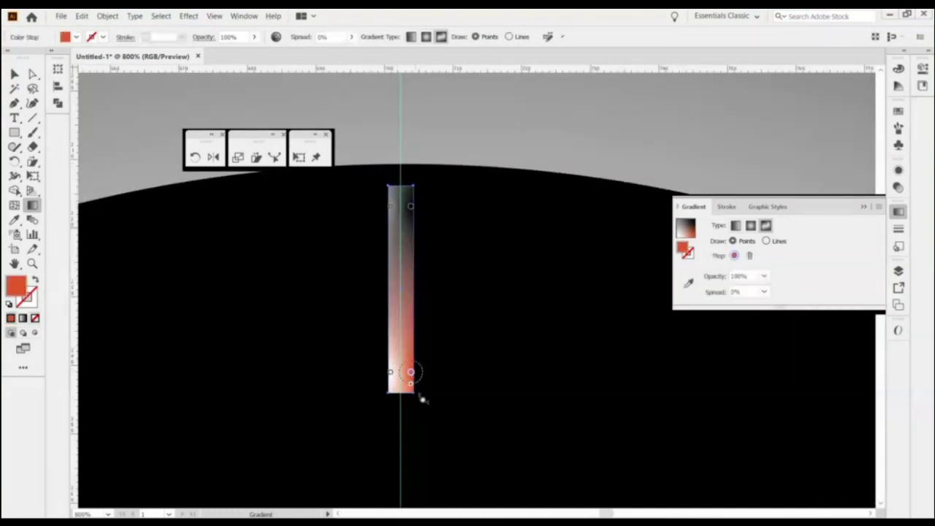
{"action": "left_click", "coordinate": [390, 373]}
{"action": "left_click_drag", "start_coordinate": [410, 373], "coordinate": [413, 399]}
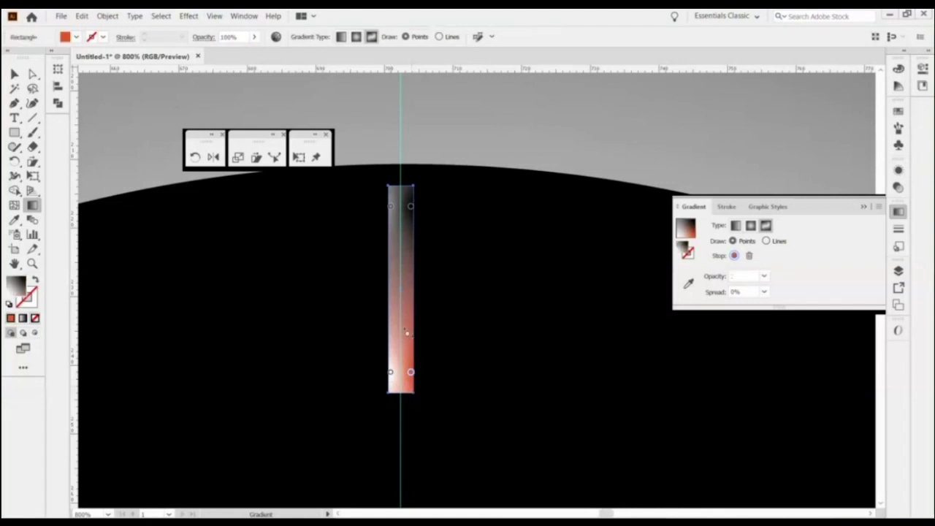
Move the black colour point to the middle of the rectangle and the grey one to the centre of its upper end.
{"action": "left_click", "coordinate": [411, 208]}
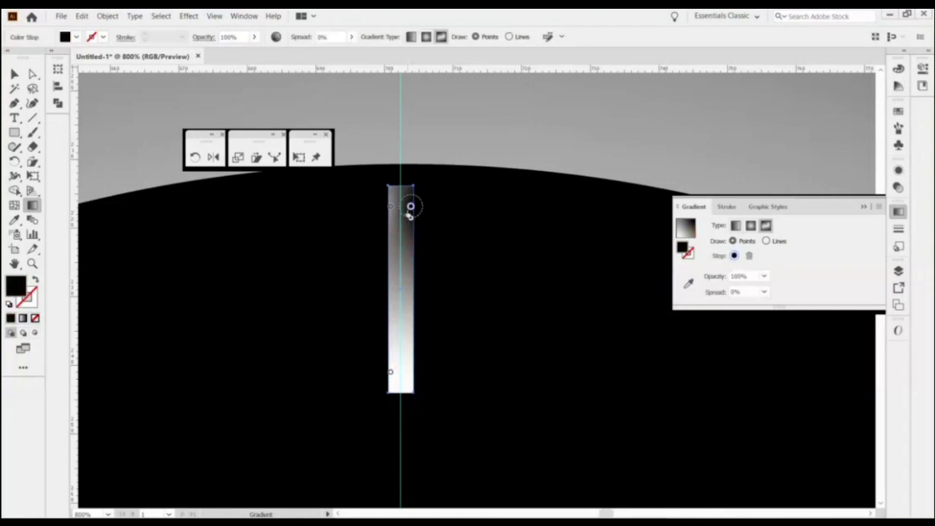
{"action": "left_click_drag", "start_coordinate": [410, 207], "coordinate": [399, 286]}
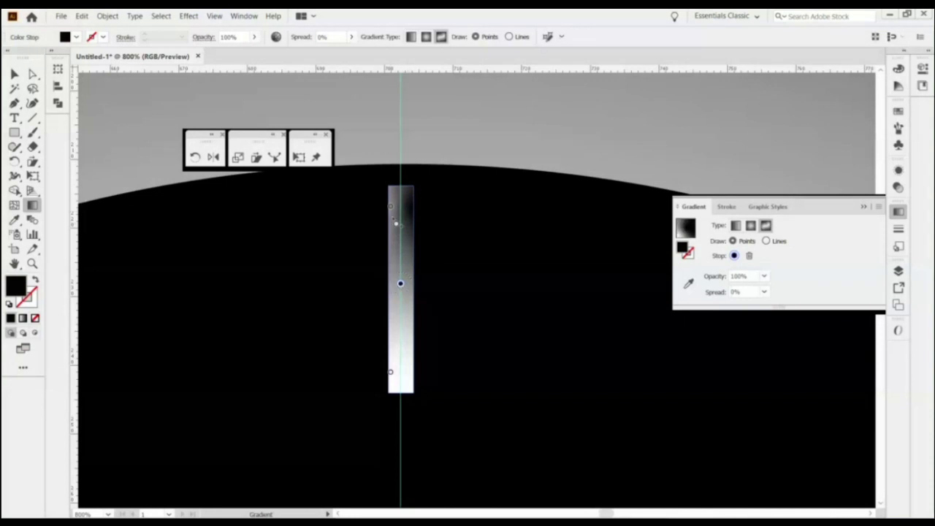
{"action": "left_click", "coordinate": [389, 208]}
{"action": "left_click_drag", "start_coordinate": [389, 208], "coordinate": [403, 196]}
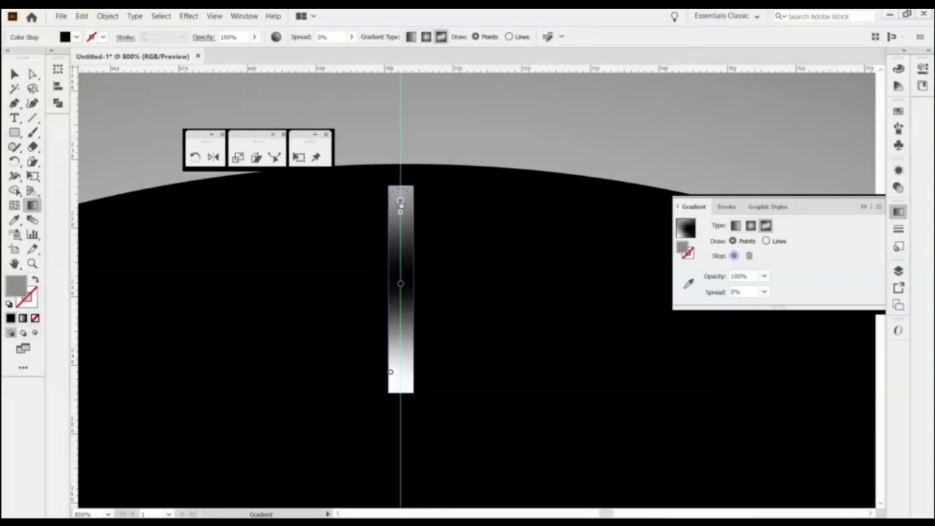
Colour the upper gradient point blue, then centre the lower point near the rectangle's bottom end and colour it cyan.
{"action": "double_click", "coordinate": [400, 199]}
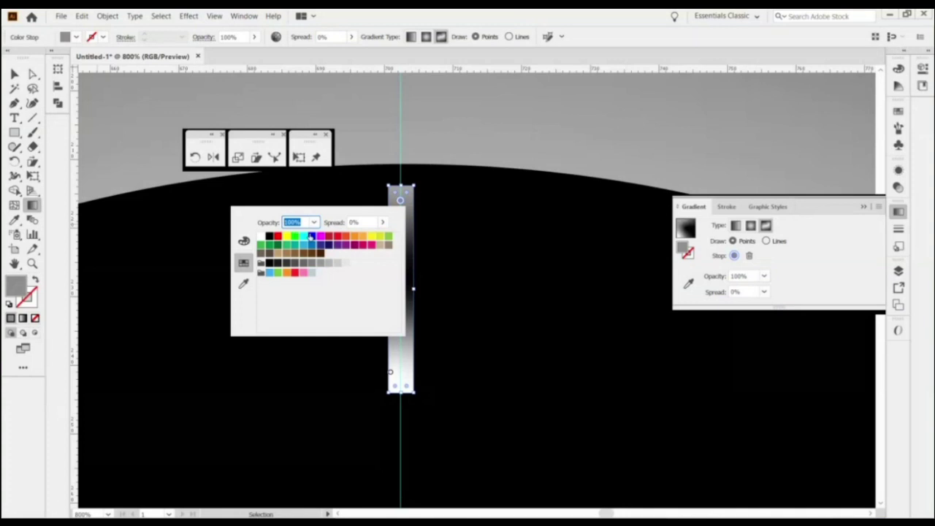
{"action": "left_click", "coordinate": [311, 236]}
{"action": "left_click", "coordinate": [390, 376]}
{"action": "left_click", "coordinate": [400, 379]}
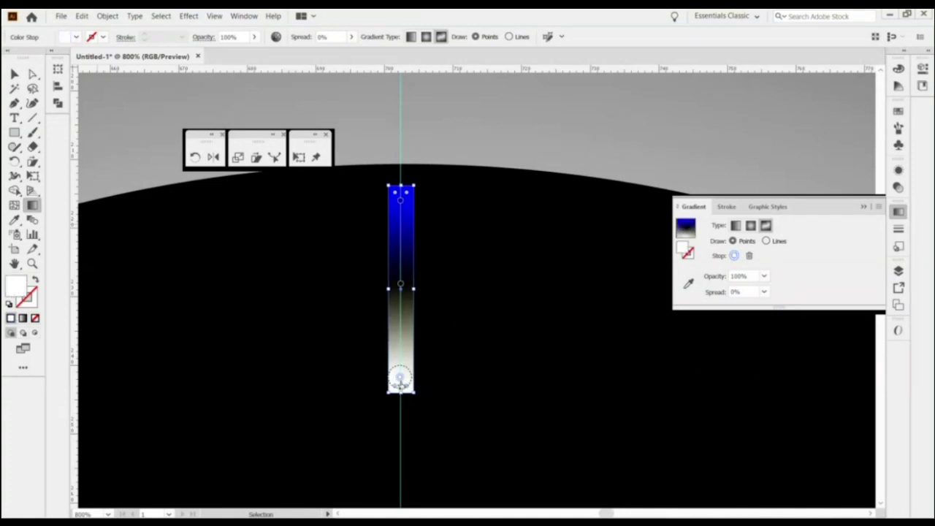
{"action": "double_click", "coordinate": [400, 377]}
{"action": "left_click", "coordinate": [303, 412]}
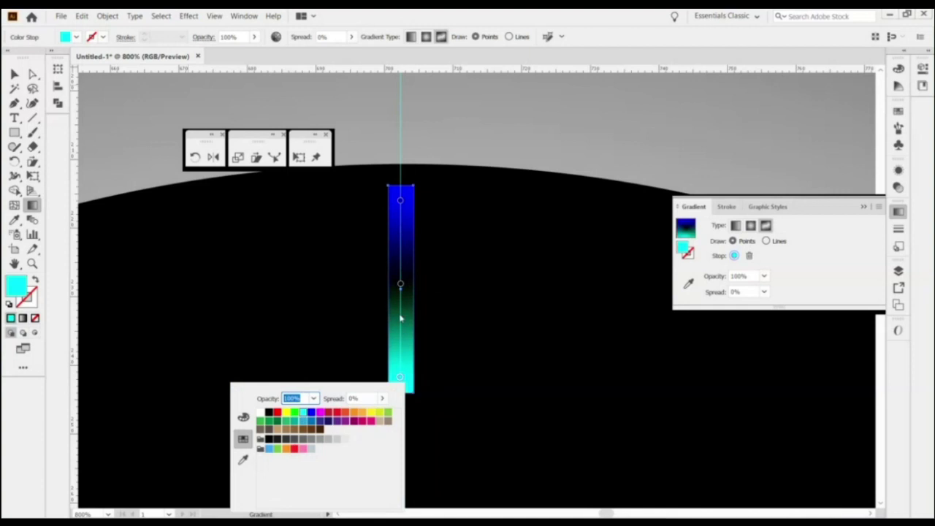
Change the middle gradient point's colour to white and add a colour point on each side edge at mid-height.
{"action": "double_click", "coordinate": [400, 284]}
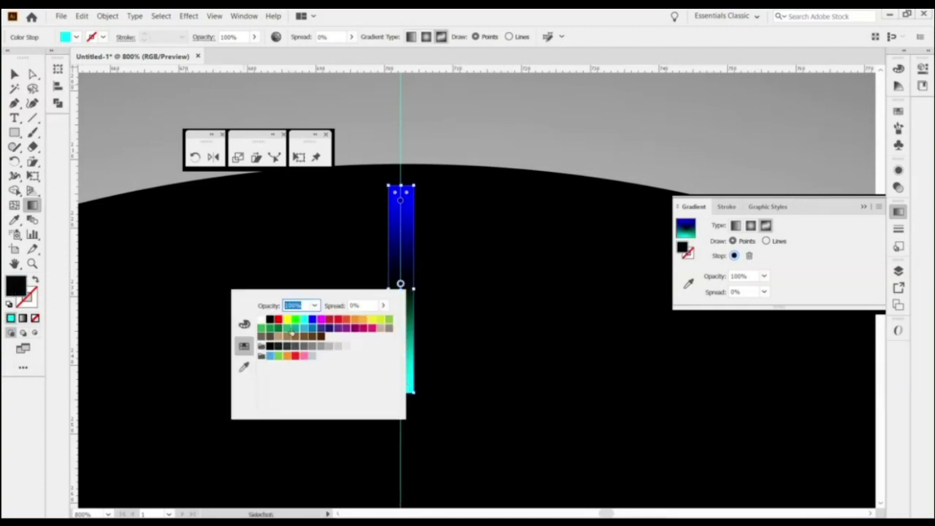
{"action": "left_click", "coordinate": [262, 319]}
{"action": "key", "text": "Escape"}
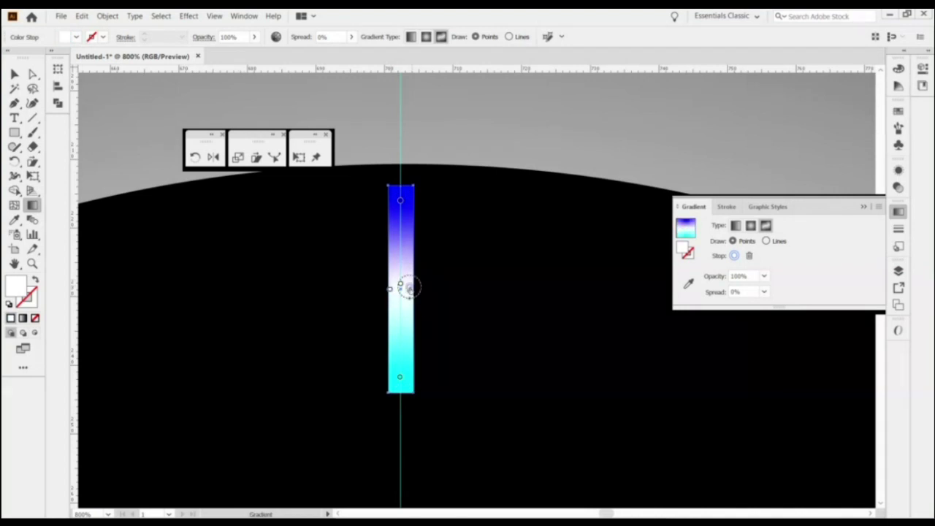
Colour both side-edge gradient points sky blue and shift them slightly below the middle point.
{"action": "double_click", "coordinate": [410, 290]}
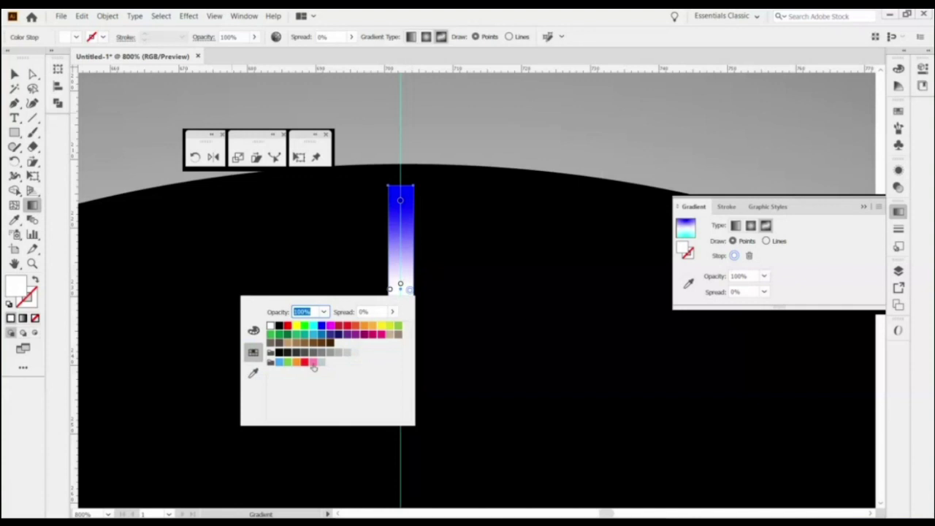
{"action": "left_click", "coordinate": [313, 334]}
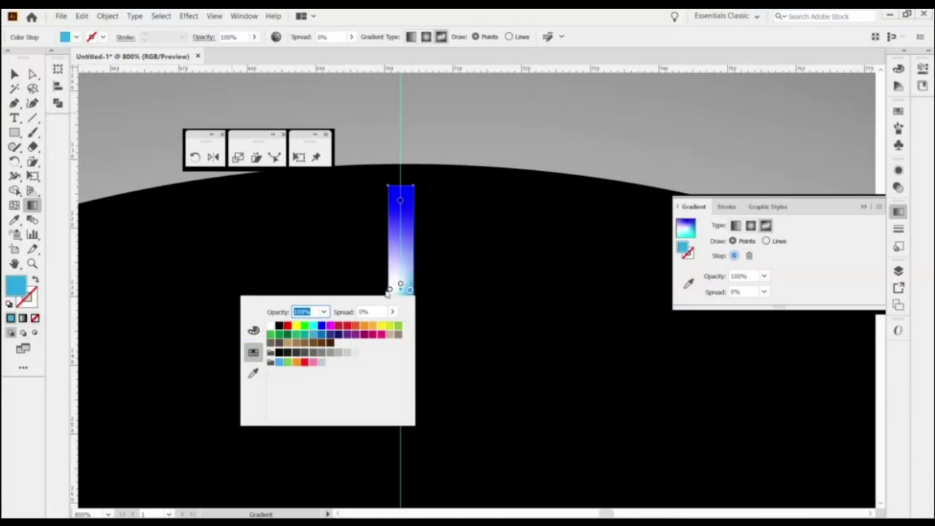
{"action": "double_click", "coordinate": [389, 290]}
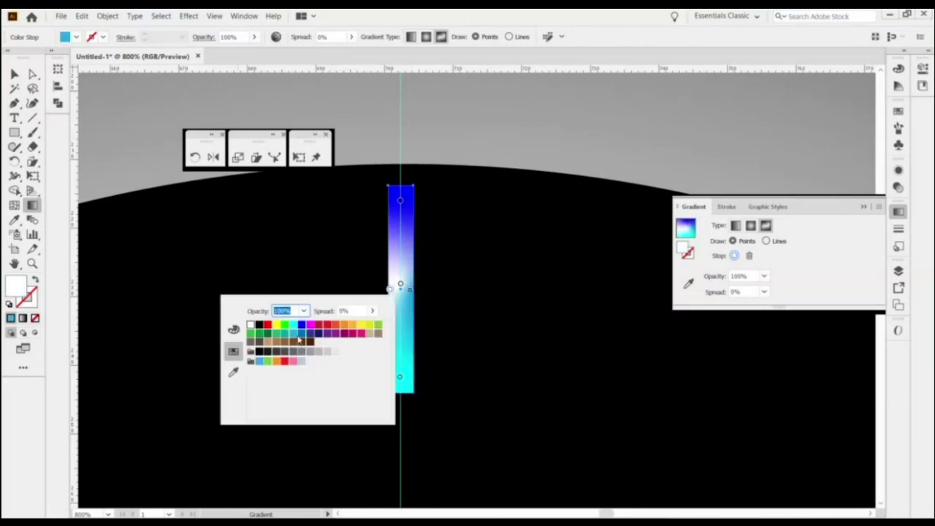
{"action": "left_click", "coordinate": [300, 333]}
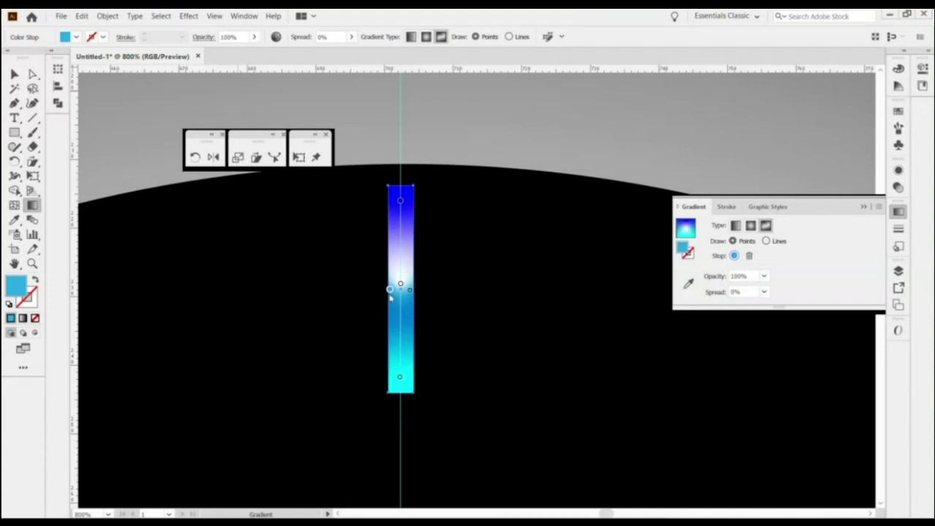
{"action": "left_click_drag", "start_coordinate": [390, 290], "coordinate": [388, 299]}
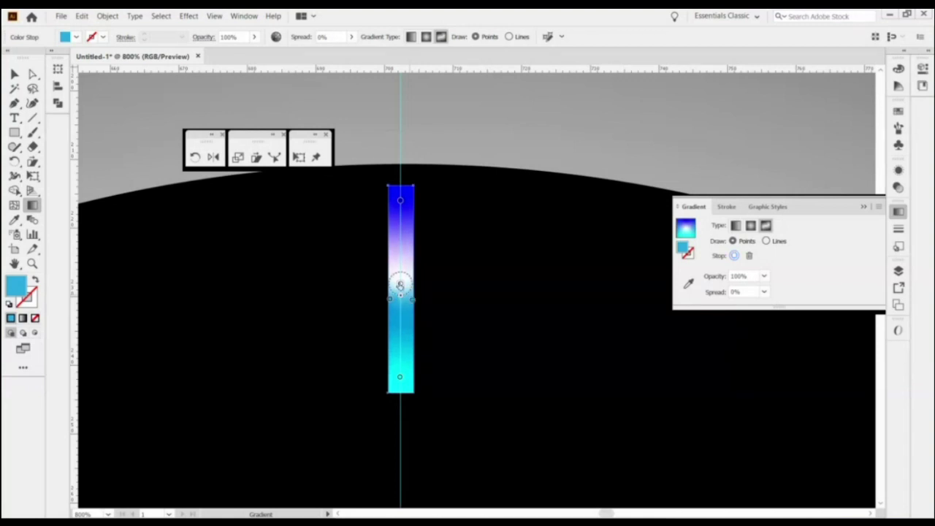
Tint the middle gradient point light blue by raising its saturation to about 31%, with brightness at 100%.
{"action": "double_click", "coordinate": [400, 284]}
{"action": "left_click", "coordinate": [245, 325]}
{"action": "left_click_drag", "start_coordinate": [306, 353], "coordinate": [321, 350]}
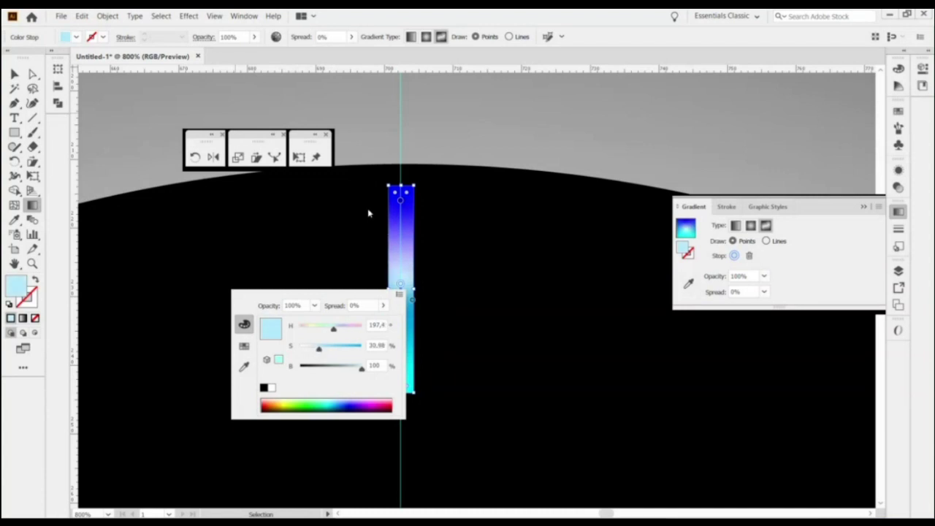
{"action": "left_click", "coordinate": [406, 296]}
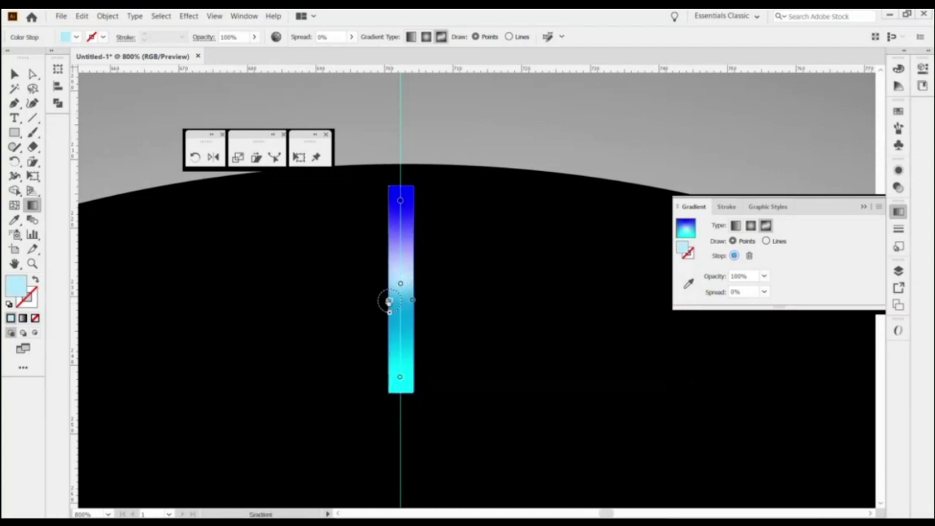
{"action": "left_click", "coordinate": [389, 300]}
Round the corners of the blue gradient rectangle with its live corner control.
{"action": "left_click", "coordinate": [15, 74]}
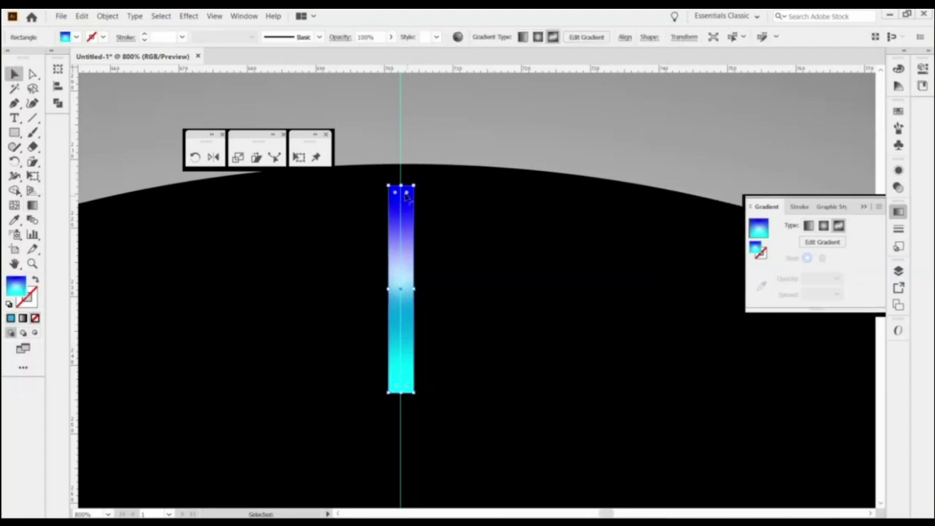
{"action": "left_click_drag", "start_coordinate": [406, 192], "coordinate": [408, 223]}
{"action": "scroll", "coordinate": [439, 321], "scroll_direction": "down", "scroll_amount": 3}
{"action": "scroll", "coordinate": [476, 231], "scroll_direction": "down", "scroll_amount": 3}
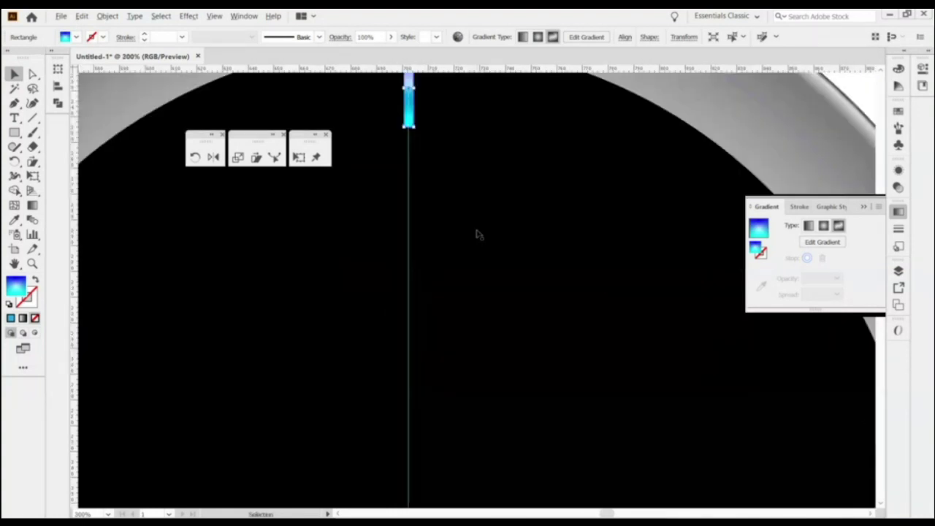
{"action": "scroll", "coordinate": [476, 231], "scroll_direction": "down", "scroll_amount": 2}
Rotate the blue gradient bar clockwise about the guides' intersection to the upper-right part of the black circle's edge.
{"action": "left_click", "coordinate": [703, 115]}
{"action": "left_click", "coordinate": [442, 160]}
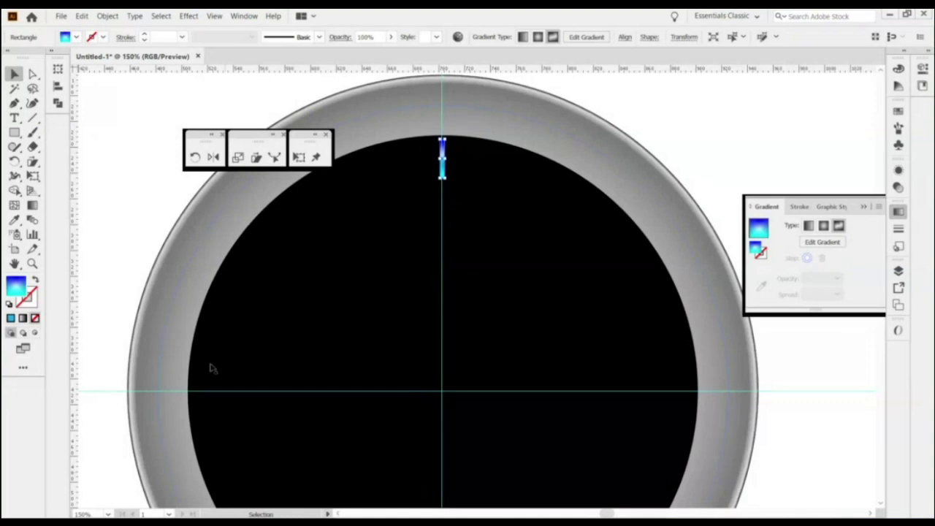
{"action": "left_click_drag", "start_coordinate": [472, 190], "coordinate": [455, 158]}
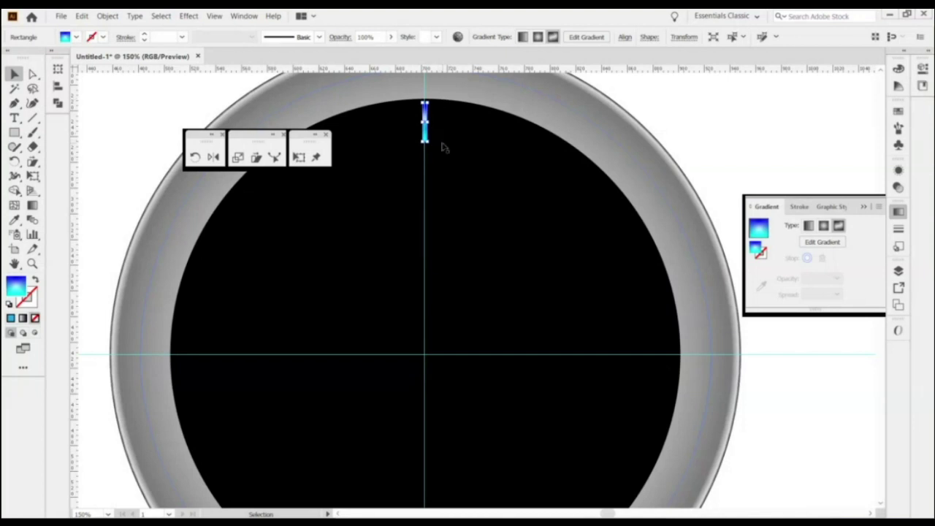
{"action": "left_click", "coordinate": [195, 157]}
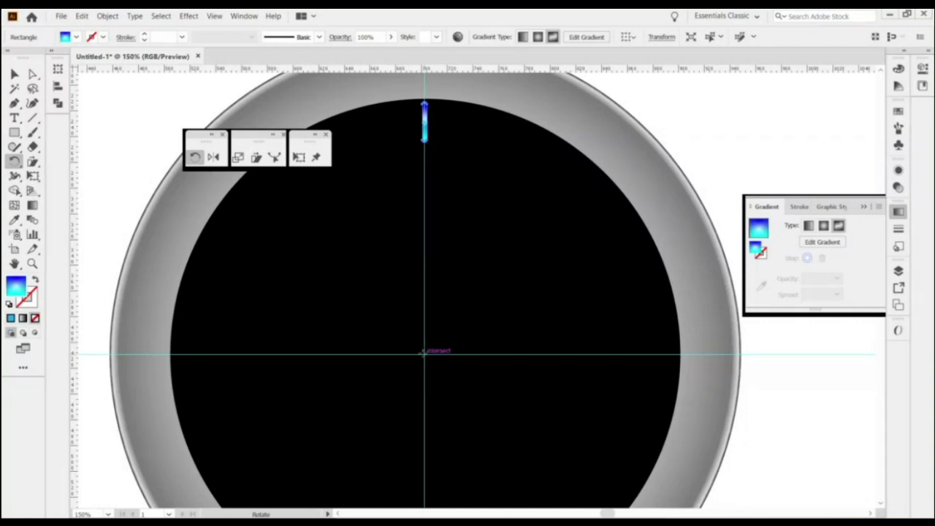
{"action": "left_click", "coordinate": [423, 353]}
{"action": "left_click_drag", "start_coordinate": [409, 130], "coordinate": [586, 187]}
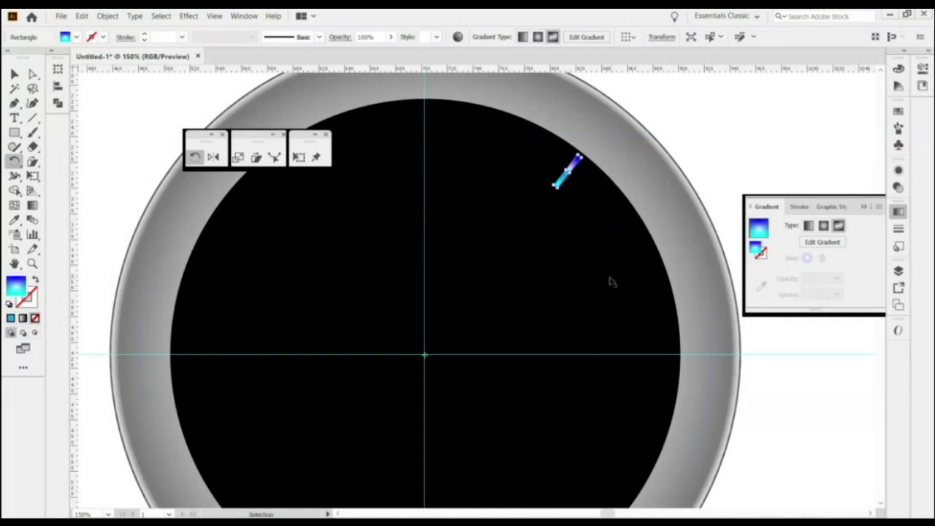
Undo the bar's last rotation and make a copy of it rotated 180/8 (22.5°) about the guides' intersection.
{"action": "key", "text": "ctrl+z"}
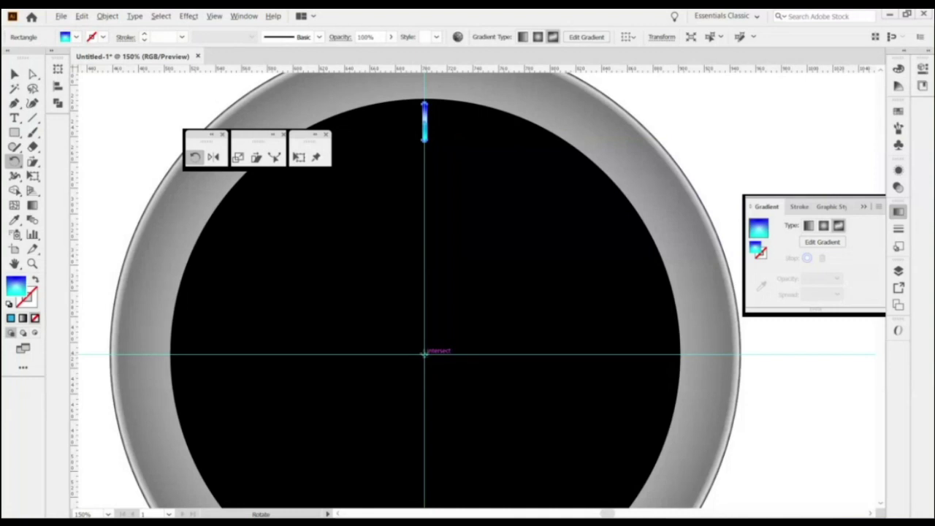
{"action": "left_click", "coordinate": [424, 354], "text": "alt"}
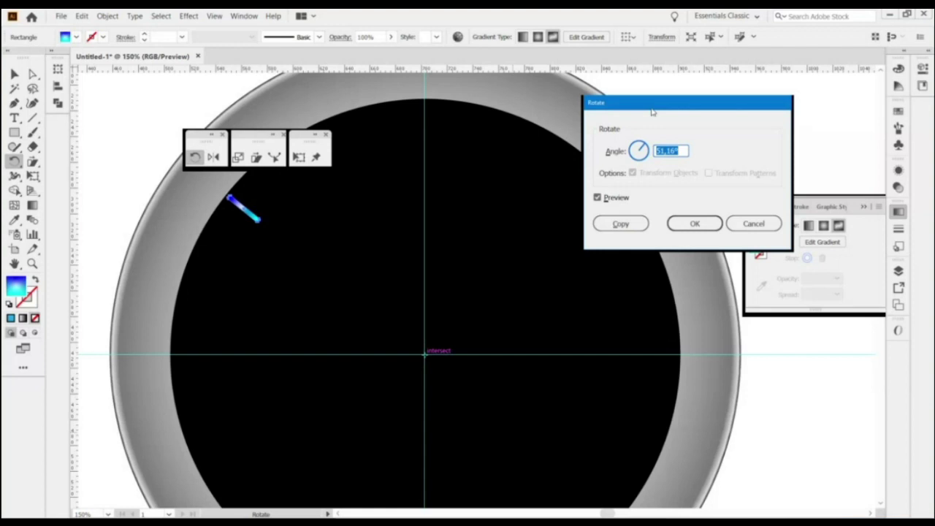
{"action": "left_click_drag", "start_coordinate": [652, 111], "coordinate": [597, 108]}
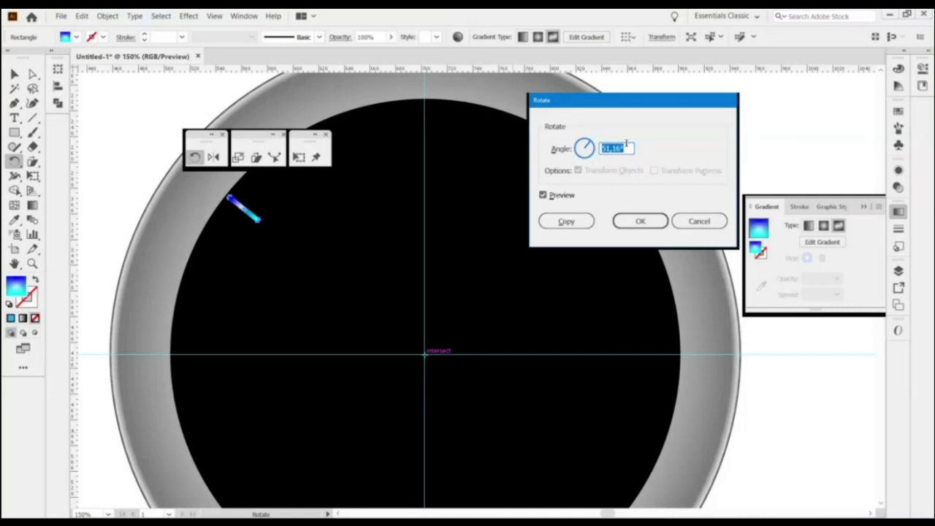
{"action": "left_click", "coordinate": [641, 223]}
{"action": "type", "text": "180/8"}
{"action": "left_click", "coordinate": [543, 196]}
{"action": "left_click", "coordinate": [543, 196]}
{"action": "left_click", "coordinate": [542, 196]}
{"action": "left_click", "coordinate": [542, 196]}
{"action": "left_click", "coordinate": [543, 196]}
{"action": "left_click", "coordinate": [542, 196]}
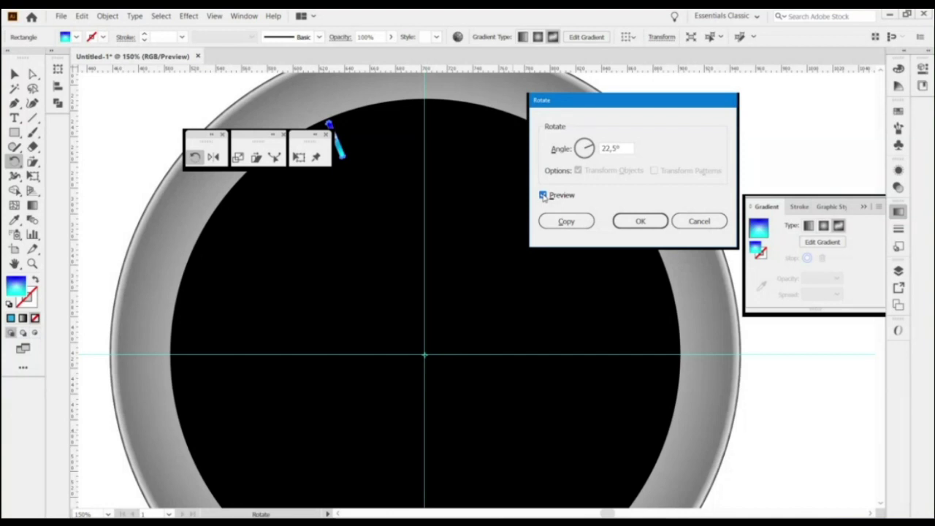
{"action": "left_click", "coordinate": [567, 221]}
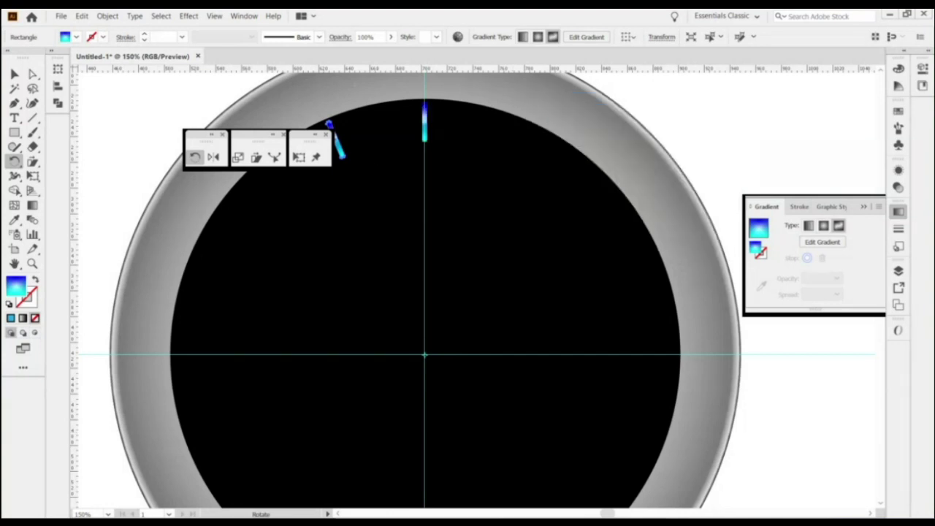
Repeat the rotated copy four more times to continue the ticks down the dial's left side.
{"action": "key", "text": "v"}
{"action": "key", "text": "ctrl+d"}
{"action": "key", "text": "ctrl+d"}
{"action": "key", "text": "ctrl+d"}
{"action": "key", "text": "ctrl+d"}
{"action": "key", "text": "r"}
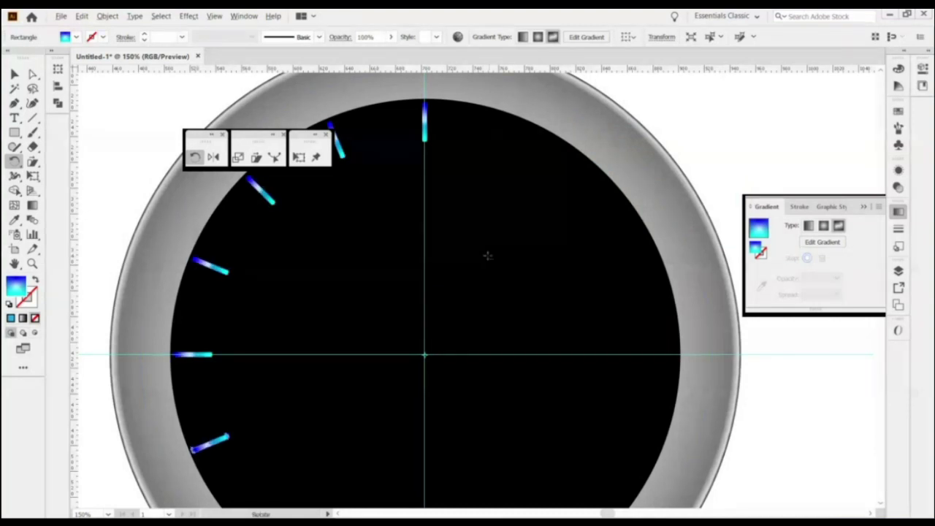
Copy the top centre bar at -22.5° about the guides' intersection and repeat it down the right side to match the left ticks.
{"action": "scroll", "coordinate": [487, 255], "scroll_direction": "down", "scroll_amount": 1}
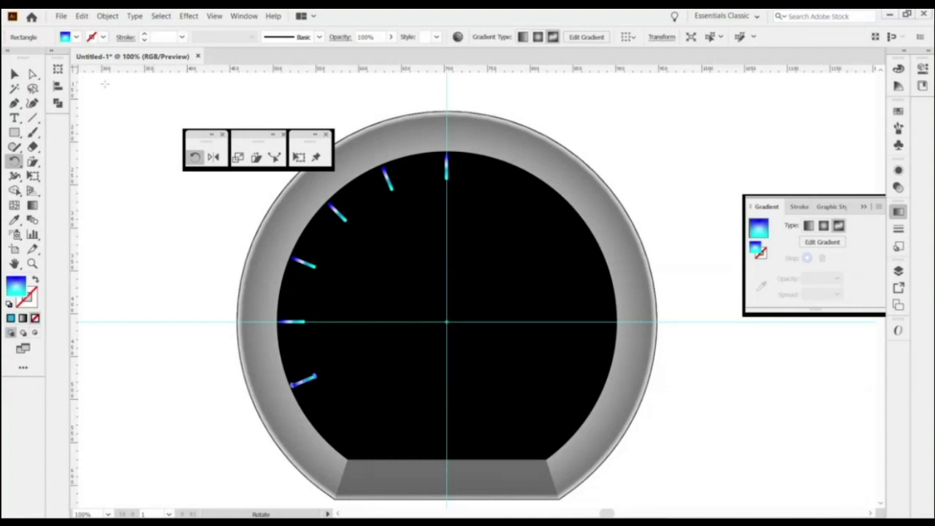
{"action": "left_click", "coordinate": [16, 76]}
{"action": "left_click", "coordinate": [446, 174]}
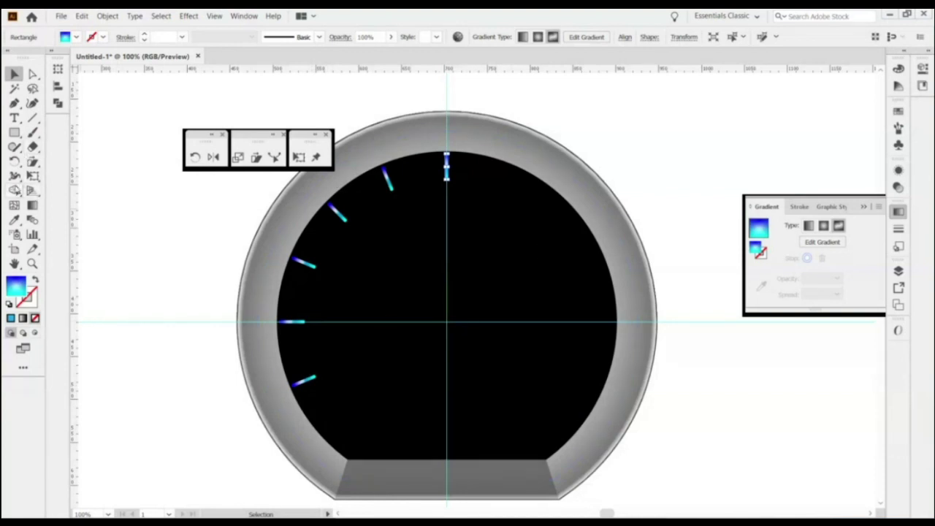
{"action": "left_click", "coordinate": [194, 157]}
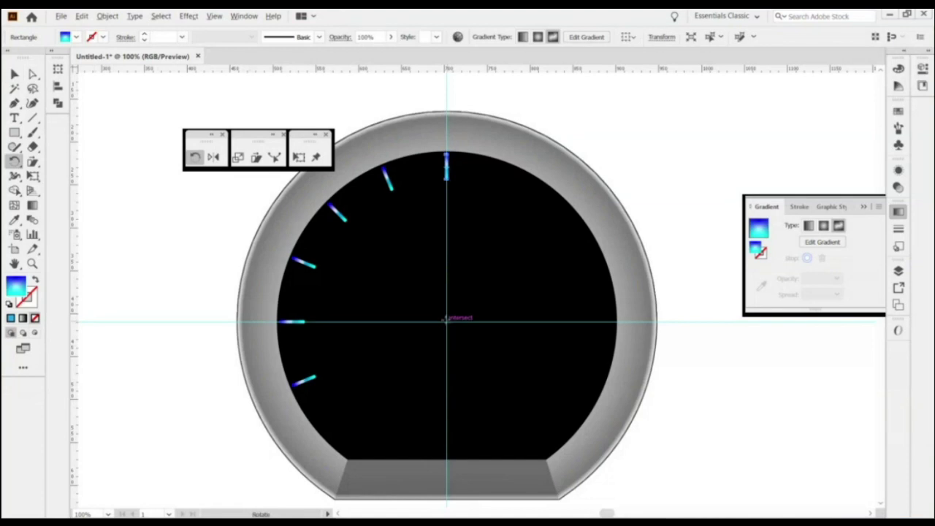
{"action": "left_click", "coordinate": [444, 319], "text": "alt"}
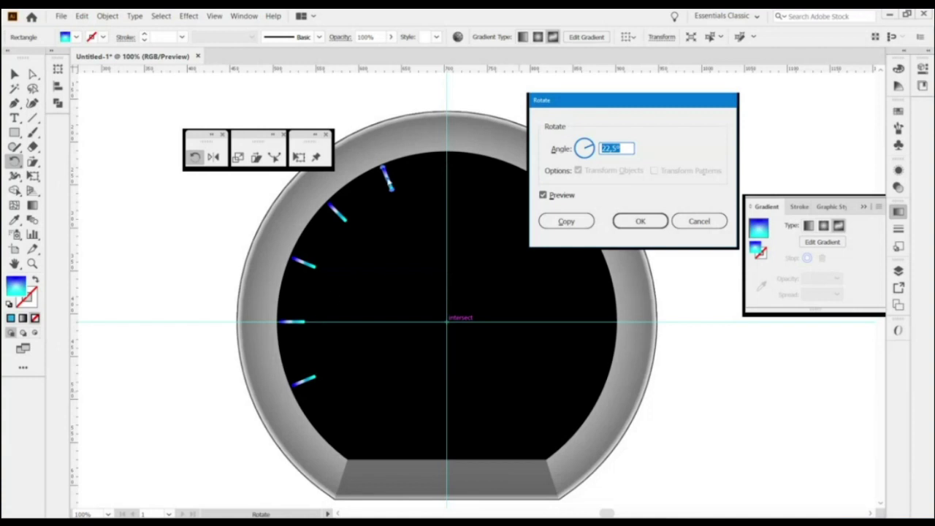
{"action": "left_click", "coordinate": [610, 154]}
{"action": "key", "text": "Home"}
{"action": "type", "text": "-"}
{"action": "key", "text": "alt+c"}
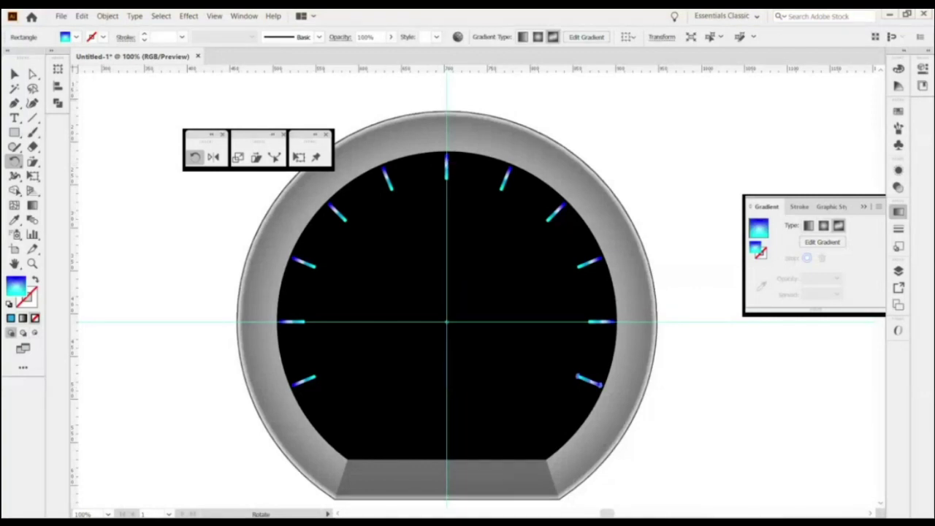
Duplicate the top centre bar in place and shorten the copy from its lower end.
{"action": "left_click", "coordinate": [15, 74]}
{"action": "key", "text": "ctrl+="}
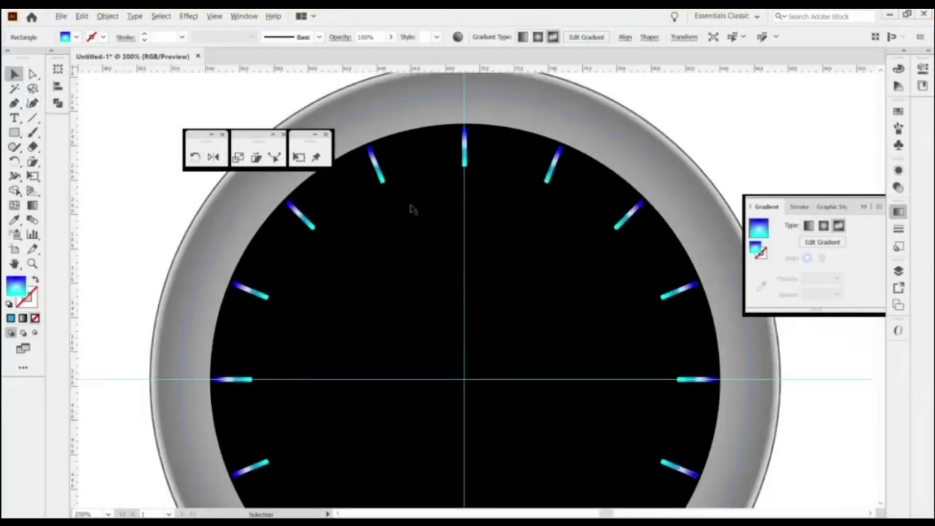
{"action": "scroll", "coordinate": [412, 210], "scroll_direction": "up", "scroll_amount": 4}
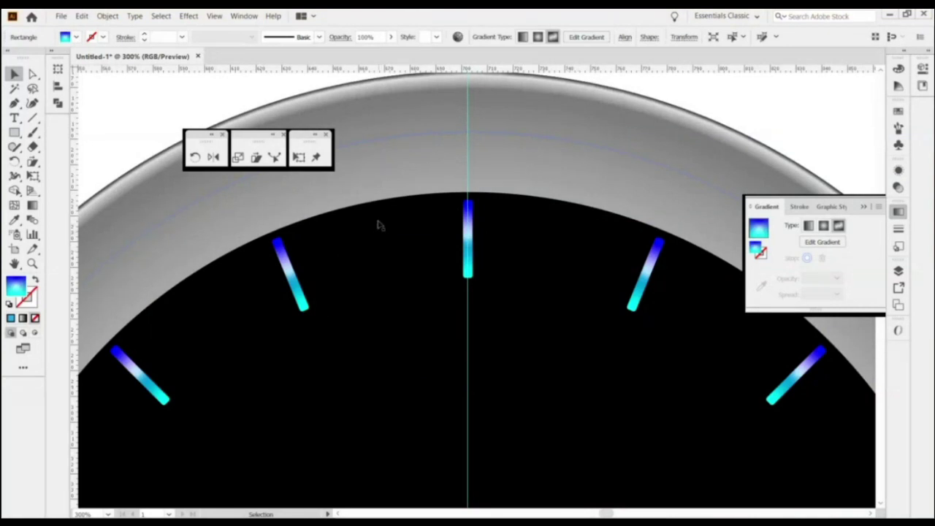
{"action": "scroll", "coordinate": [504, 225], "scroll_direction": "up", "scroll_amount": 2, "text": "alt"}
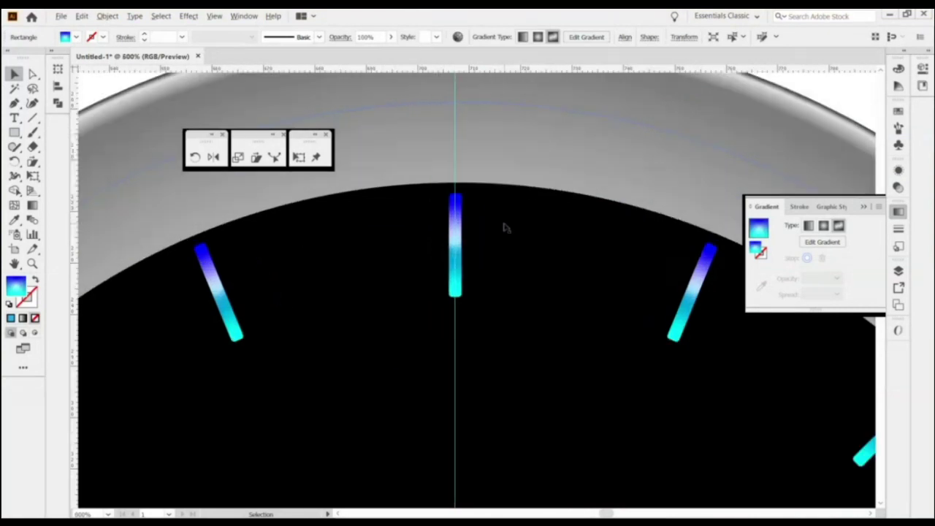
{"action": "left_click", "coordinate": [428, 271]}
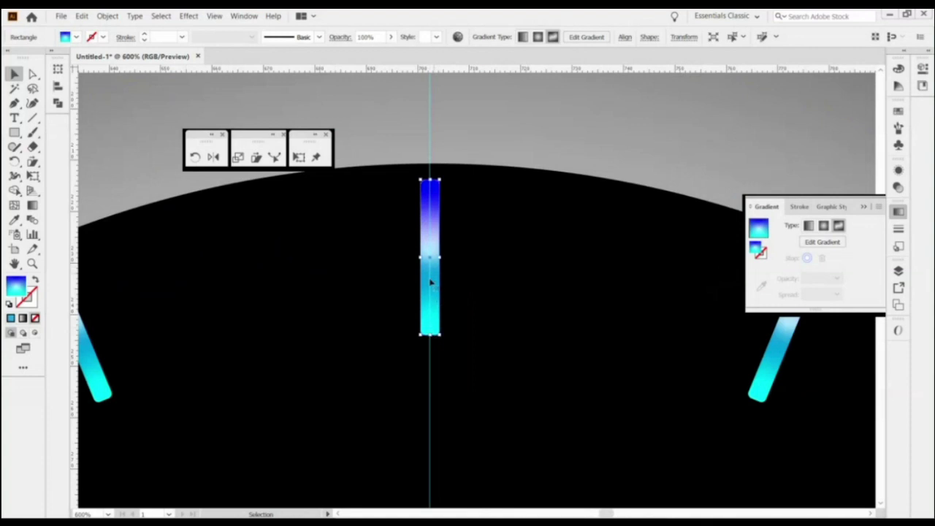
{"action": "mouse_move", "coordinate": [437, 305]}
{"action": "left_mouse_down"}
{"action": "mouse_move", "coordinate": [431, 355]}
{"action": "mouse_move", "coordinate": [430, 313]}
{"action": "left_mouse_up"}
{"action": "mouse_move", "coordinate": [430, 241]}
{"action": "left_mouse_down"}
{"action": "mouse_move", "coordinate": [438, 221]}
{"action": "mouse_move", "coordinate": [459, 263]}
{"action": "left_mouse_up"}
{"action": "scroll", "coordinate": [482, 244], "scroll_direction": "down", "scroll_amount": 3}
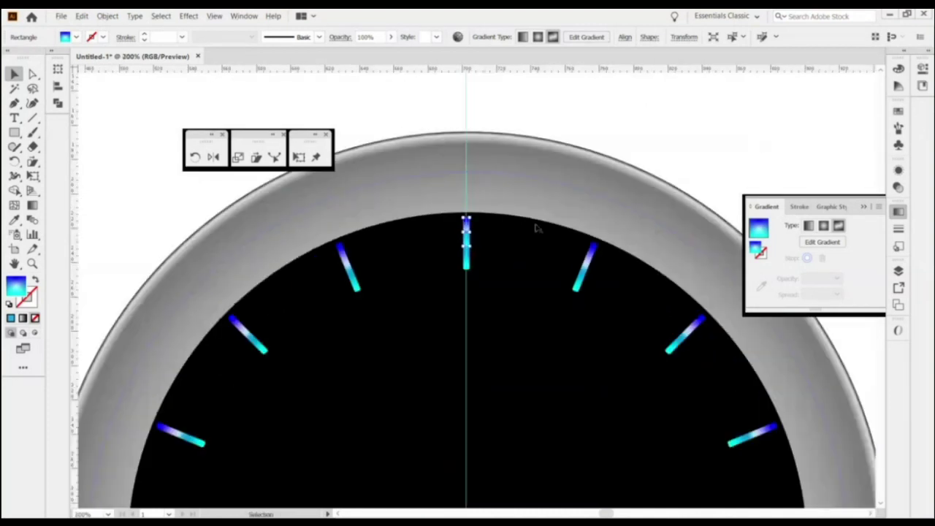
Rotate the shortened bar -11.25° about the guides' intersection, between the first two long ticks on the right.
{"action": "scroll", "coordinate": [526, 366], "scroll_direction": "down", "scroll_amount": 3}
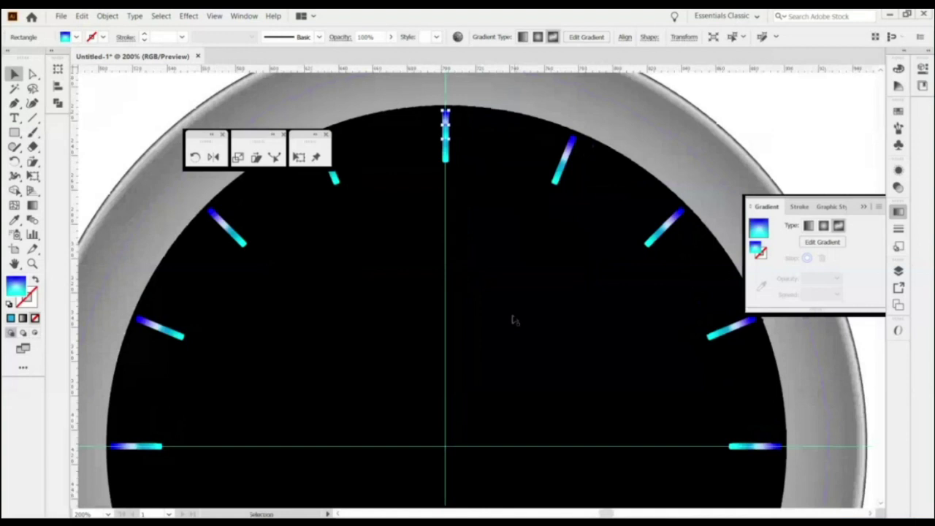
{"action": "scroll", "coordinate": [515, 320], "scroll_direction": "down", "scroll_amount": 1}
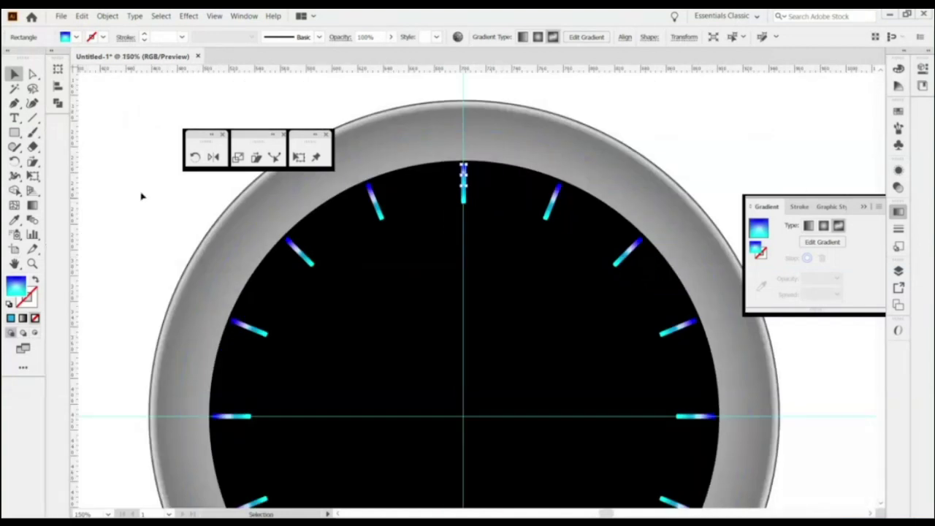
{"action": "left_click", "coordinate": [195, 157]}
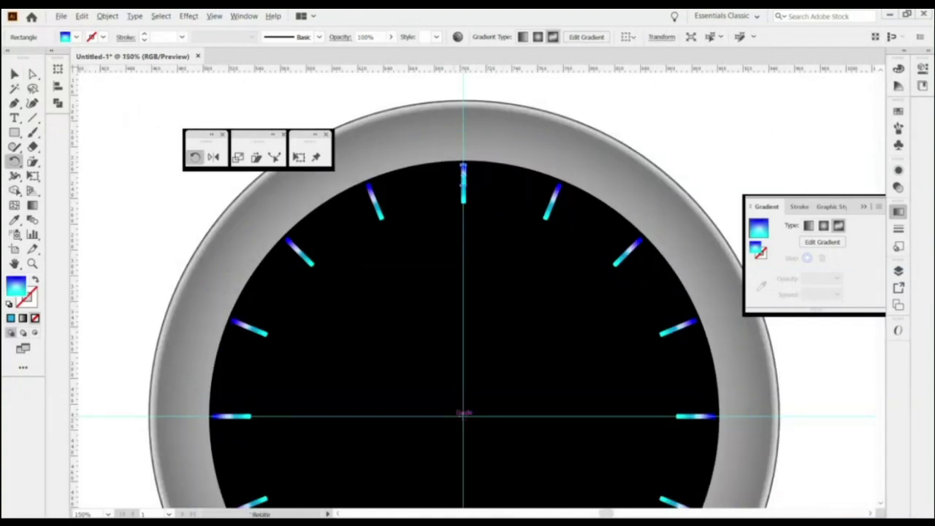
{"action": "left_click", "coordinate": [464, 415], "text": "alt"}
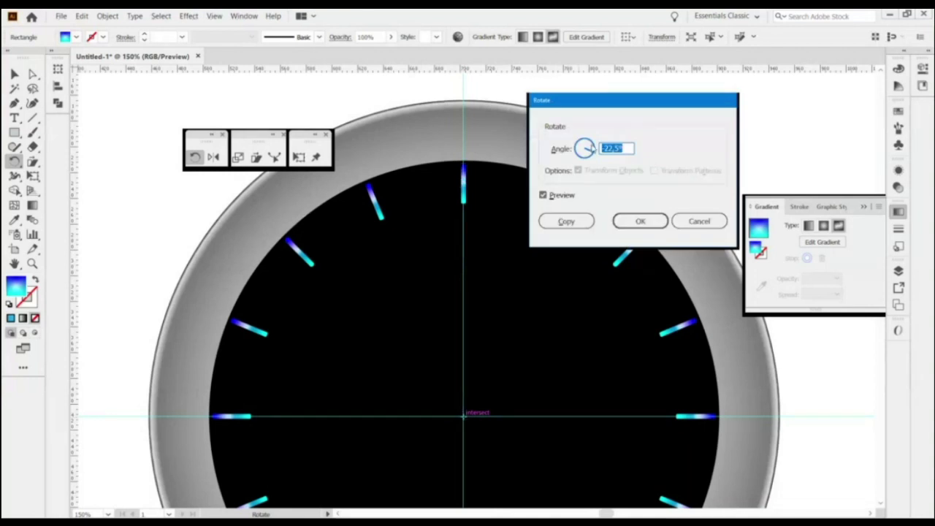
{"action": "left_click", "coordinate": [611, 146]}
{"action": "left_click", "coordinate": [640, 221]}
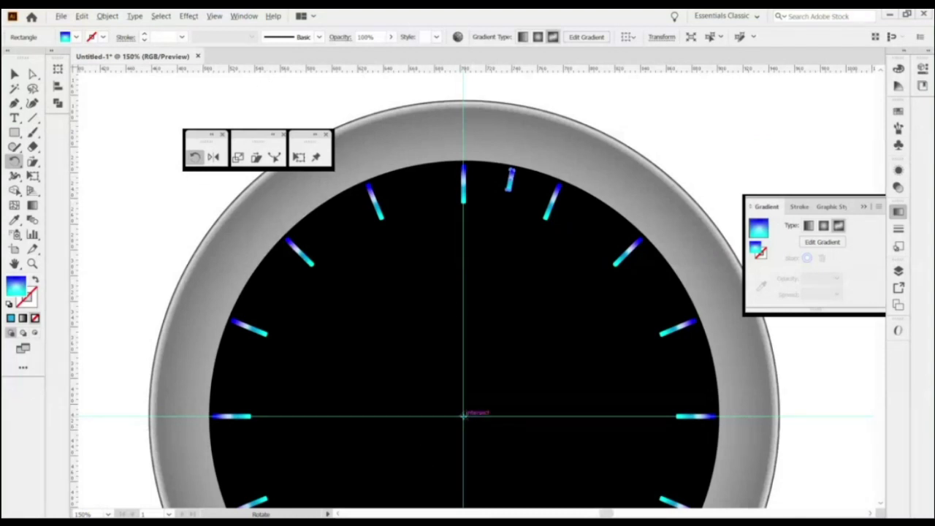
Copy the short bar at -11.25*2 (-22.5°) about the guides' intersection and repeat it three more times down the right side.
{"action": "left_click", "coordinate": [494, 439], "text": "alt"}
{"action": "left_click", "coordinate": [625, 148]}
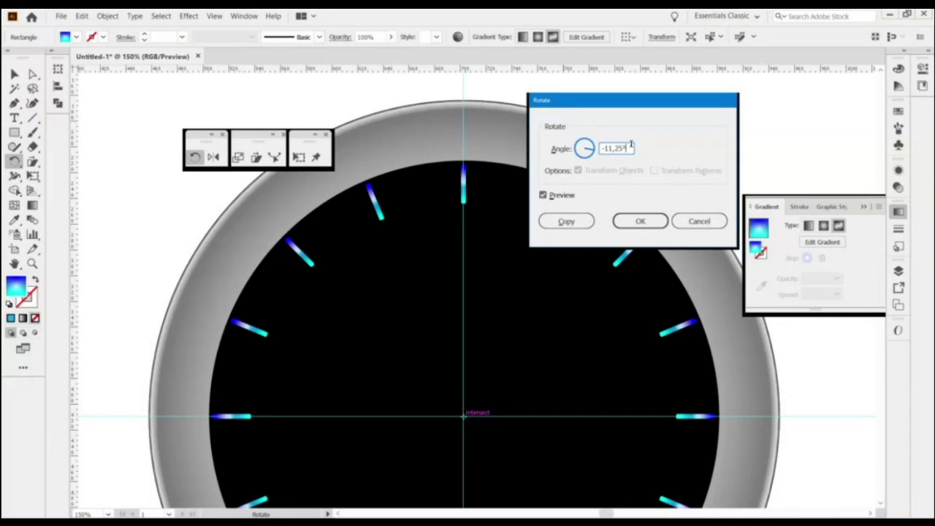
{"action": "type", "text": "*2"}
{"action": "left_click", "coordinate": [581, 222]}
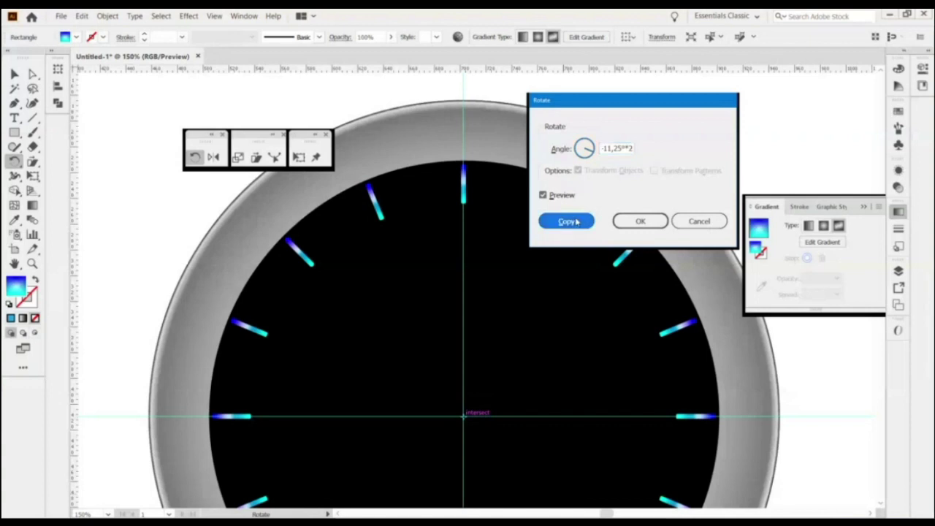
{"action": "key", "text": "ctrl+d"}
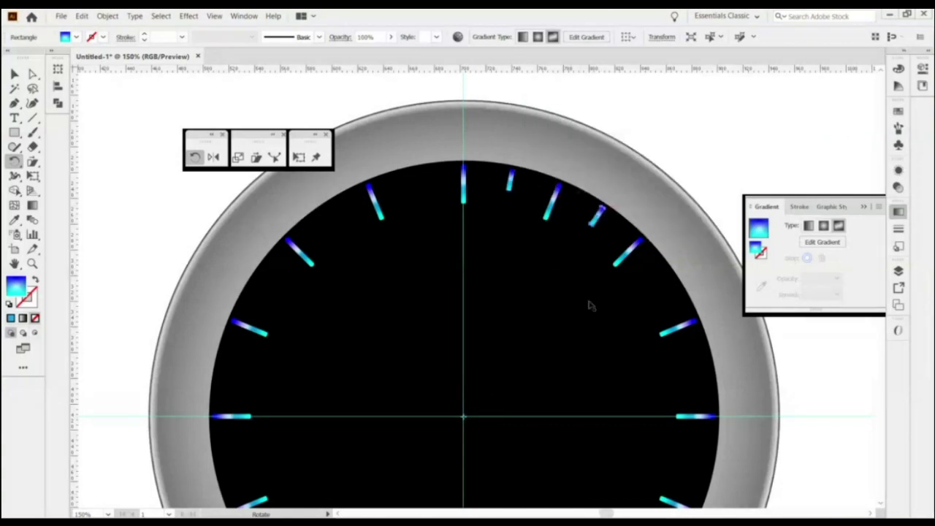
{"action": "key", "text": "ctrl+d"}
{"action": "key", "text": "ctrl+d"}
{"action": "key", "text": "ctrl+d"}
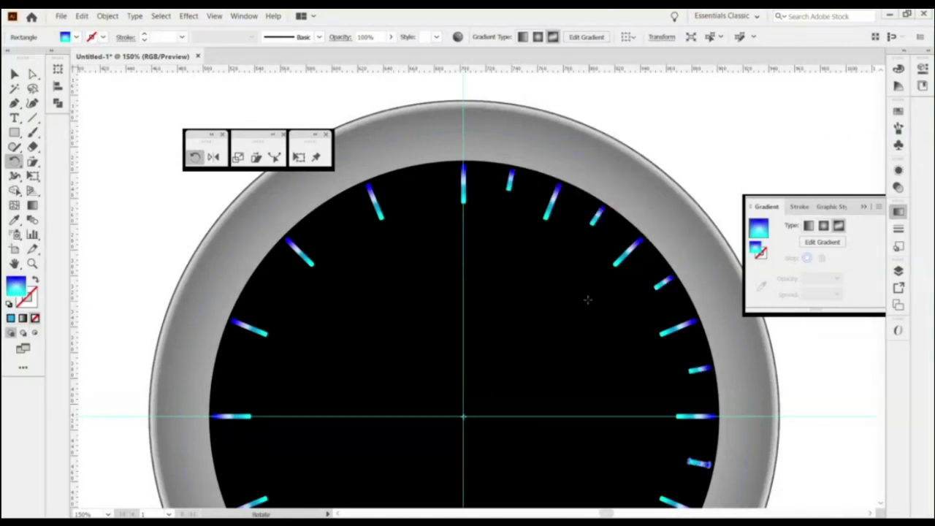
{"action": "key", "text": "v"}
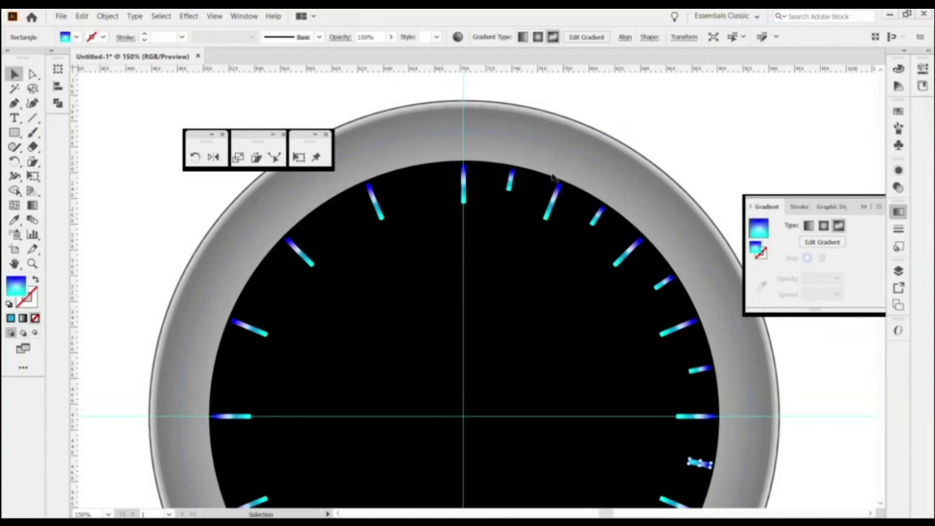
Make a copy of the short tick just right of the top bar, rotated 22.5° about the guides' intersection.
{"action": "left_click", "coordinate": [510, 182]}
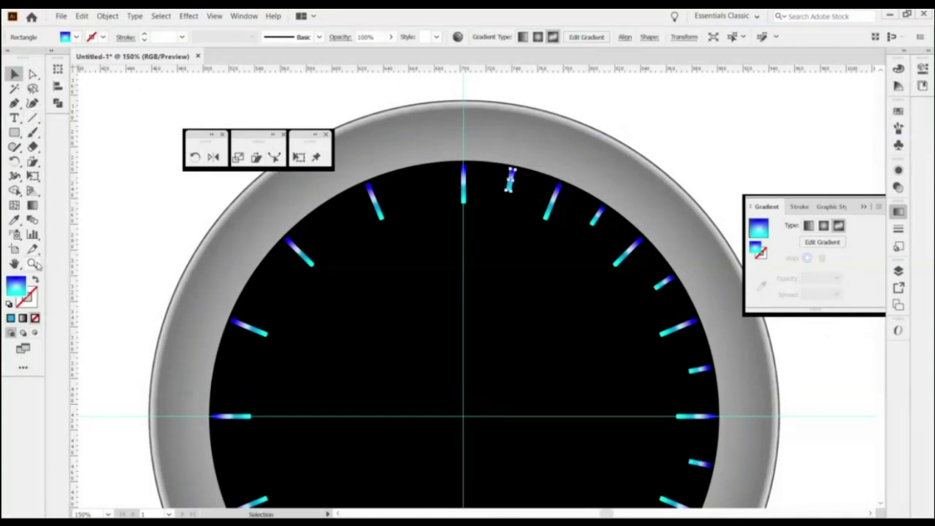
{"action": "key", "text": "r"}
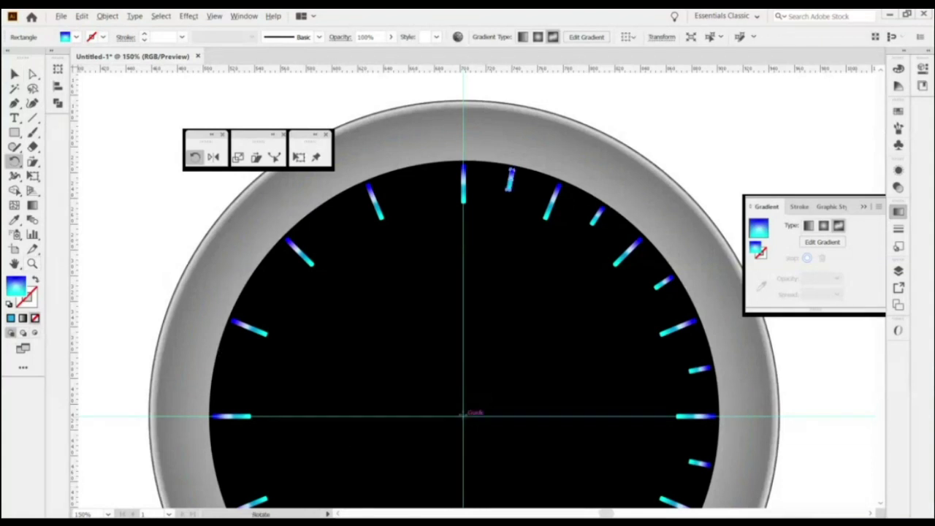
{"action": "left_click", "coordinate": [464, 417], "text": "alt"}
{"action": "key", "text": "Home"}
{"action": "key", "text": "Delete"}
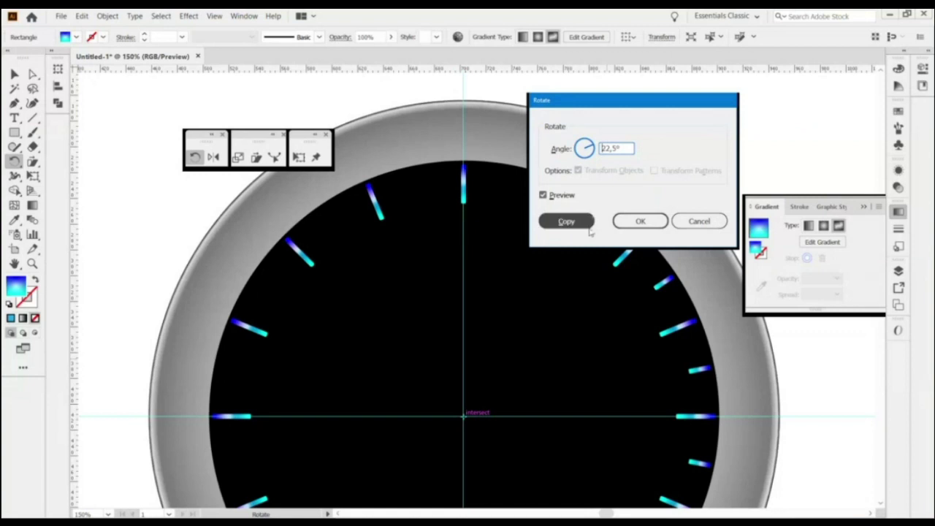
{"action": "left_click", "coordinate": [574, 225]}
Repeat the short tick copy four more times between the long ticks down the dial's left side.
{"action": "scroll", "coordinate": [593, 310], "scroll_direction": "down", "scroll_amount": 3}
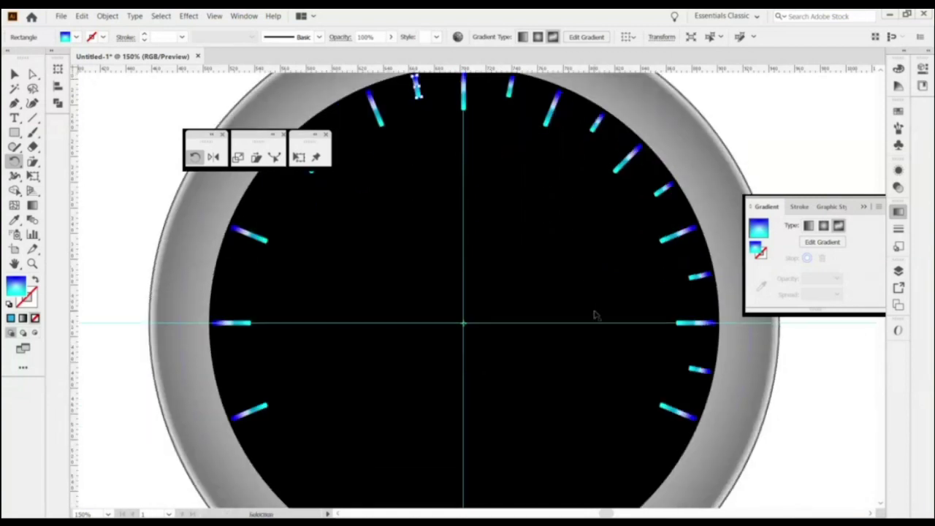
{"action": "key", "text": "ctrl+d"}
{"action": "key", "text": "ctrl+d"}
{"action": "key", "text": "ctrl+d"}
{"action": "key", "text": "ctrl+d"}
{"action": "key", "text": "r"}
{"action": "left_click", "coordinate": [14, 74]}
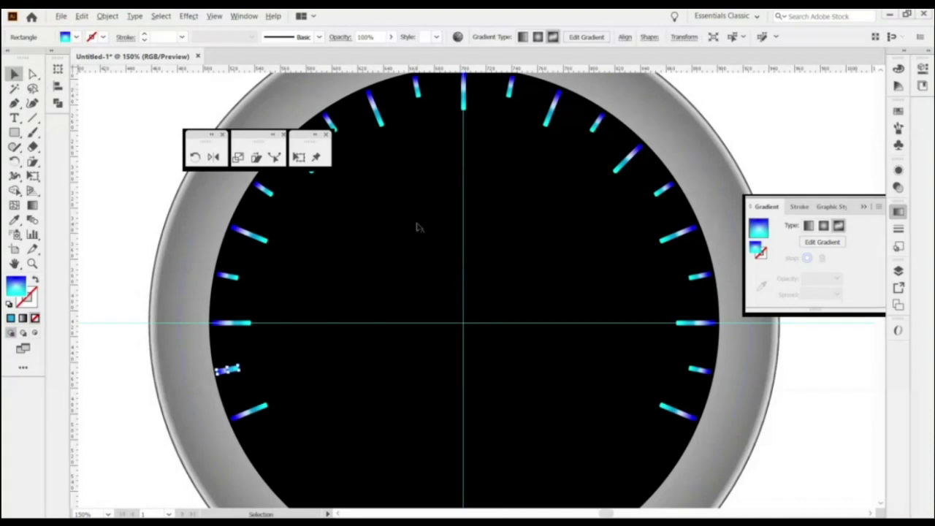
Draw a circle about 174 px in diameter centred on the guides' intersection.
{"action": "scroll", "coordinate": [418, 223], "scroll_direction": "down", "scroll_amount": 2}
{"action": "scroll", "coordinate": [444, 252], "scroll_direction": "up", "scroll_amount": 2}
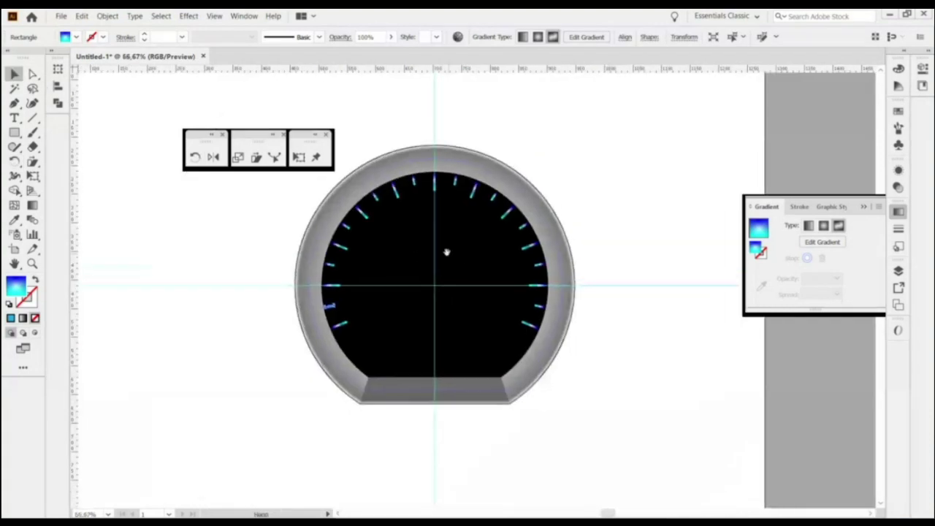
{"action": "scroll", "coordinate": [453, 258], "scroll_direction": "up", "scroll_amount": 1}
{"action": "left_click_drag", "start_coordinate": [553, 219], "coordinate": [385, 272]}
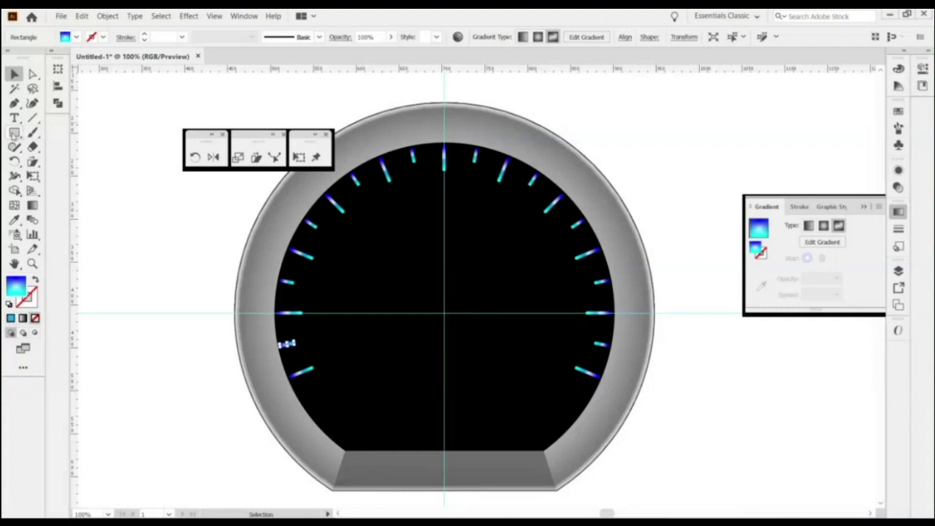
{"action": "key", "text": "l"}
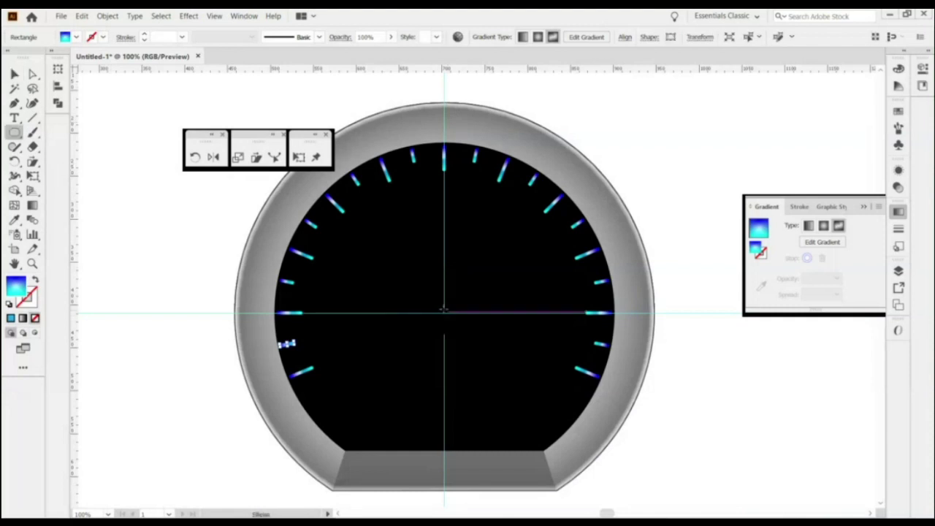
{"action": "left_click_drag", "start_coordinate": [445, 311], "coordinate": [520, 369]}
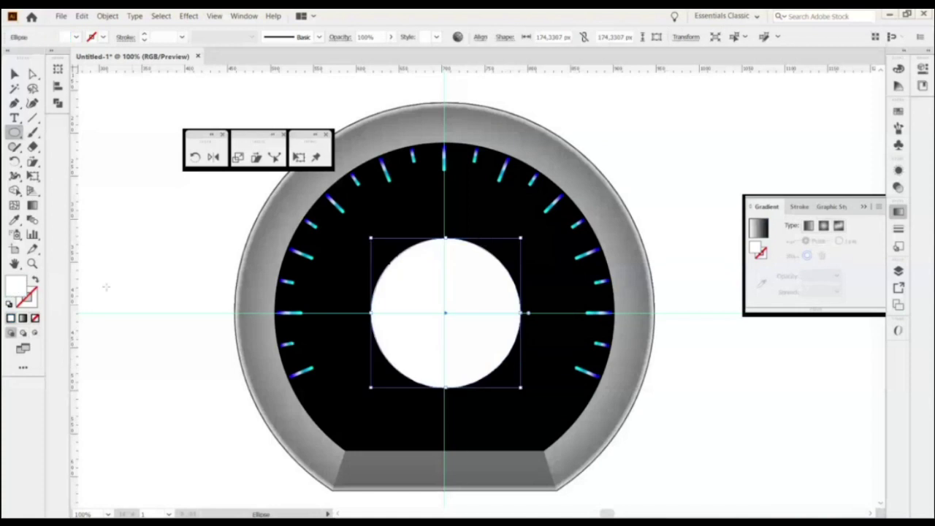
Nudge the white circle so its centre sits exactly on the guides' intersection, keeping its white fill.
{"action": "left_click", "coordinate": [34, 318]}
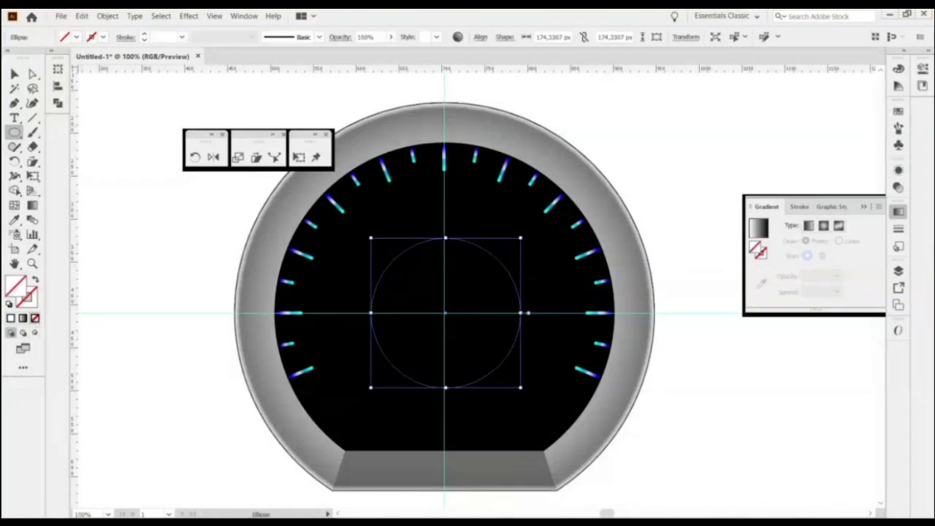
{"action": "key", "text": "v"}
{"action": "left_click_drag", "start_coordinate": [482, 267], "coordinate": [467, 286]}
{"action": "key", "text": "ctrl+z"}
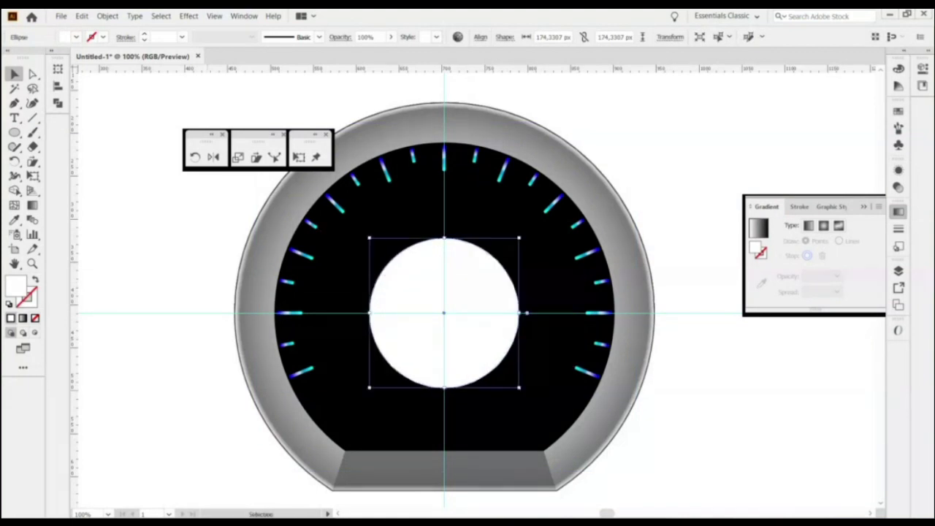
Fill the central circle with black.
{"action": "left_click", "coordinate": [898, 68]}
{"action": "left_click", "coordinate": [861, 261]}
{"action": "left_click_drag", "start_coordinate": [861, 260], "coordinate": [873, 302]}
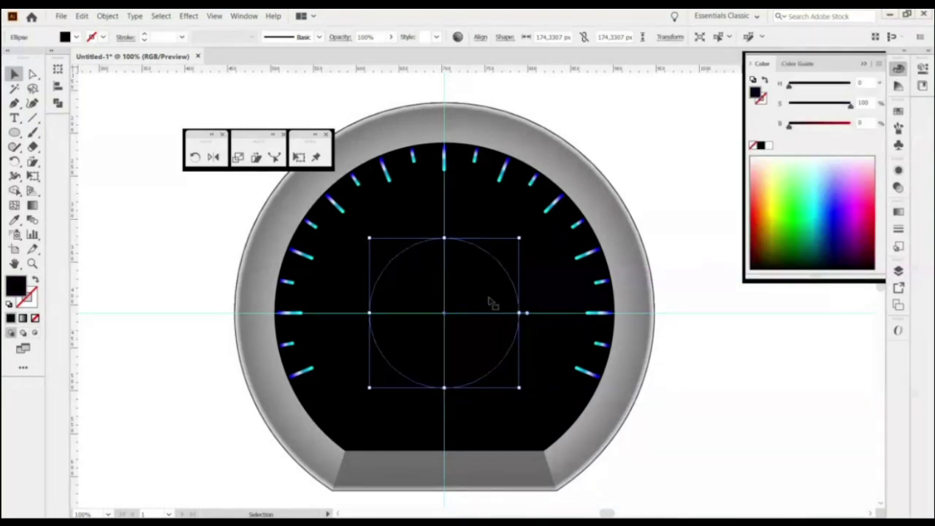
Fill the central circle with the saved blue-to-black gradient swatch and make the gradient radial.
{"action": "left_click", "coordinate": [899, 212]}
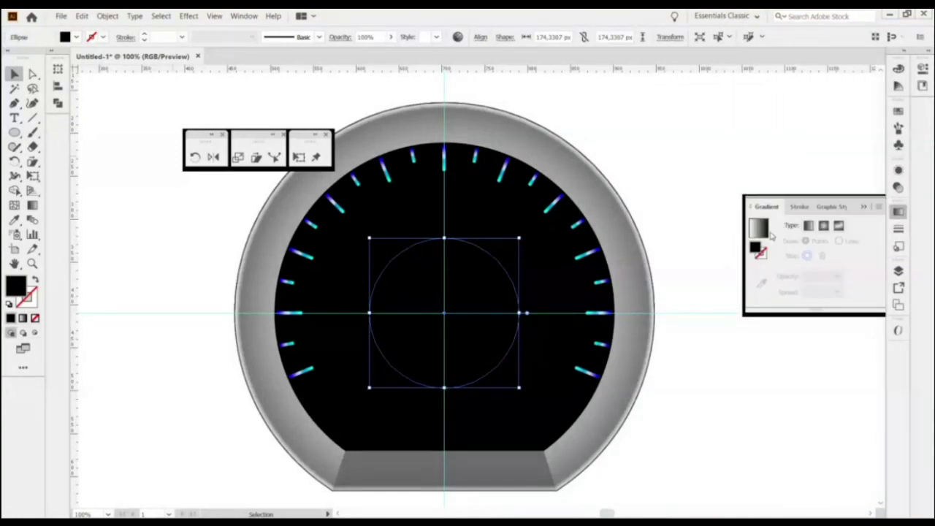
{"action": "left_click", "coordinate": [759, 230]}
{"action": "left_click", "coordinate": [771, 229]}
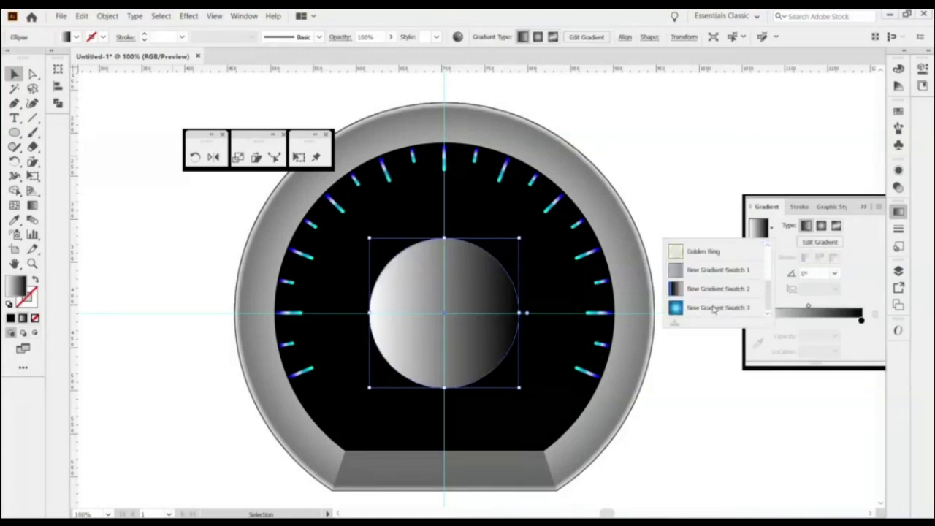
{"action": "left_click", "coordinate": [714, 308]}
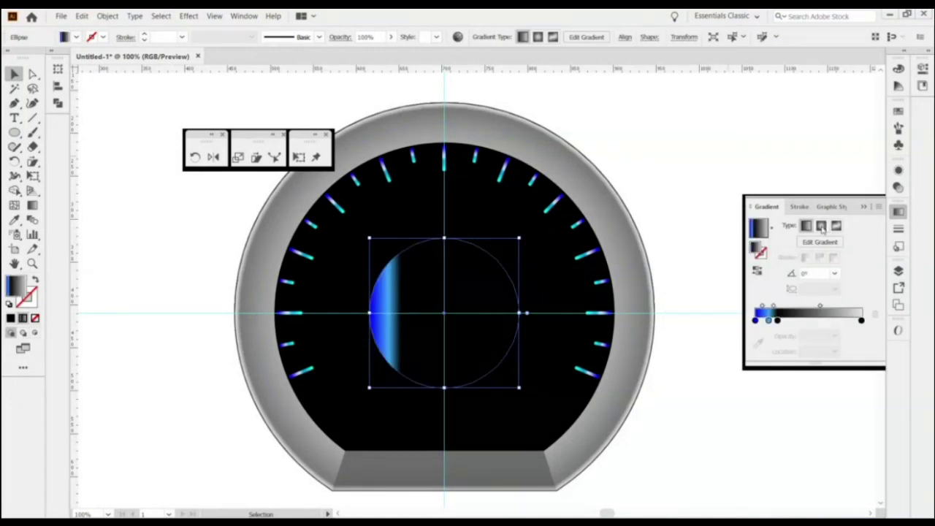
{"action": "left_click", "coordinate": [821, 227]}
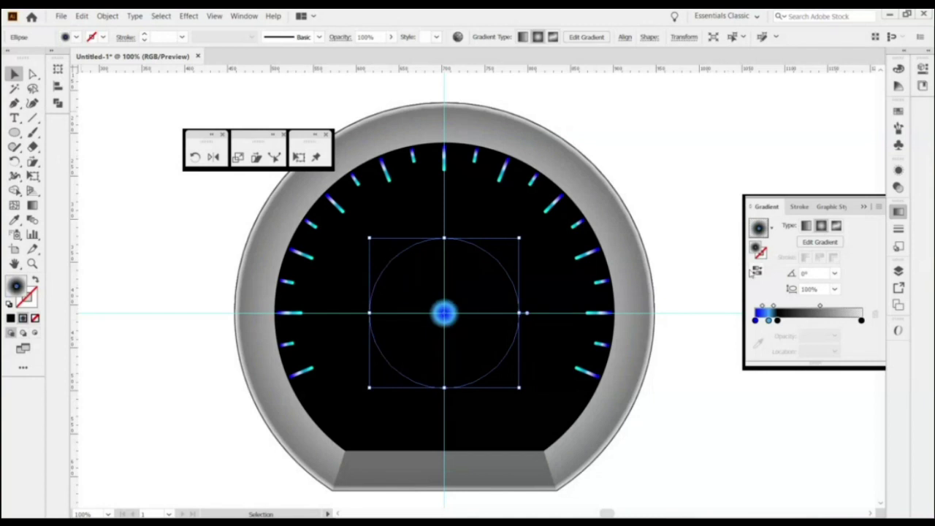
Reverse the circle's gradient and move the light blue and black stops outward, black to about 95%, for a thin blue rim.
{"action": "left_click", "coordinate": [757, 272]}
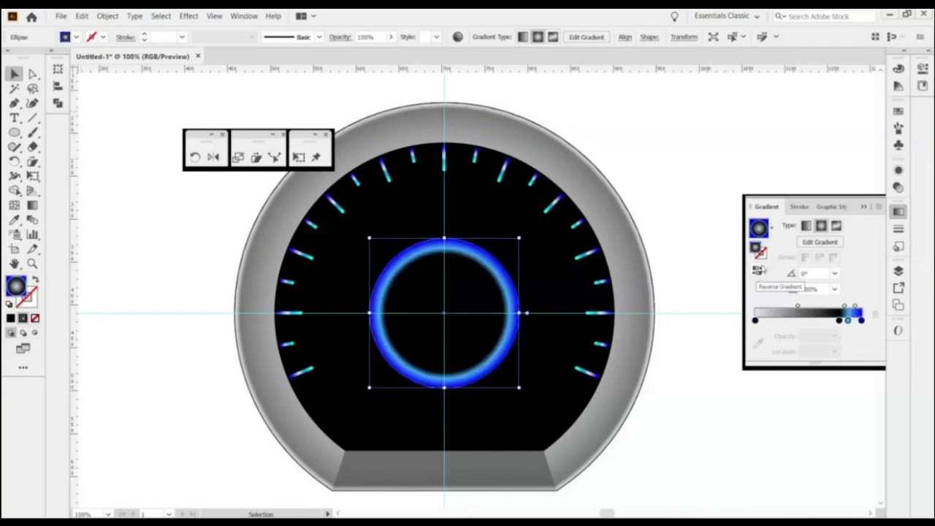
{"action": "left_click", "coordinate": [758, 271]}
{"action": "left_click", "coordinate": [758, 271]}
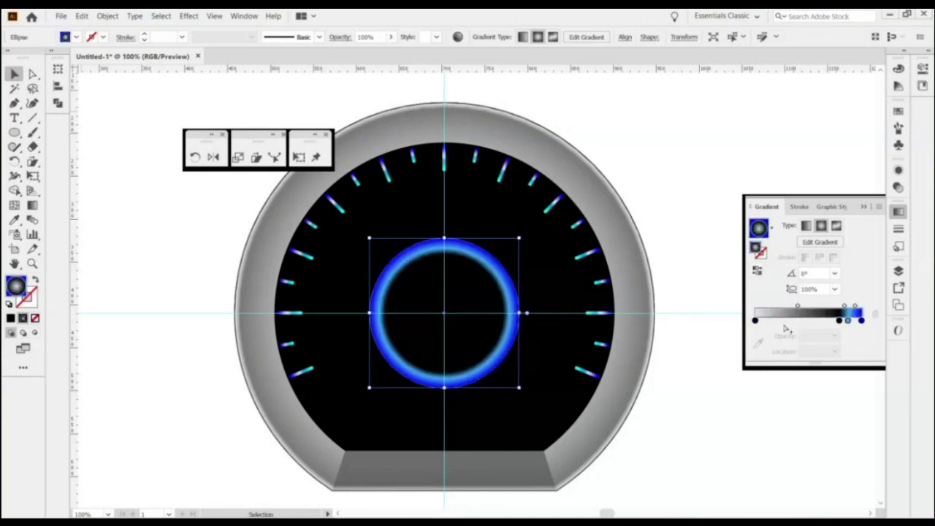
{"action": "left_click_drag", "start_coordinate": [849, 320], "coordinate": [857, 324]}
{"action": "left_click", "coordinate": [840, 321]}
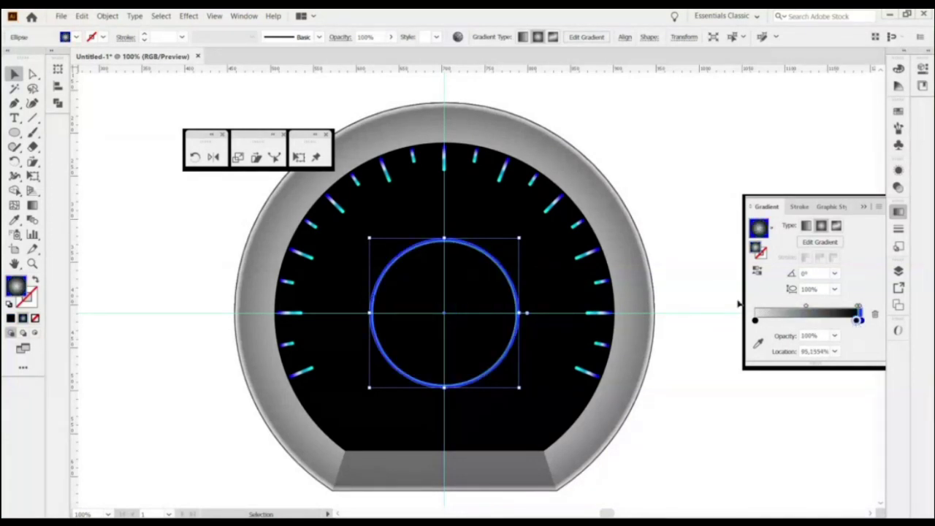
Add a cyan Outer Glow to the central circle in Screen mode with 75% opacity and 5 px blur.
{"action": "left_click", "coordinate": [160, 15]}
{"action": "mouse_move", "coordinate": [189, 15]}
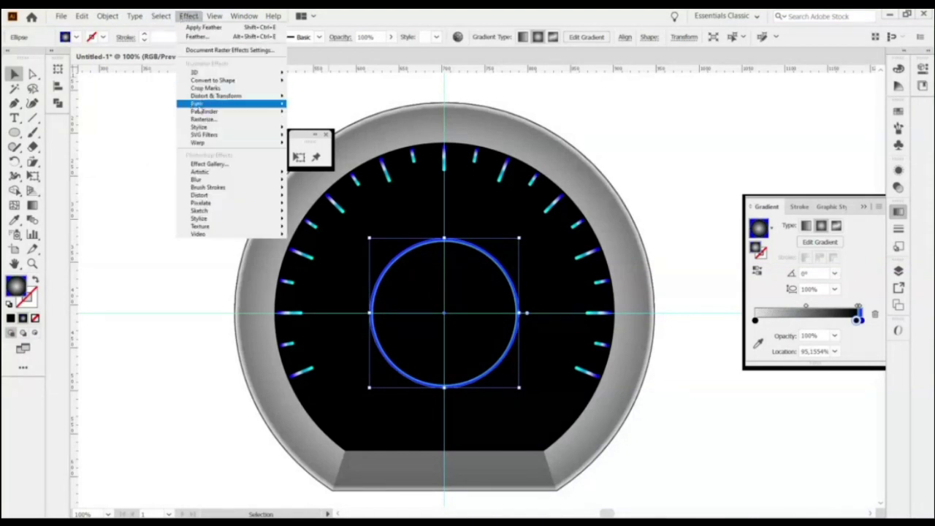
{"action": "mouse_move", "coordinate": [243, 127]}
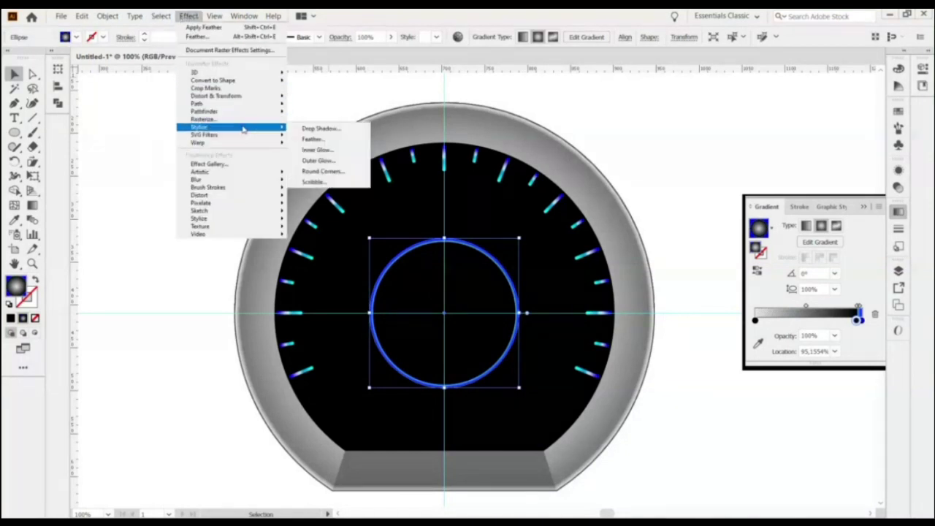
{"action": "left_click", "coordinate": [319, 160]}
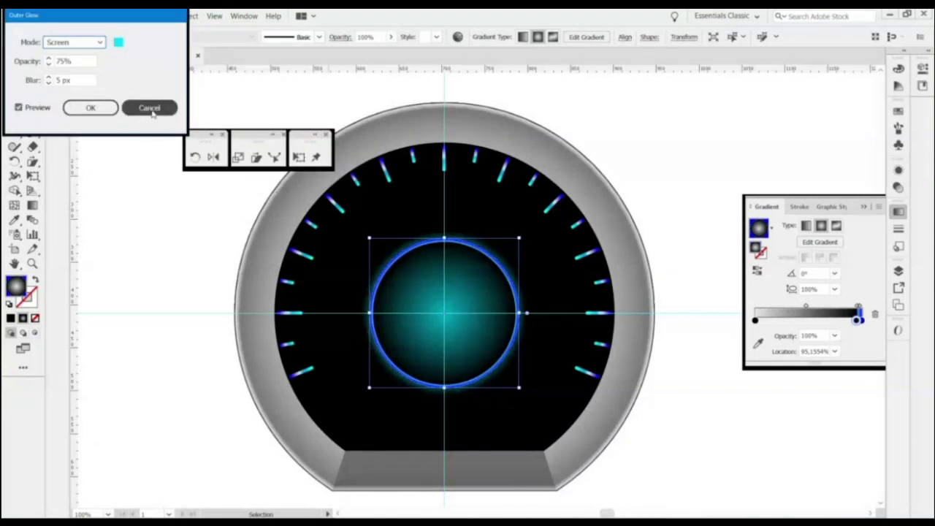
{"action": "left_click", "coordinate": [90, 107]}
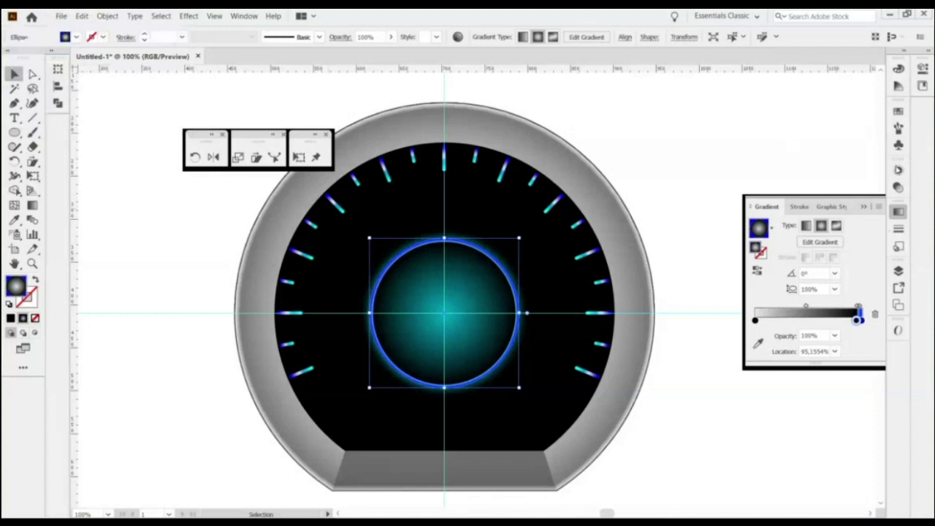
Add a black stop at about 3.6% to the circle's gradient and set its opacity to 100%.
{"action": "left_click", "coordinate": [897, 68]}
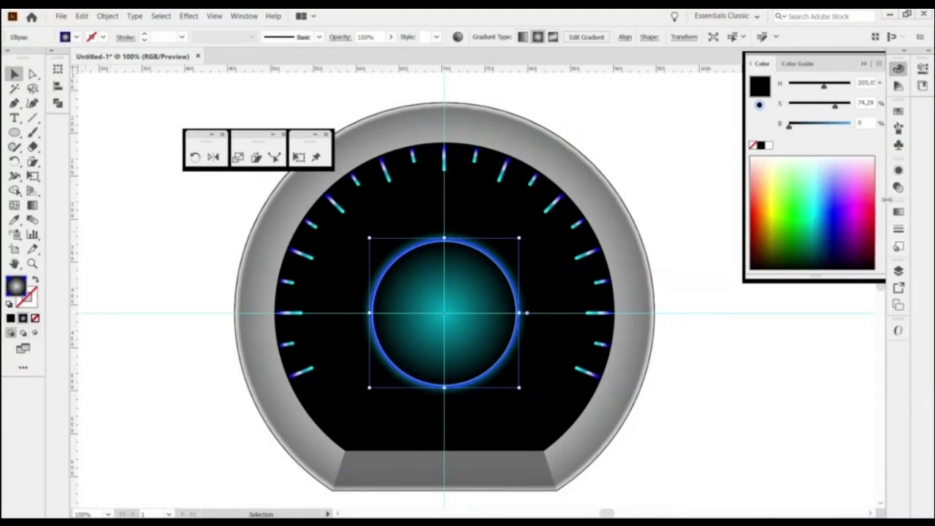
{"action": "left_click", "coordinate": [901, 173]}
{"action": "left_click", "coordinate": [902, 172]}
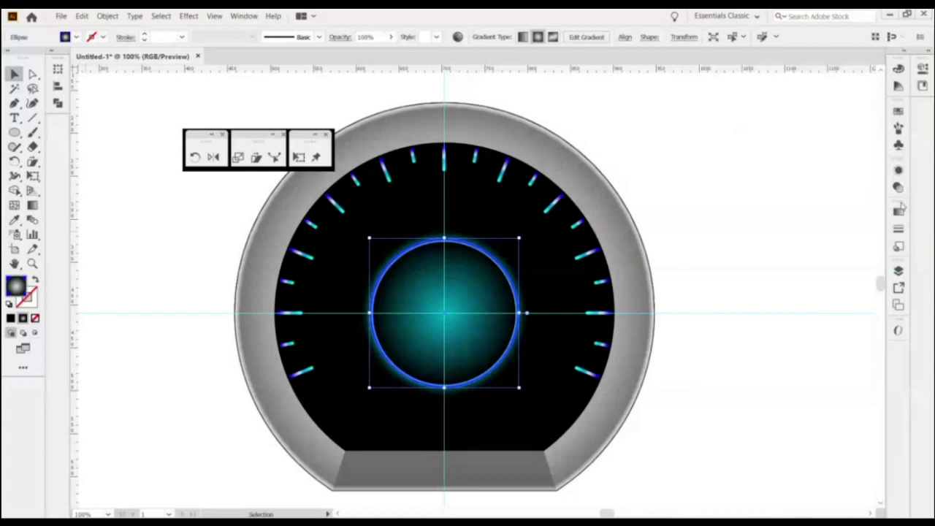
{"action": "left_click", "coordinate": [899, 212]}
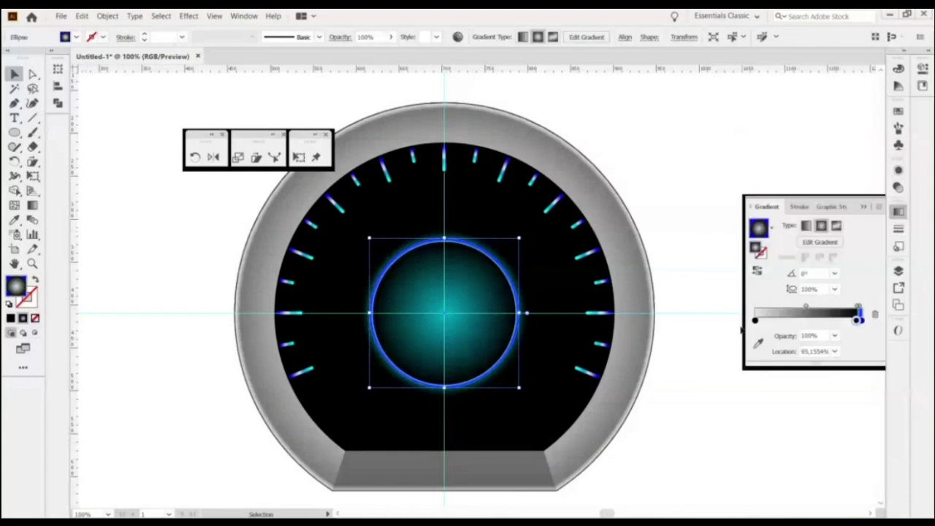
{"action": "double_click", "coordinate": [758, 322]}
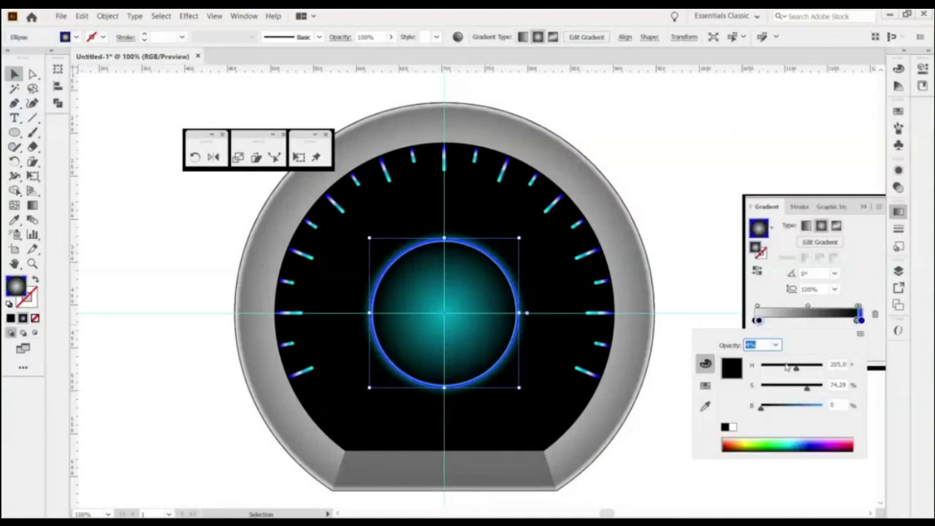
{"action": "left_click", "coordinate": [777, 365]}
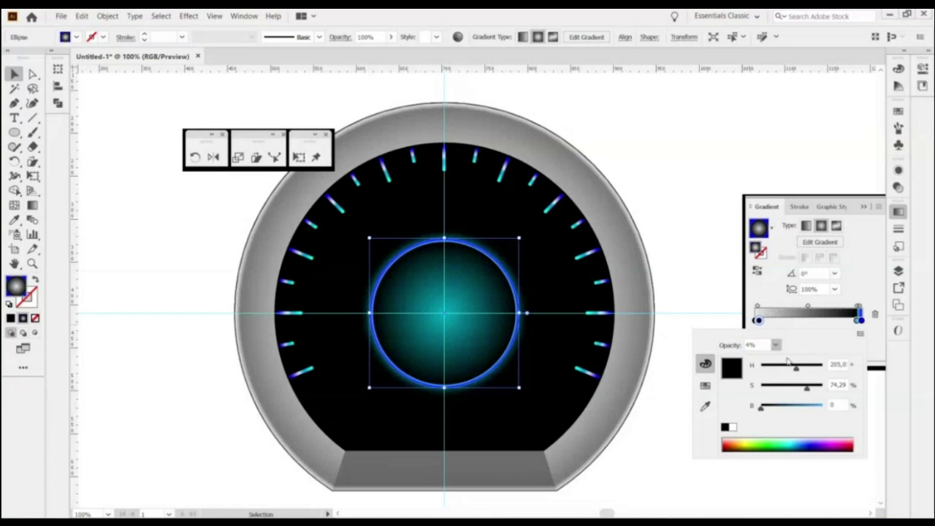
{"action": "type", "text": "100"}
{"action": "key", "text": "Return"}
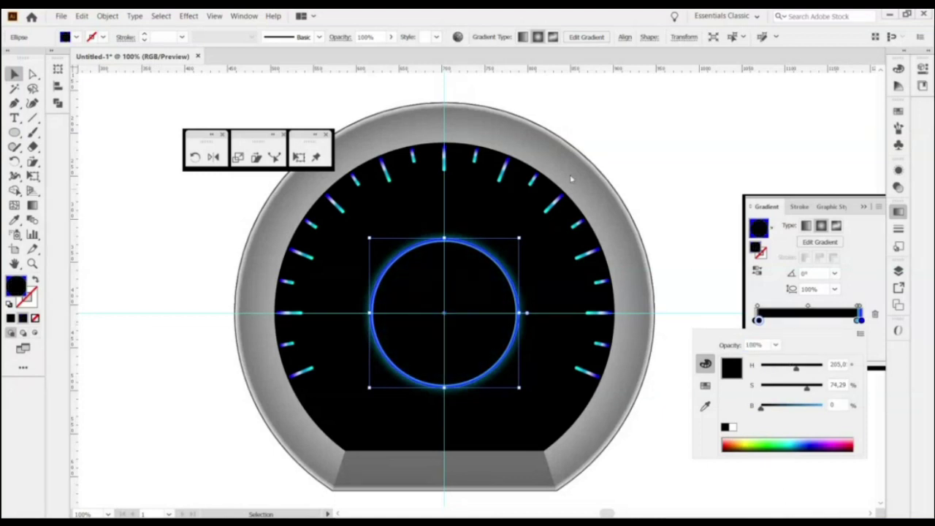
{"action": "left_click", "coordinate": [713, 242]}
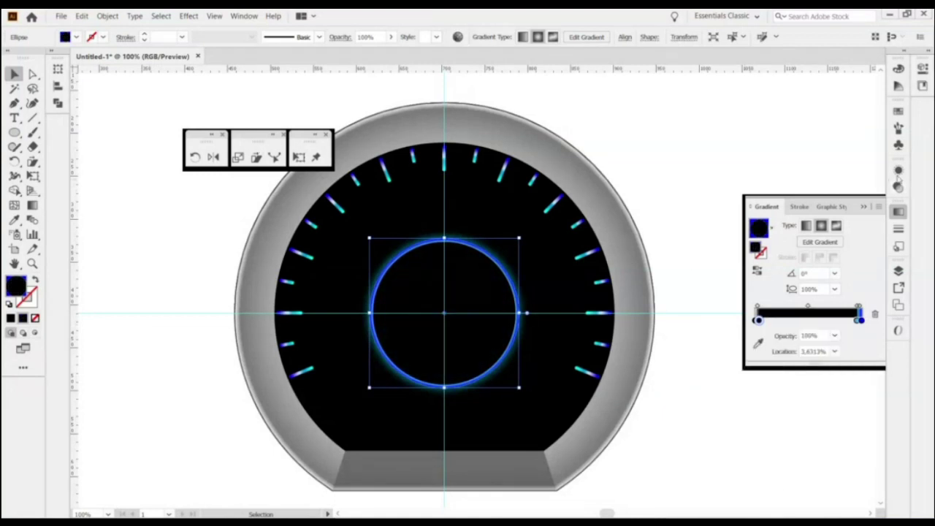
Raise the circle's Outer Glow to 77% opacity with a larger blur and deselect the circle.
{"action": "left_click", "coordinate": [898, 171]}
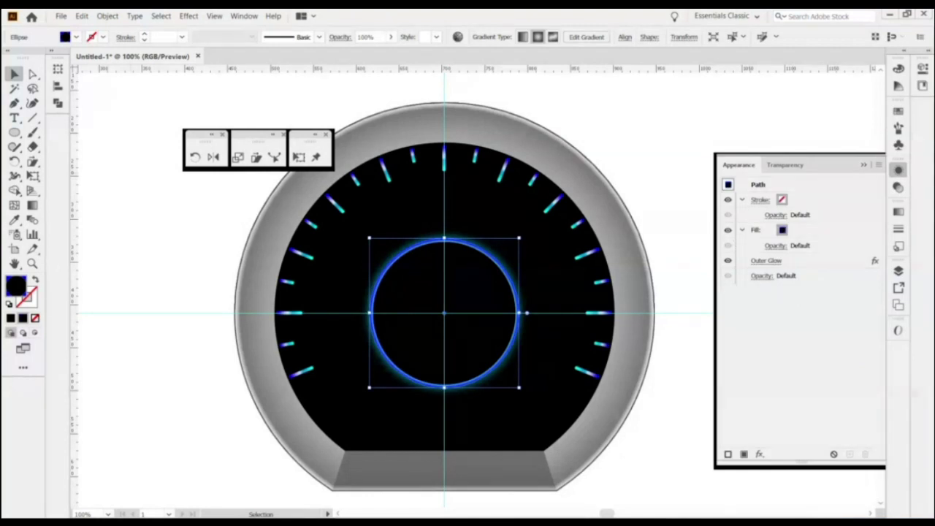
{"action": "left_click", "coordinate": [766, 261]}
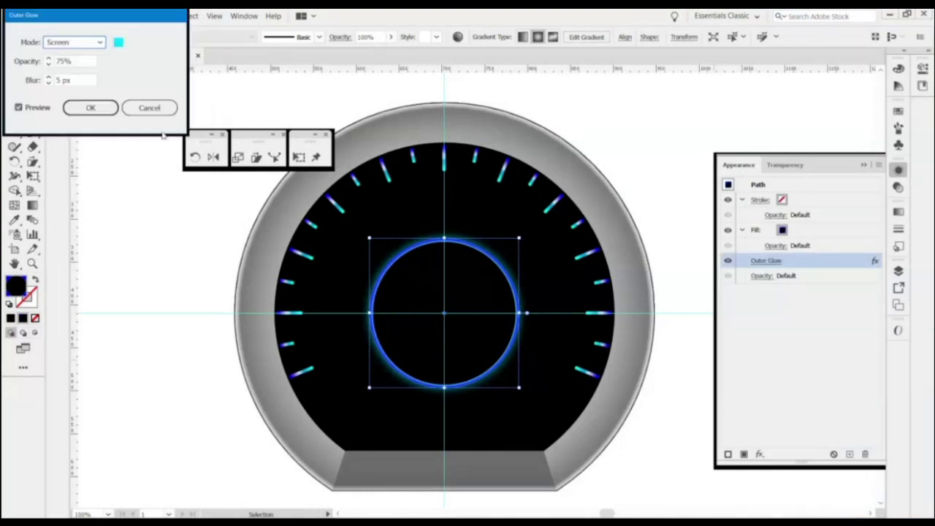
{"action": "left_click", "coordinate": [49, 59]}
{"action": "left_click", "coordinate": [48, 59]}
{"action": "left_click", "coordinate": [49, 78]}
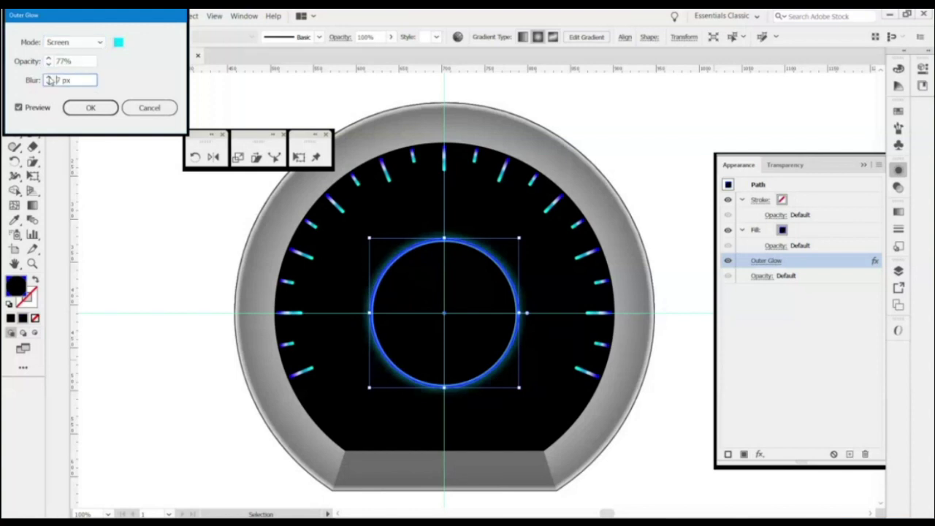
{"action": "left_click", "coordinate": [48, 78]}
{"action": "left_click", "coordinate": [90, 107]}
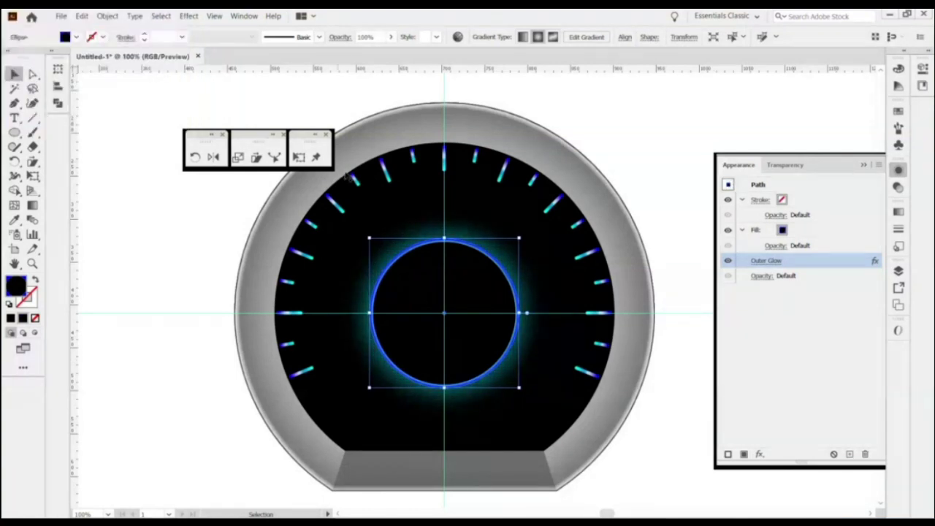
{"action": "left_click", "coordinate": [133, 378]}
Draw a solid black rectangle about 230 × 95 px on top of the grey base, covering the lower part of the circle.
{"action": "left_click_drag", "start_coordinate": [278, 402], "coordinate": [311, 334]}
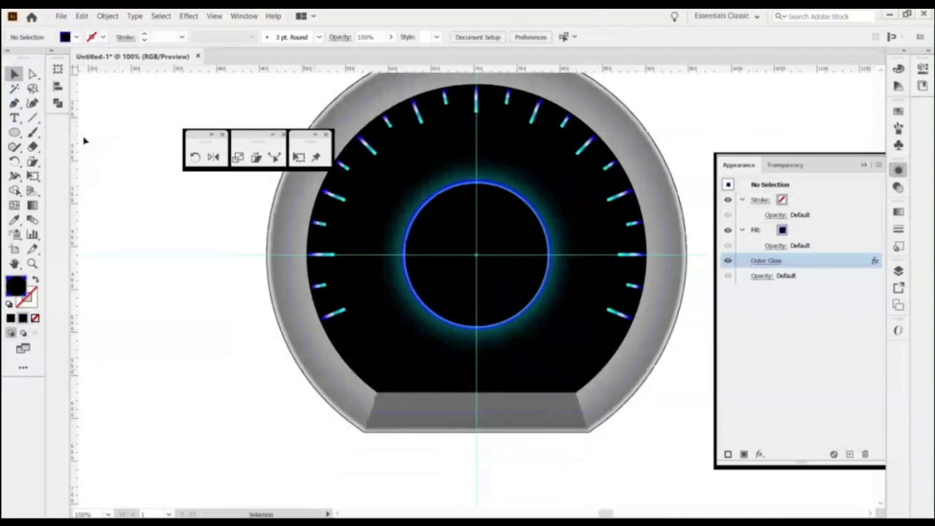
{"action": "key", "text": "m"}
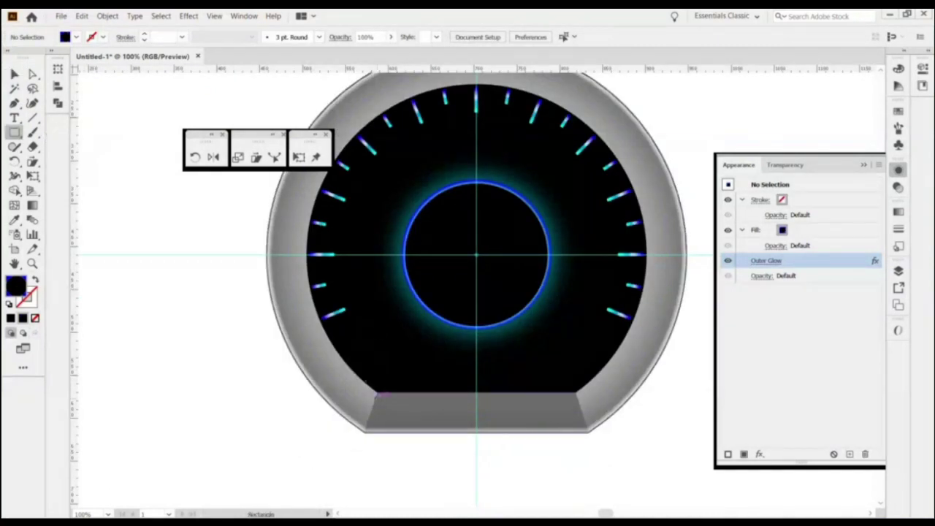
{"action": "left_click_drag", "start_coordinate": [377, 390], "coordinate": [575, 312]}
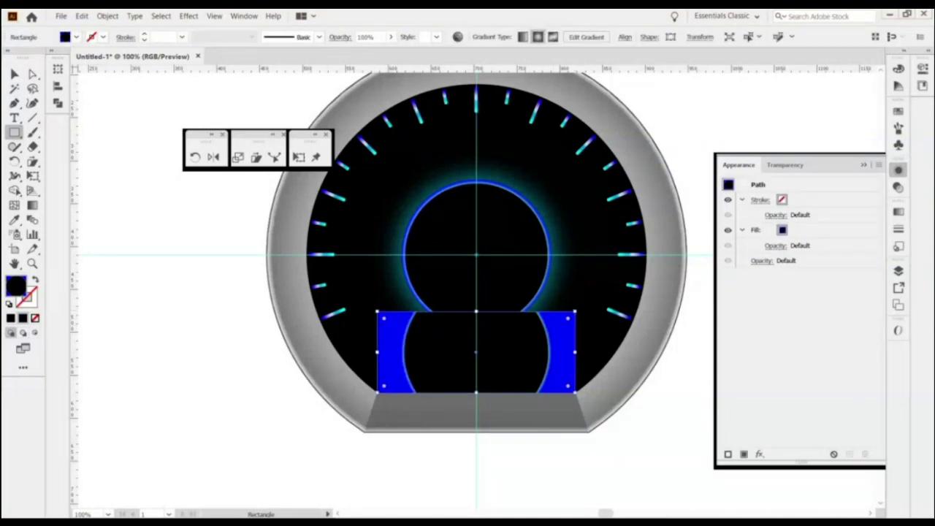
{"action": "left_click", "coordinate": [11, 319]}
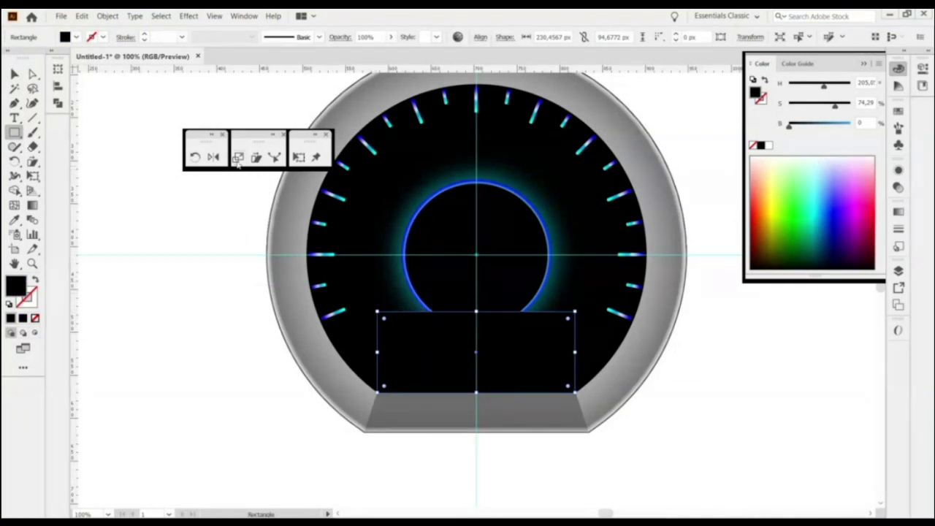
Perspective-distort the black rectangle into a trapezoid whose narrowed upper corners meet the circle's blue rim.
{"action": "left_click", "coordinate": [298, 159]}
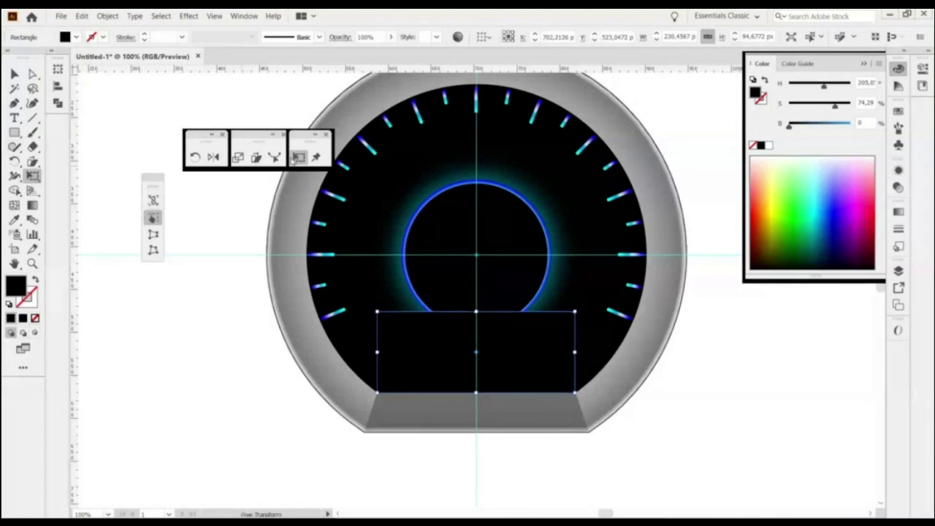
{"action": "left_click", "coordinate": [153, 234]}
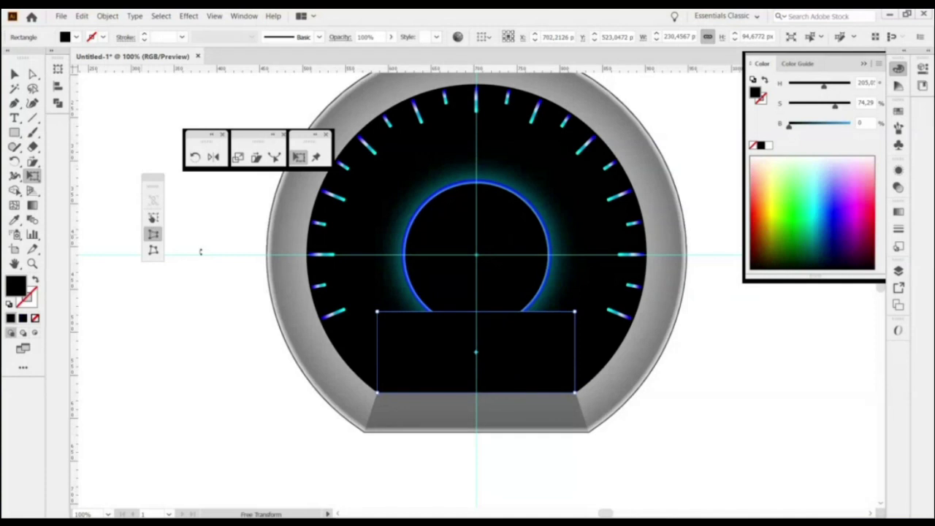
{"action": "left_click_drag", "start_coordinate": [378, 313], "coordinate": [433, 322]}
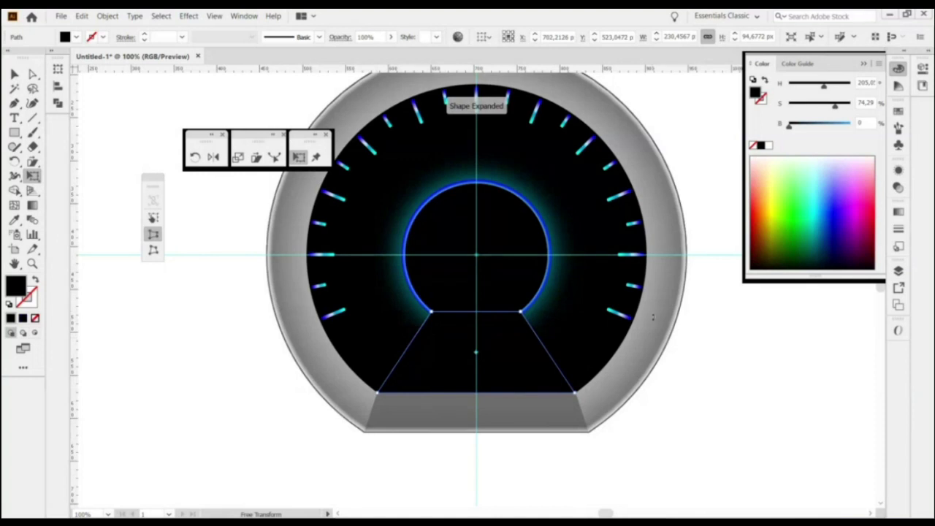
Apply the saved black graphic style to the trapezoid and shrink the styles panel to uncover the artwork.
{"action": "left_click", "coordinate": [898, 246]}
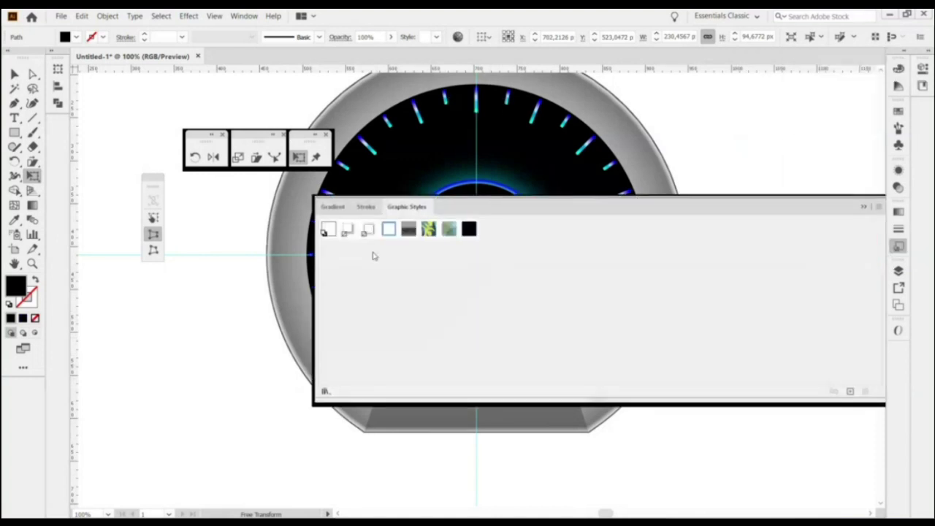
{"action": "left_click", "coordinate": [469, 229]}
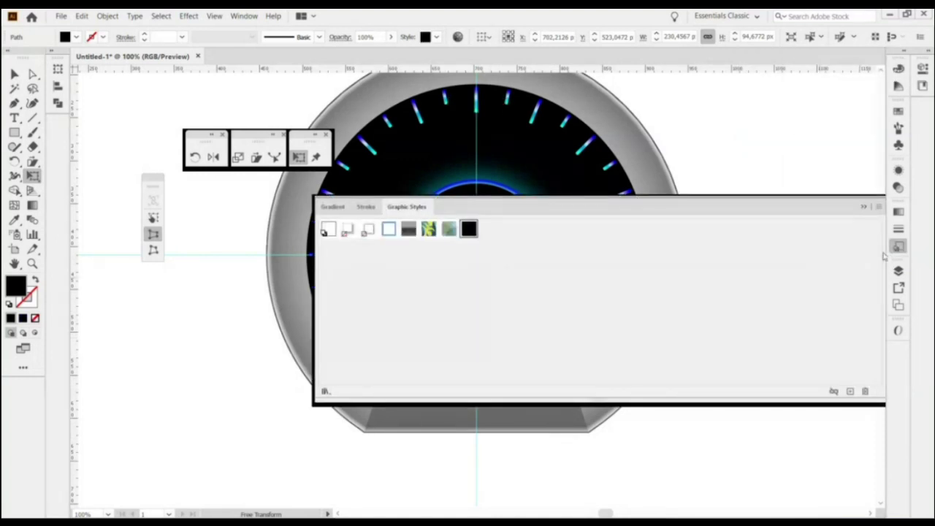
{"action": "left_click_drag", "start_coordinate": [314, 400], "coordinate": [744, 377]}
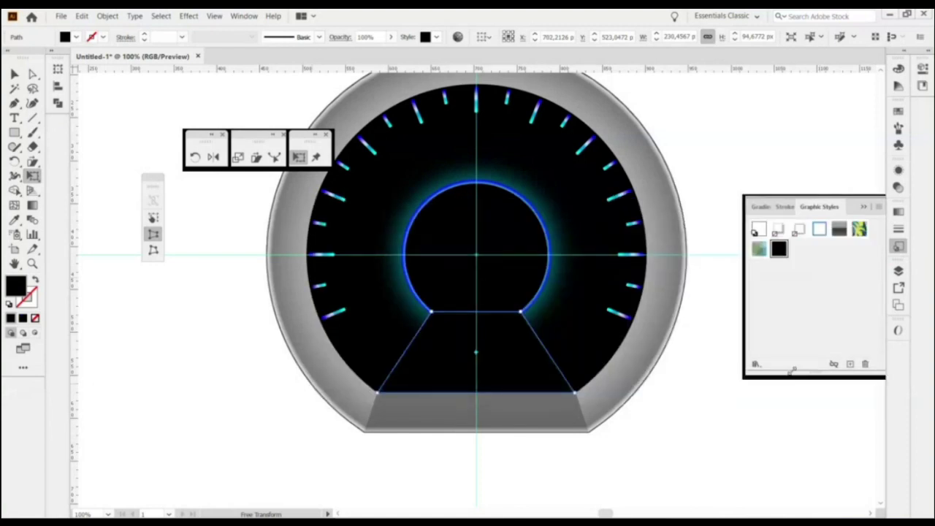
Hide the graphic styles, deselect the black trapezoid and examine up close where its upper corners meet the circle's blue rim.
{"action": "left_click", "coordinate": [898, 246]}
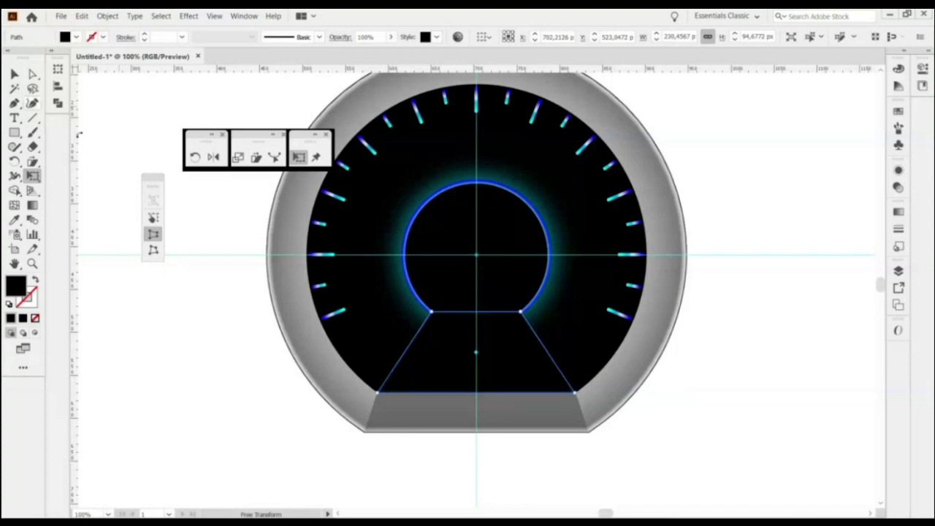
{"action": "left_click", "coordinate": [15, 74]}
{"action": "left_click", "coordinate": [146, 328]}
{"action": "left_click", "coordinate": [542, 358]}
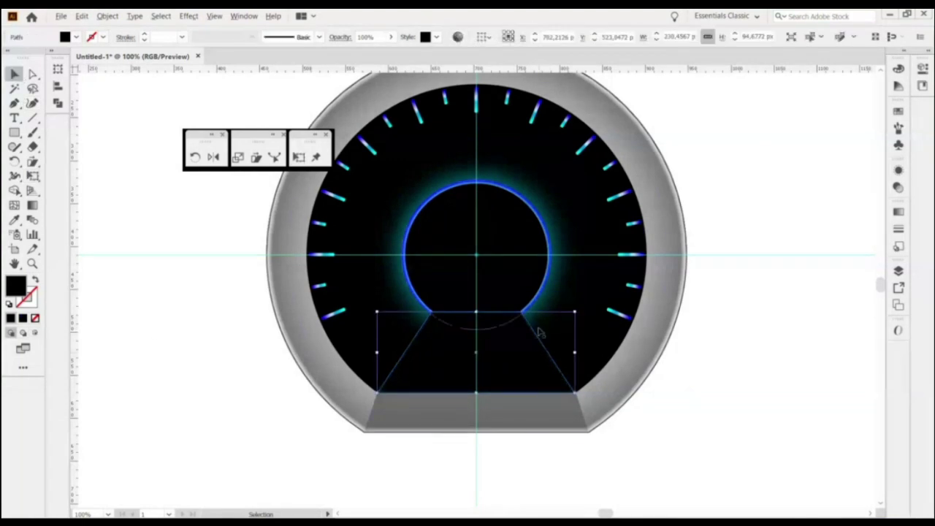
{"action": "scroll", "coordinate": [538, 332], "scroll_direction": "up", "scroll_amount": 2}
{"action": "left_click", "coordinate": [825, 364]}
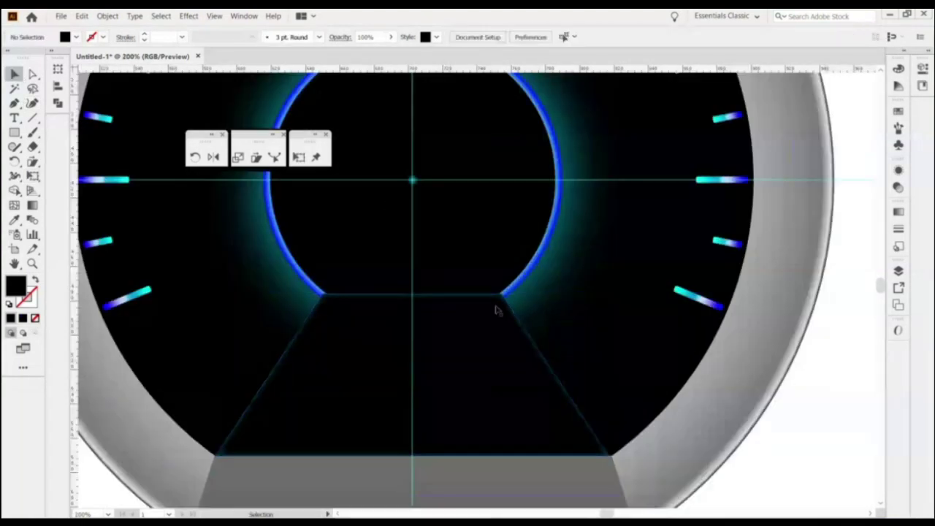
{"action": "scroll", "coordinate": [514, 355], "scroll_direction": "up", "scroll_amount": 3}
{"action": "scroll", "coordinate": [515, 364], "scroll_direction": "down", "scroll_amount": 3}
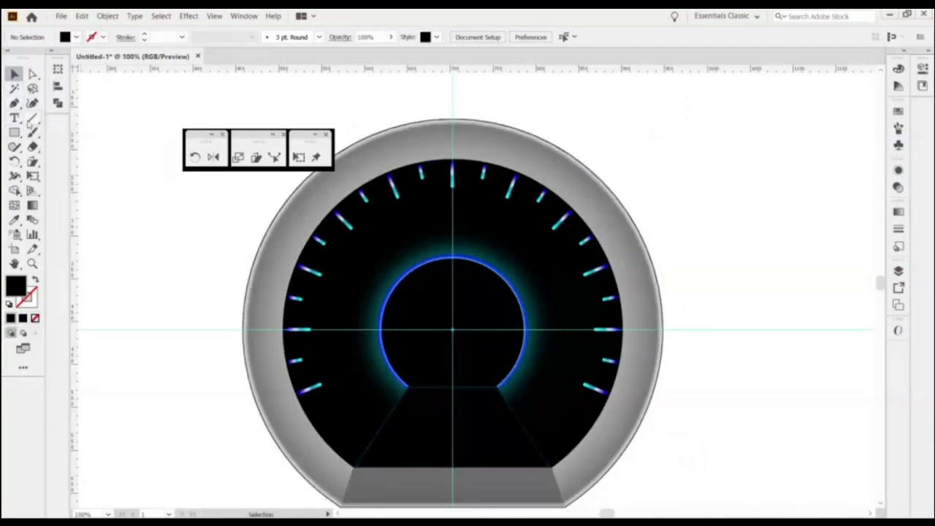
Draw a vertical line from the dial's centre to the top tick's inner end and give it a blue radial gradient across the stroke.
{"action": "left_click", "coordinate": [32, 117]}
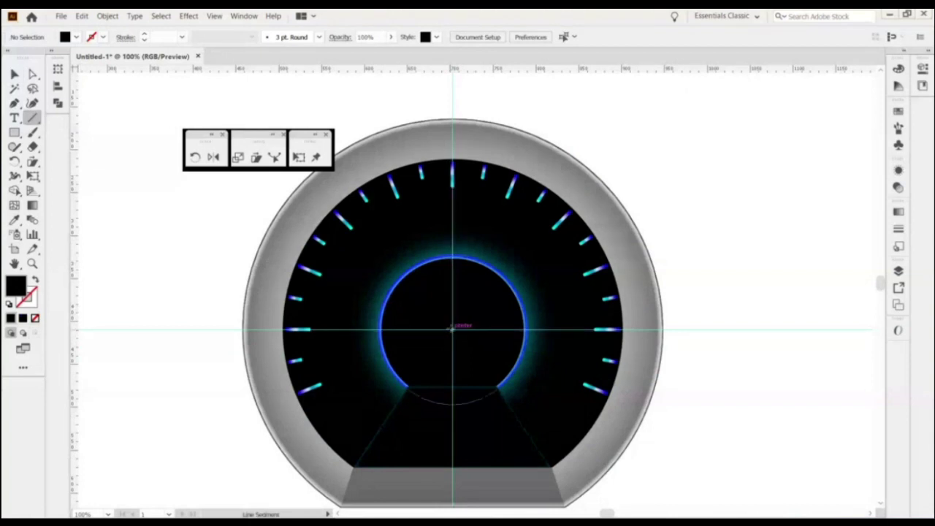
{"action": "left_click_drag", "start_coordinate": [452, 328], "coordinate": [452, 175]}
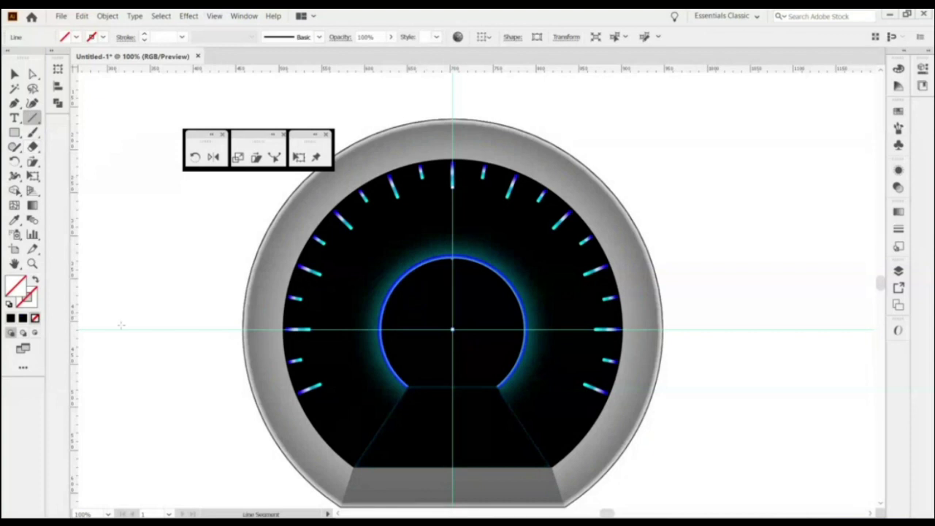
{"action": "left_click", "coordinate": [30, 300]}
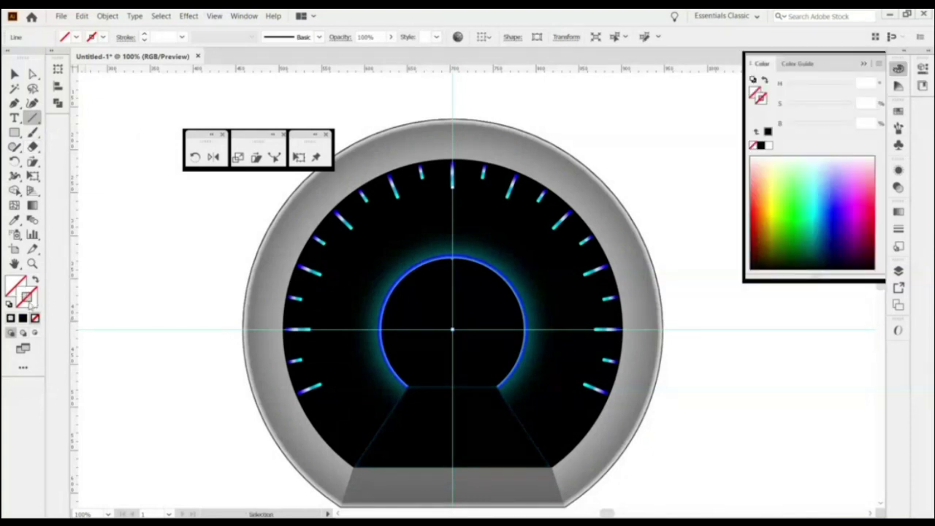
{"action": "left_click", "coordinate": [898, 212]}
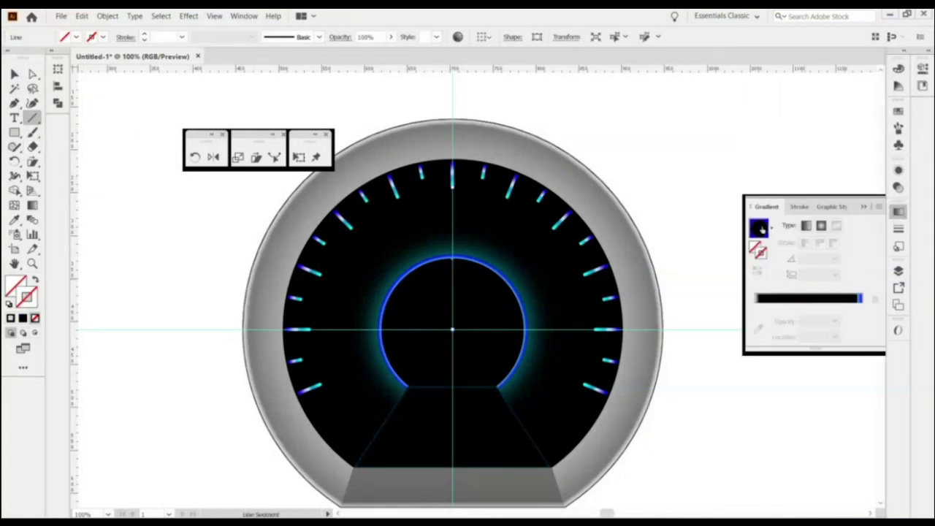
{"action": "left_click", "coordinate": [762, 229]}
{"action": "left_click", "coordinate": [701, 307]}
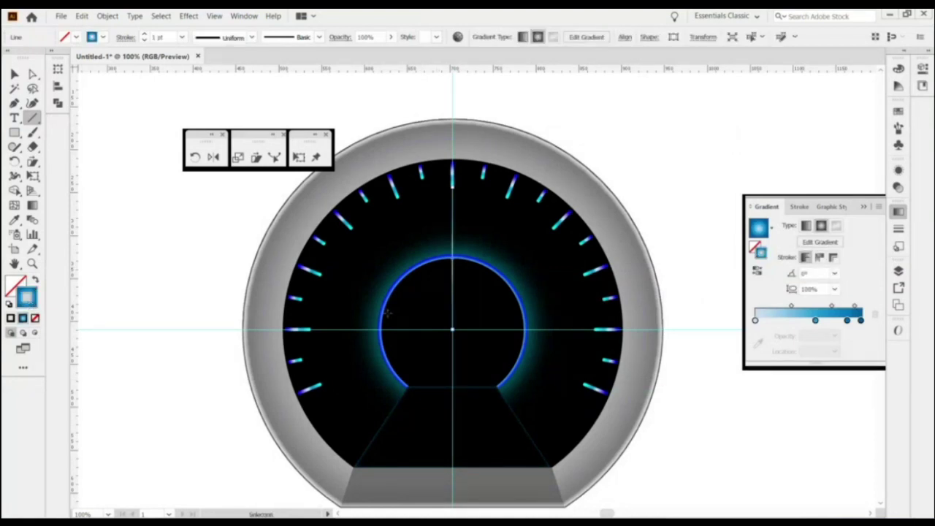
{"action": "left_click", "coordinate": [834, 257]}
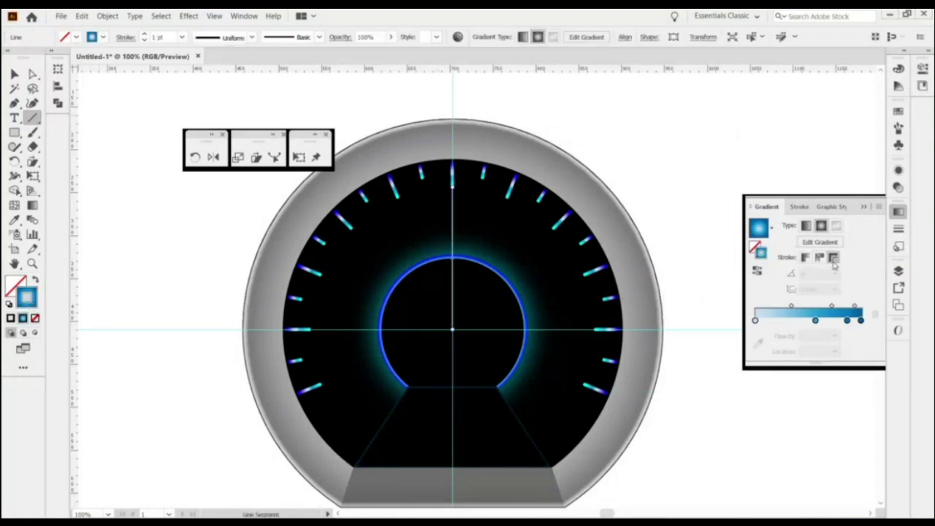
Increase the vertical line's stroke weight to 17 pt.
{"action": "left_click", "coordinate": [899, 230]}
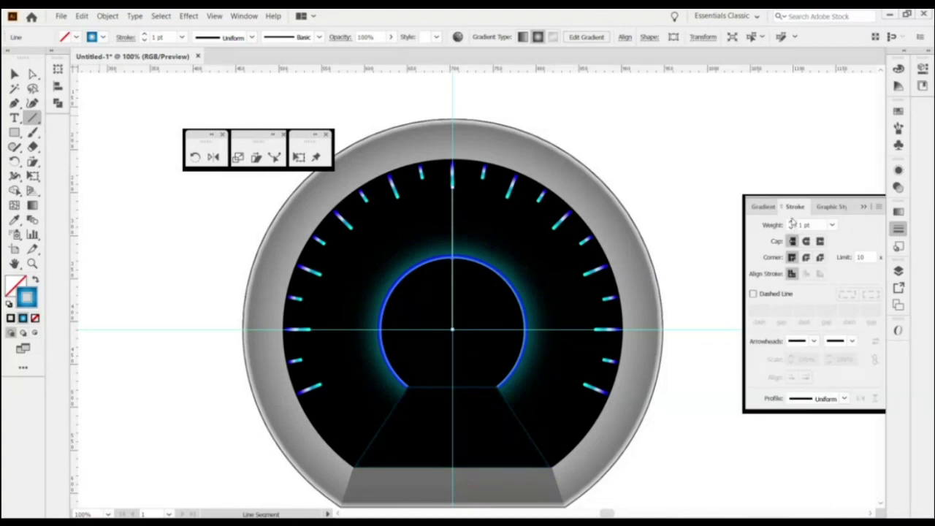
{"action": "left_click", "coordinate": [792, 223]}
{"action": "left_click", "coordinate": [791, 223]}
{"action": "left_click", "coordinate": [792, 223]}
{"action": "left_click", "coordinate": [792, 224]}
{"action": "left_click", "coordinate": [792, 223]}
{"action": "left_click", "coordinate": [792, 224]}
Taper the thick blue line to a narrow tip at its outer end with the Width tool, forming a needle.
{"action": "scroll", "coordinate": [458, 191], "scroll_direction": "up", "scroll_amount": 3}
{"action": "left_click", "coordinate": [16, 178]}
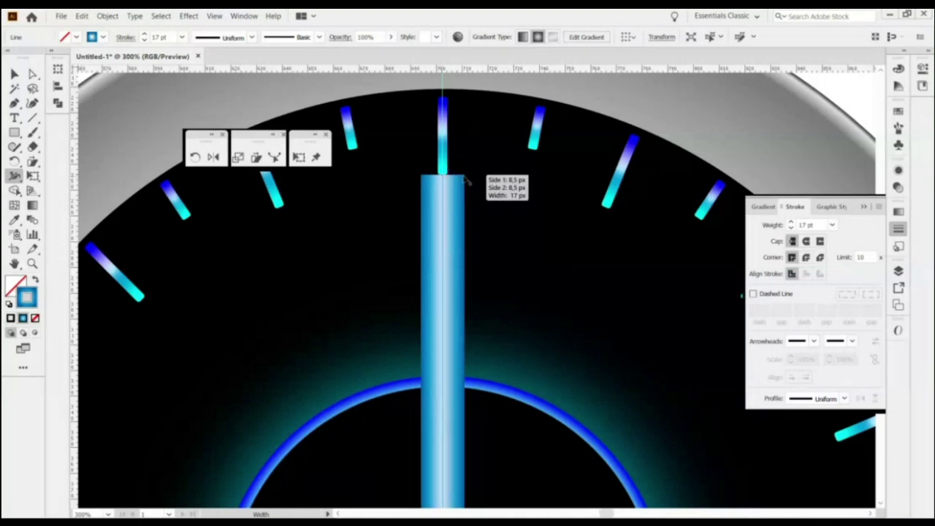
{"action": "left_click_drag", "start_coordinate": [443, 177], "coordinate": [447, 176]}
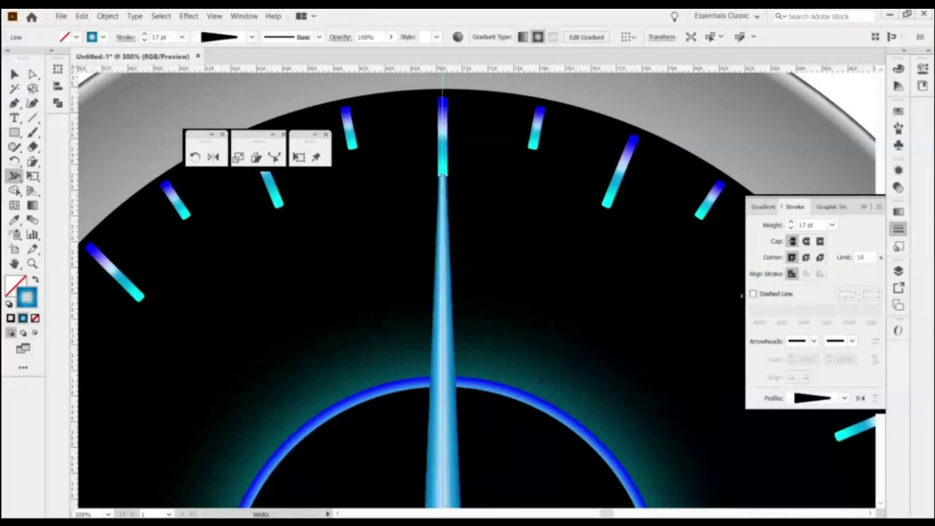
{"action": "left_click", "coordinate": [15, 74]}
Send the tapered needle backward behind the blue-rimmed central circle.
{"action": "key", "text": "ctrl+minus"}
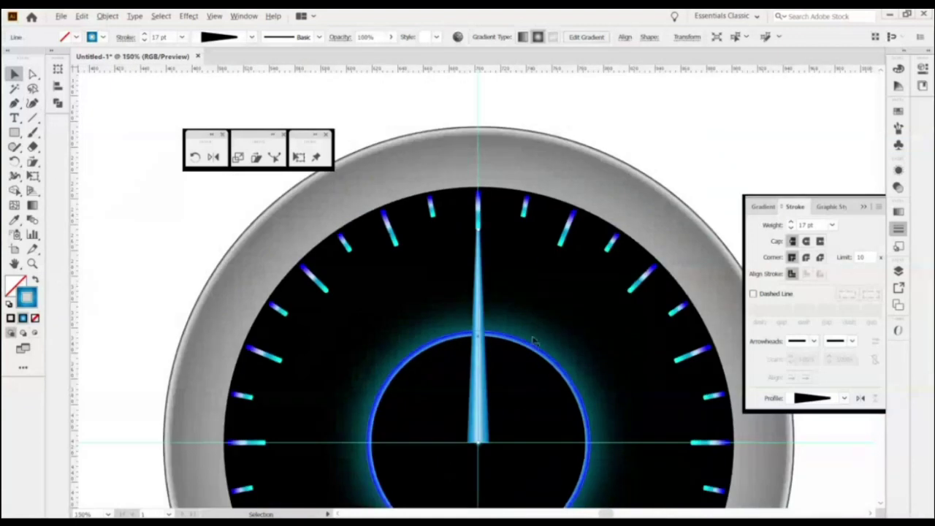
{"action": "scroll", "coordinate": [468, 285], "scroll_direction": "down", "scroll_amount": 2}
{"action": "scroll", "coordinate": [467, 284], "scroll_direction": "right", "scroll_amount": 1}
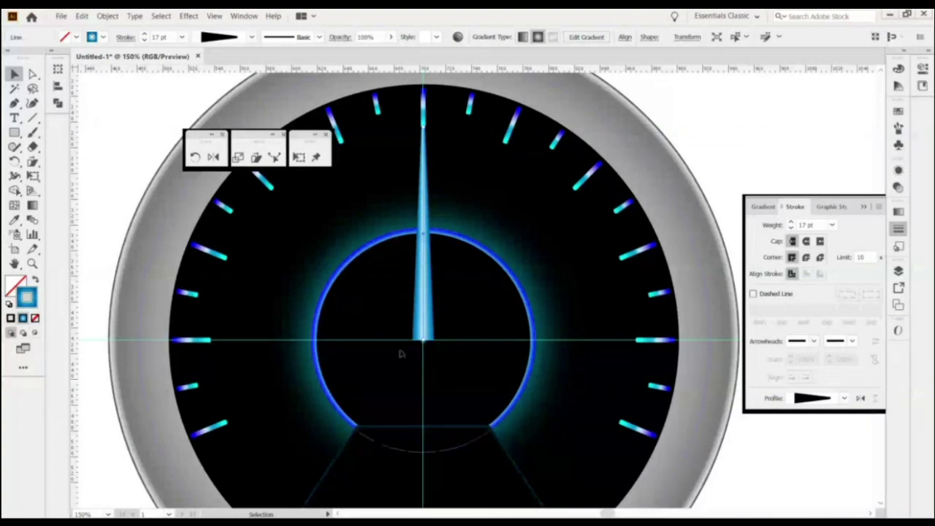
{"action": "key", "text": "ctrl+["}
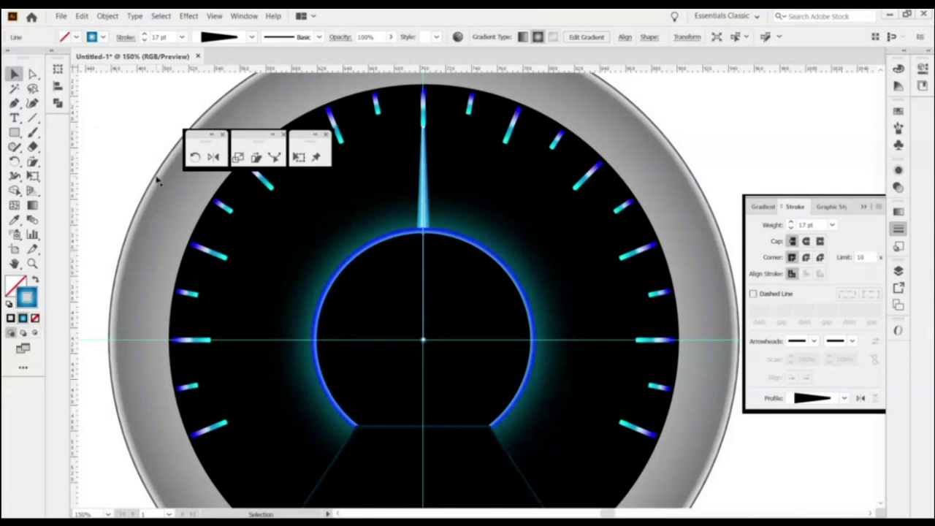
Rotate the needle counterclockwise about the dial's centre so it points between two ticks on the dial's upper-left arc.
{"action": "key", "text": "r"}
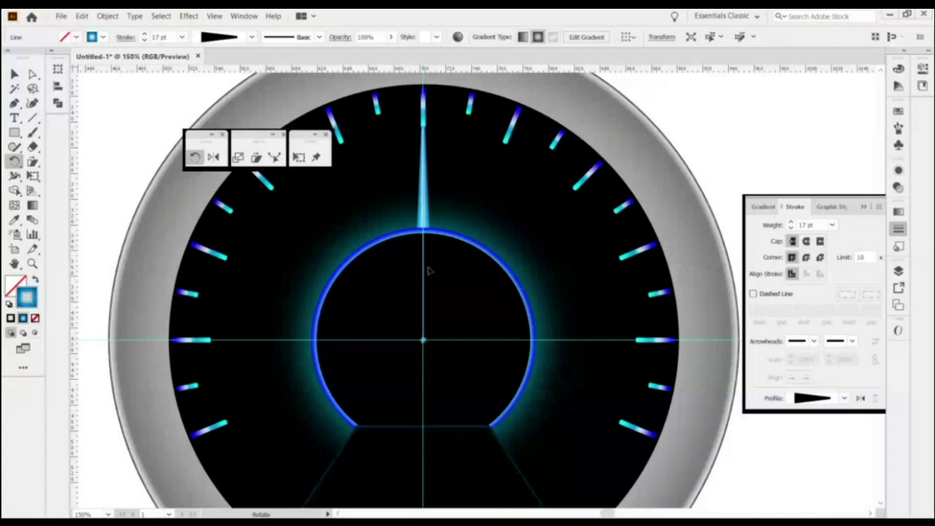
{"action": "left_click_drag", "start_coordinate": [424, 182], "coordinate": [289, 236]}
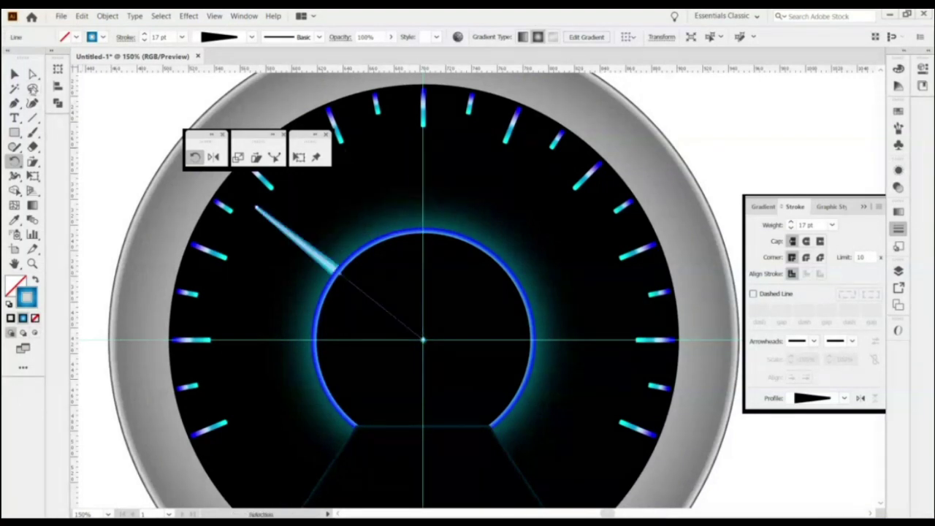
{"action": "left_click", "coordinate": [15, 73]}
Hide the guides and group all objects of the finished gauge.
{"action": "key", "text": "ctrl+0"}
{"action": "left_click", "coordinate": [494, 380]}
{"action": "left_click_drag", "start_coordinate": [402, 131], "coordinate": [689, 506]}
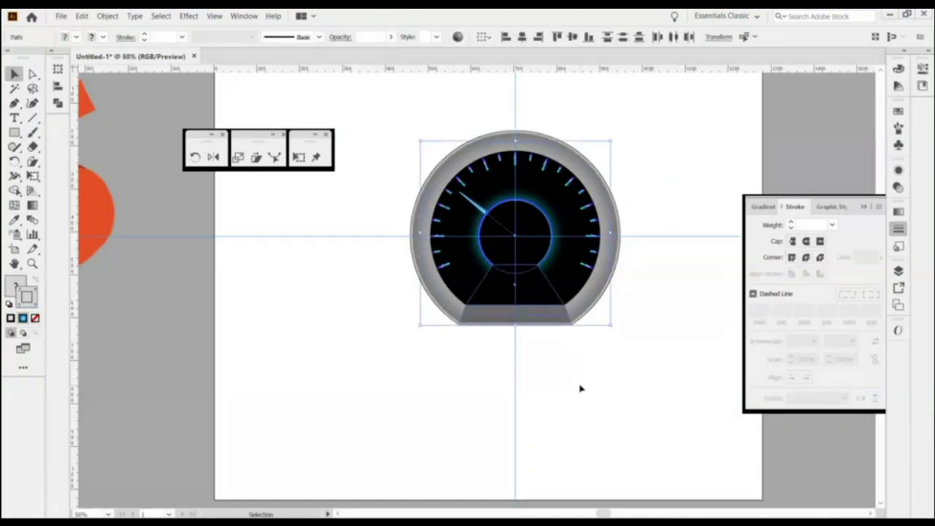
{"action": "left_click", "coordinate": [683, 341]}
{"action": "key", "text": "ctrl+semicolon"}
{"action": "key", "text": "a"}
{"action": "left_click_drag", "start_coordinate": [416, 126], "coordinate": [647, 412]}
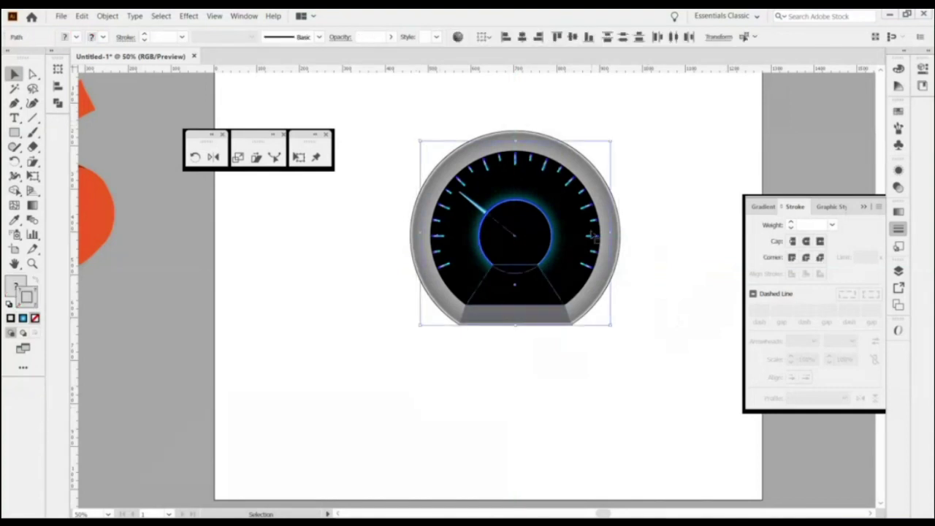
{"action": "key", "text": "v"}
{"action": "left_click", "coordinate": [618, 273]}
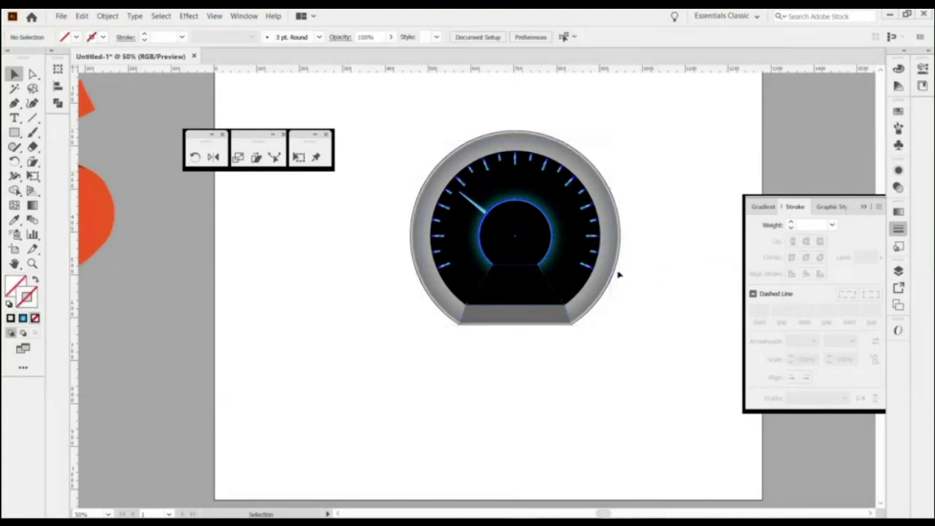
Duplicate the gauge to its left, scale the copy to about 295 × 285 px and send it behind the original.
{"action": "left_click", "coordinate": [603, 292]}
{"action": "left_click_drag", "start_coordinate": [604, 292], "coordinate": [453, 250]}
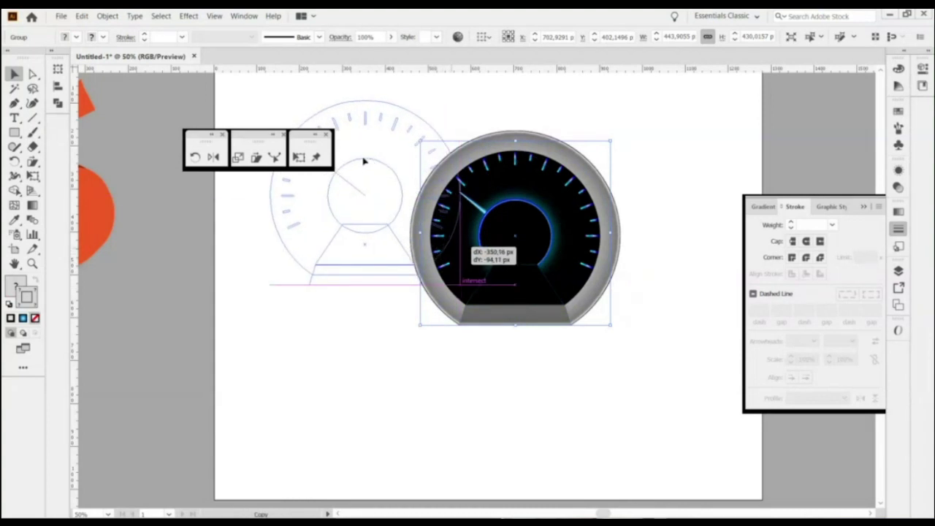
{"action": "left_click_drag", "start_coordinate": [278, 111], "coordinate": [335, 163]}
{"action": "key", "text": "ctrl+shift+["}
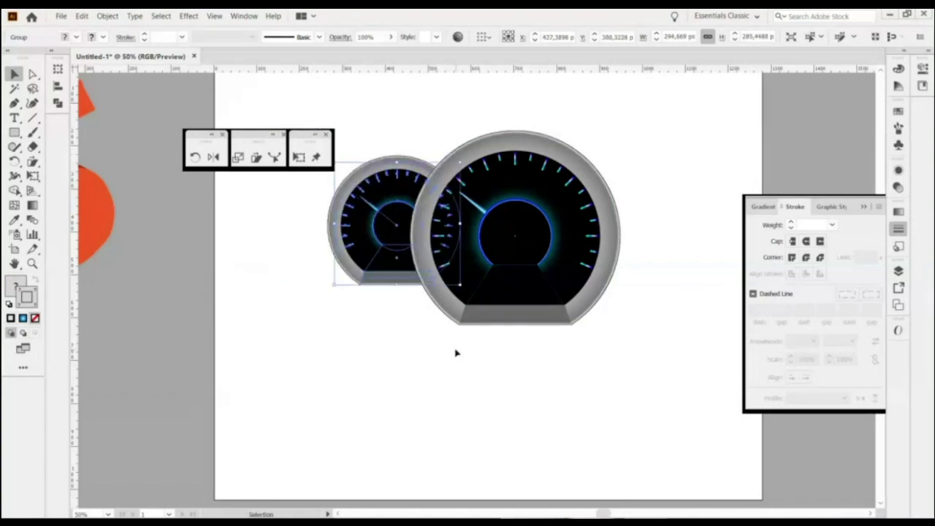
{"action": "left_click", "coordinate": [428, 363]}
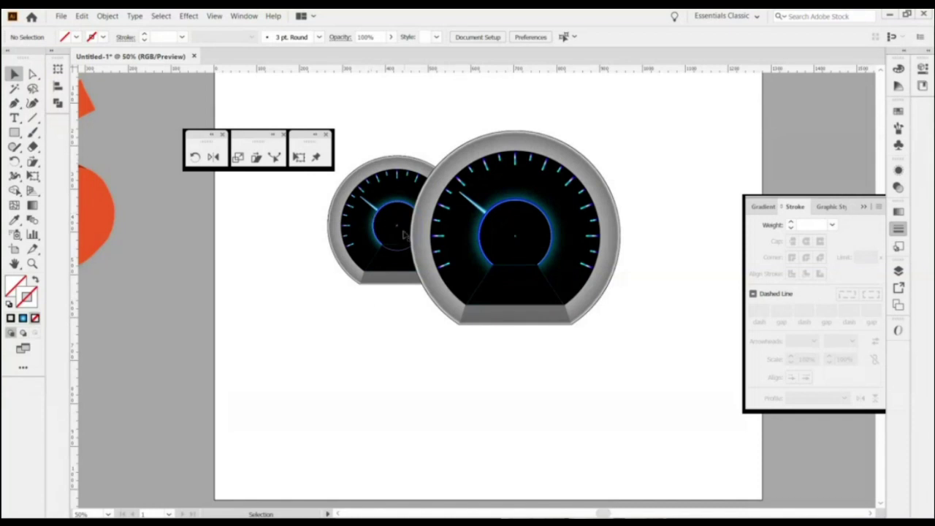
Reflect a copy of the small gauge about the large gauge's centre so it sits mirrored on the other side.
{"action": "left_click", "coordinate": [395, 276]}
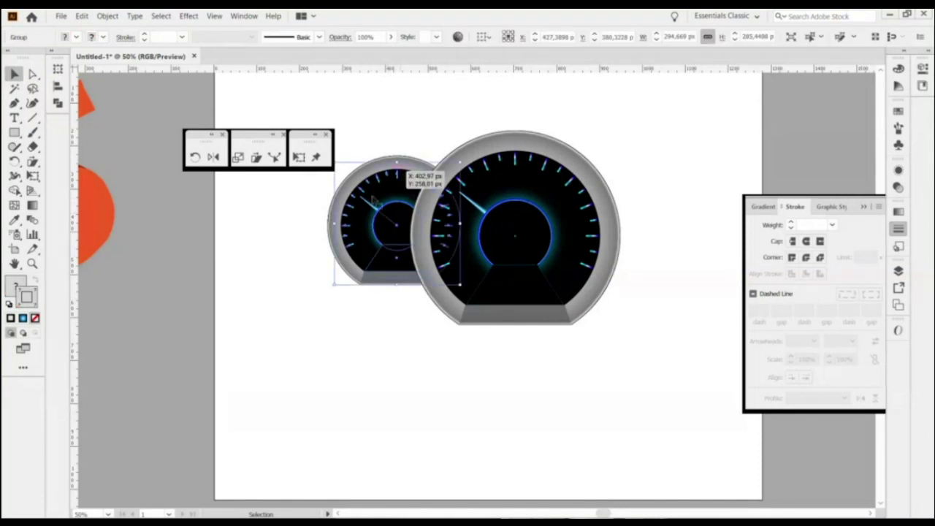
{"action": "left_click", "coordinate": [213, 158]}
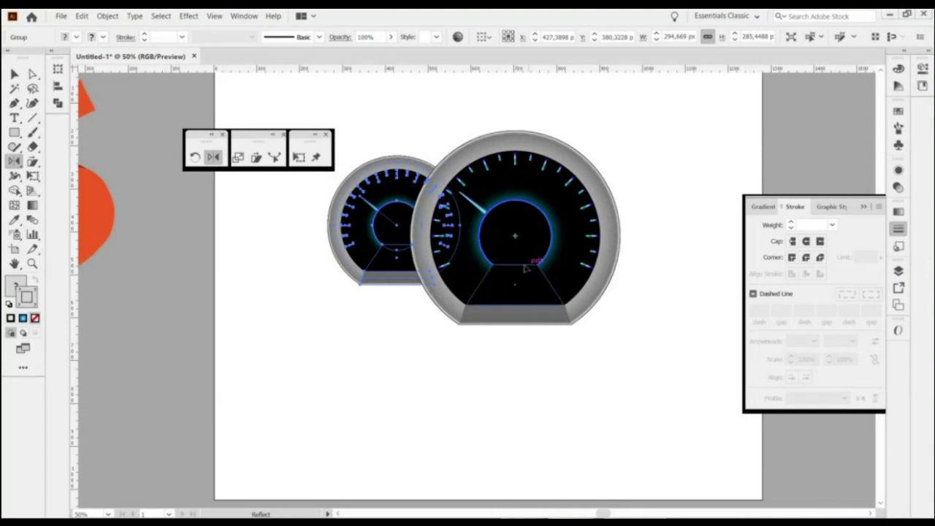
{"action": "left_click_drag", "start_coordinate": [385, 231], "coordinate": [677, 226]}
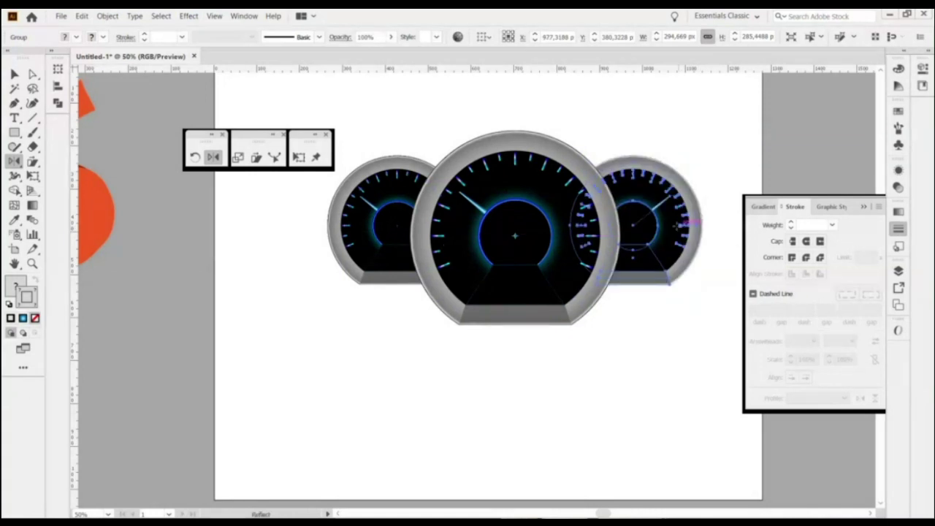
{"action": "key", "text": "v"}
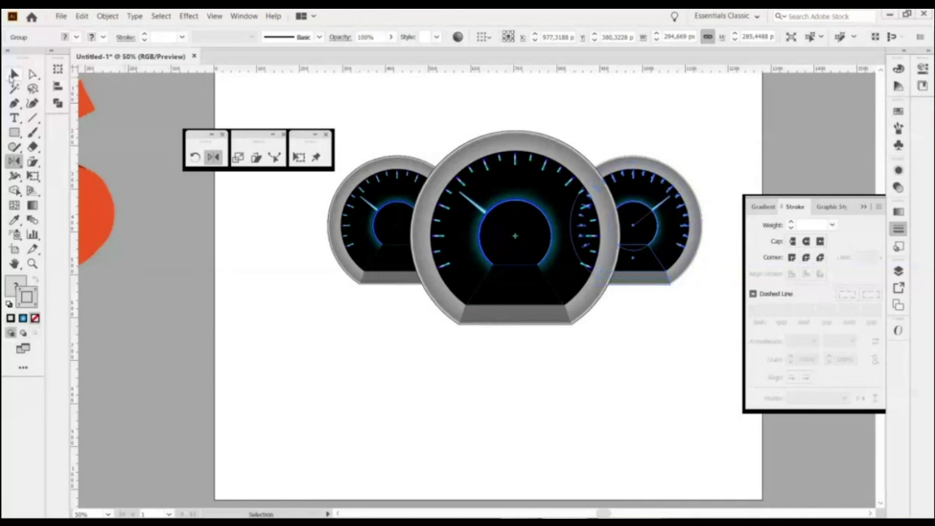
Move all three gauges together about 33 px left and 56 px down on the artboard and deselect them.
{"action": "left_click", "coordinate": [664, 368]}
{"action": "left_click_drag", "start_coordinate": [664, 368], "coordinate": [626, 420]}
{"action": "left_click_drag", "start_coordinate": [655, 177], "coordinate": [285, 398]}
{"action": "left_click_drag", "start_coordinate": [641, 190], "coordinate": [614, 223]}
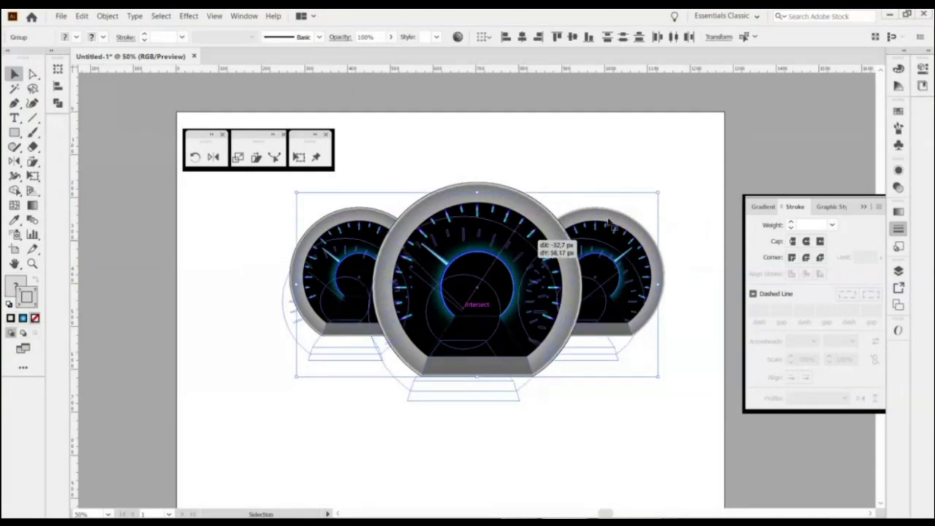
{"action": "left_click", "coordinate": [584, 187]}
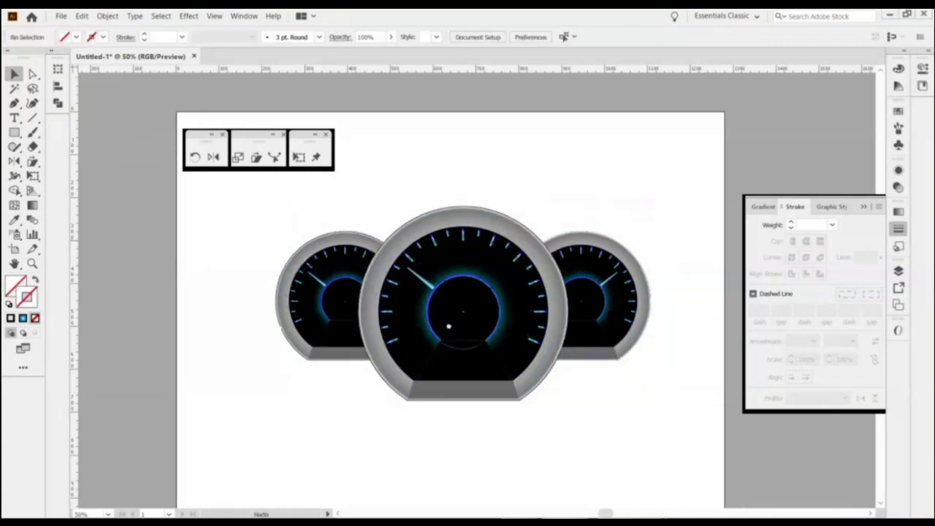
{"action": "scroll", "coordinate": [449, 306], "scroll_direction": "down", "scroll_amount": 2}
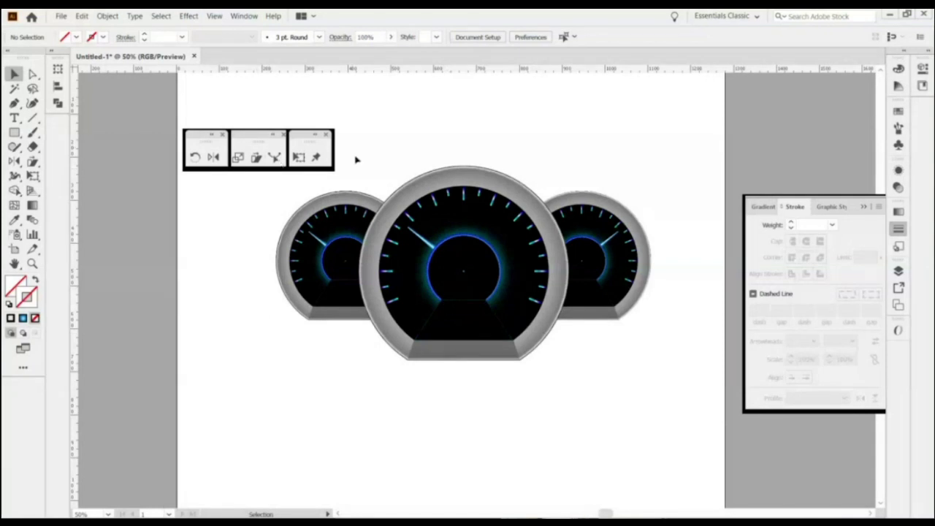
Move all three gauges together up about 202 px towards the artboard's upper edge and deselect them.
{"action": "left_click_drag", "start_coordinate": [358, 159], "coordinate": [451, 61]}
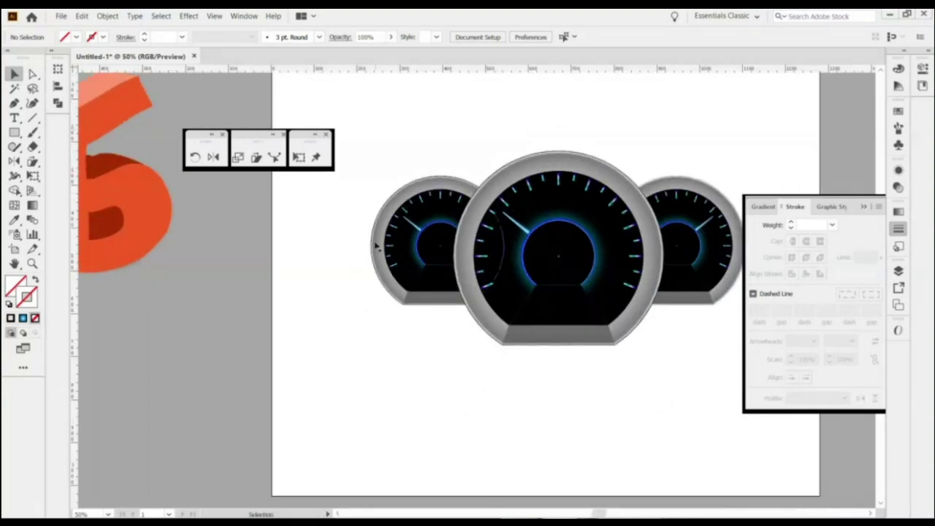
{"action": "left_click_drag", "start_coordinate": [402, 138], "coordinate": [703, 380]}
{"action": "left_click_drag", "start_coordinate": [703, 292], "coordinate": [703, 206]}
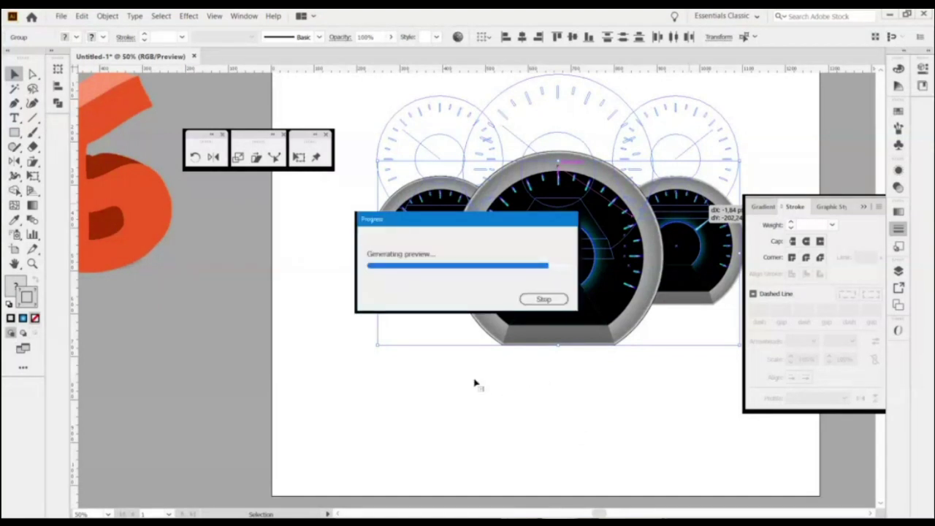
{"action": "left_click", "coordinate": [446, 391]}
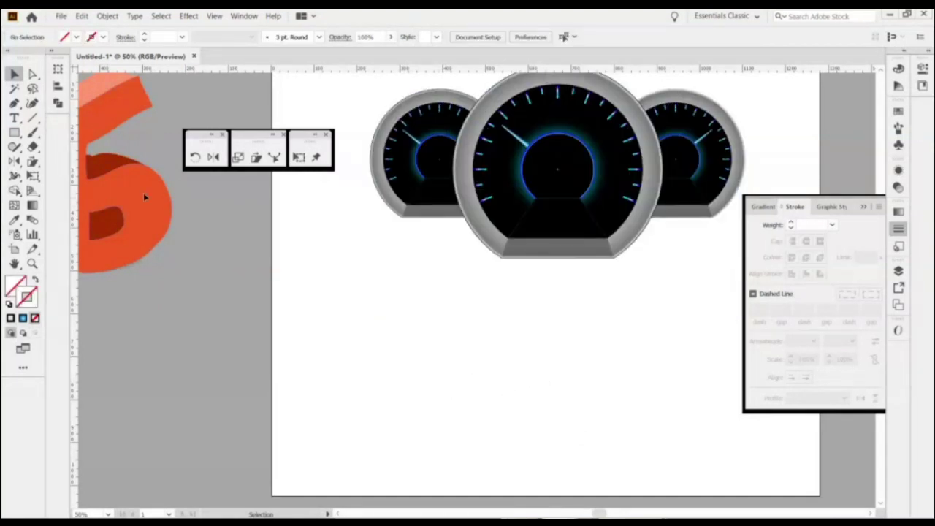
Paste a copy of the orange letter's front face onto the artboard and move it below the gauges.
{"action": "left_click", "coordinate": [140, 197]}
{"action": "left_click", "coordinate": [220, 269]}
{"action": "key", "text": "a"}
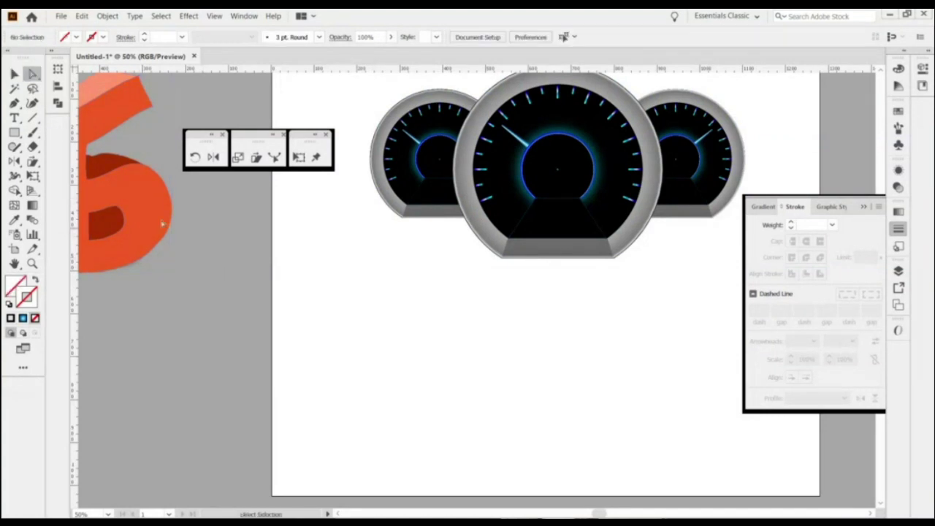
{"action": "left_click", "coordinate": [142, 204]}
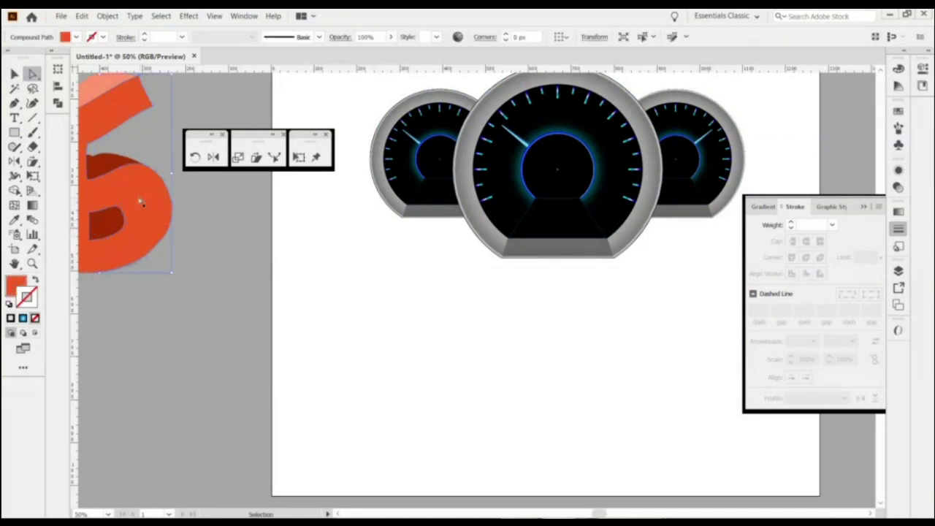
{"action": "key", "text": "ctrl+c"}
{"action": "key", "text": "ctrl+v"}
{"action": "key", "text": "v"}
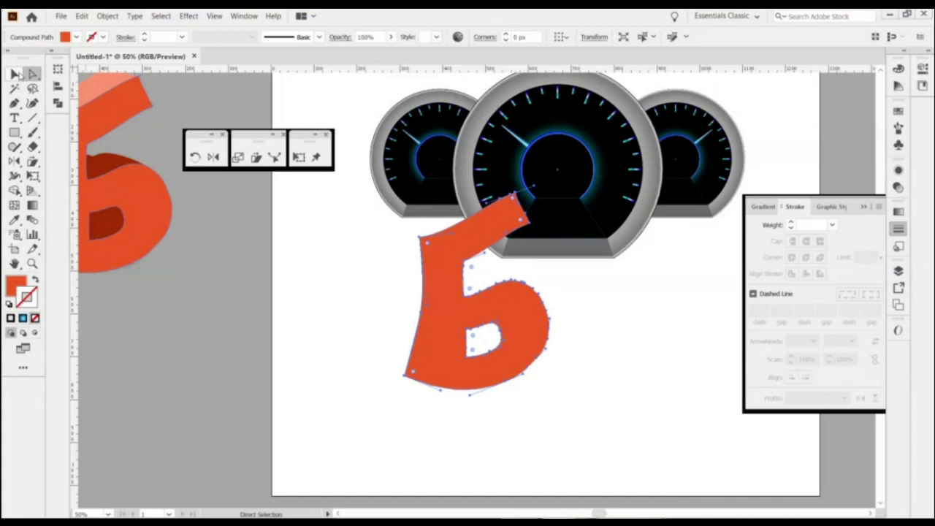
{"action": "left_click_drag", "start_coordinate": [427, 332], "coordinate": [359, 377]}
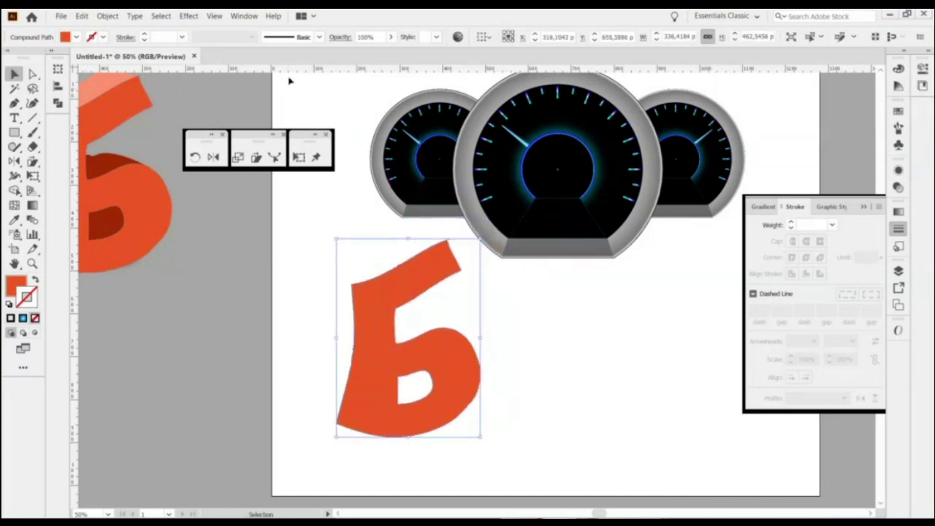
Try to bend the letter copy's left edge with the Reshape tool and select its upper-left corner anchor.
{"action": "left_click", "coordinate": [275, 158]}
{"action": "left_click_drag", "start_coordinate": [356, 343], "coordinate": [309, 350]}
{"action": "left_click", "coordinate": [275, 156]}
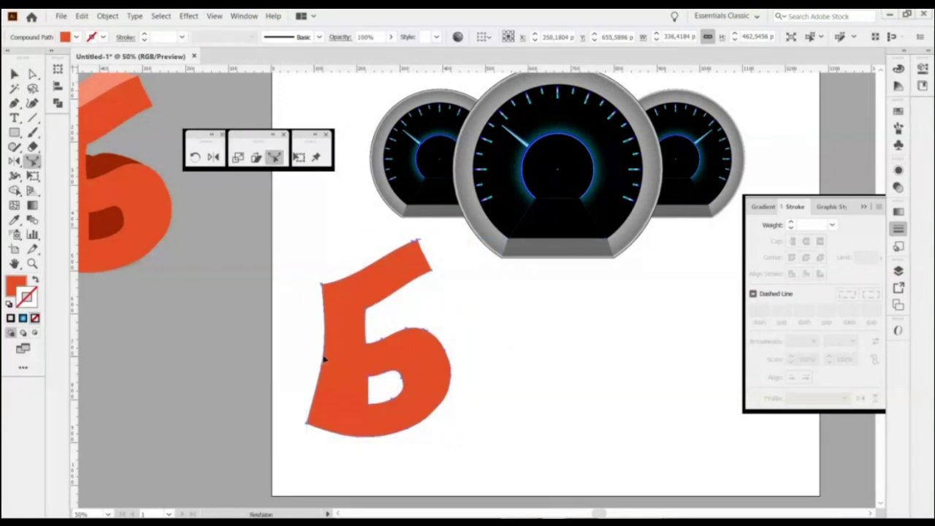
{"action": "left_click_drag", "start_coordinate": [324, 360], "coordinate": [341, 370]}
{"action": "left_click_drag", "start_coordinate": [429, 375], "coordinate": [409, 365]}
{"action": "left_click", "coordinate": [32, 74]}
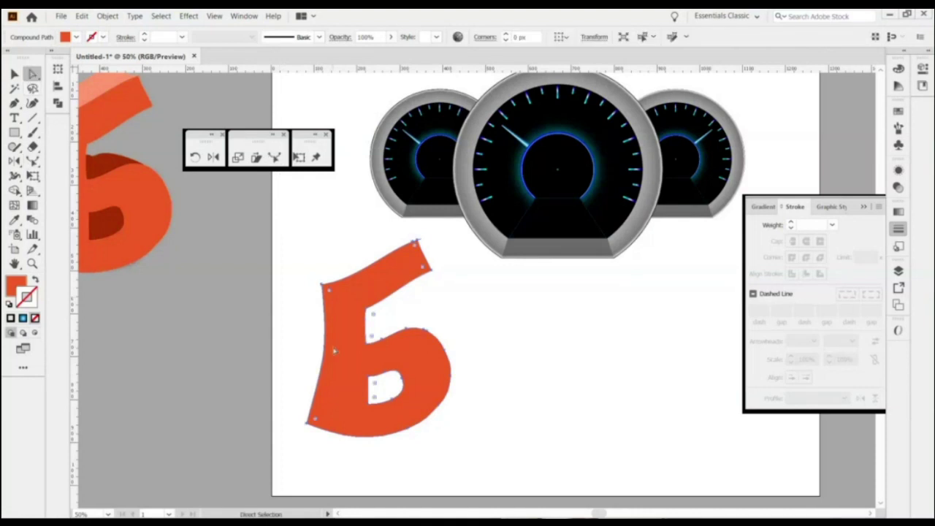
{"action": "left_click", "coordinate": [312, 276]}
{"action": "left_click", "coordinate": [321, 283]}
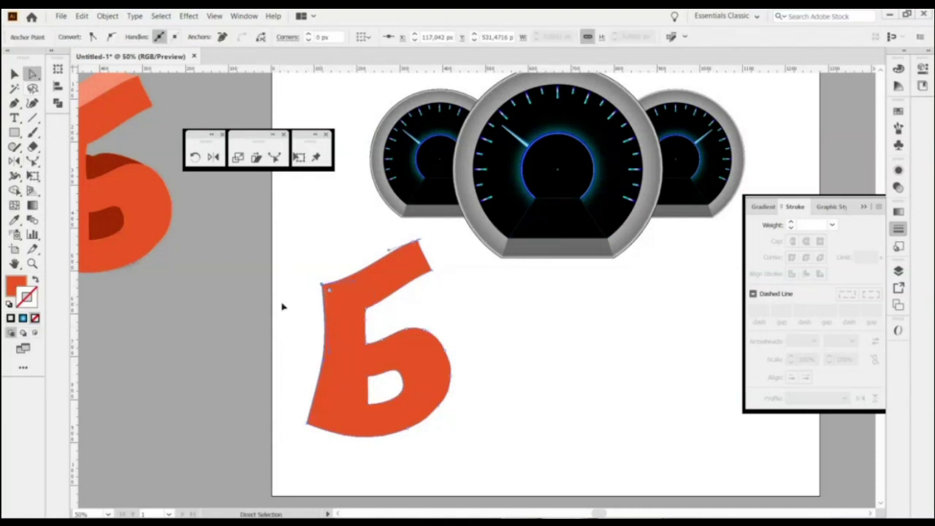
Undo the edits to the letter copy and reposition it below the gauges at about X 274, Y 658 px.
{"action": "key", "text": "v"}
{"action": "key", "text": "a"}
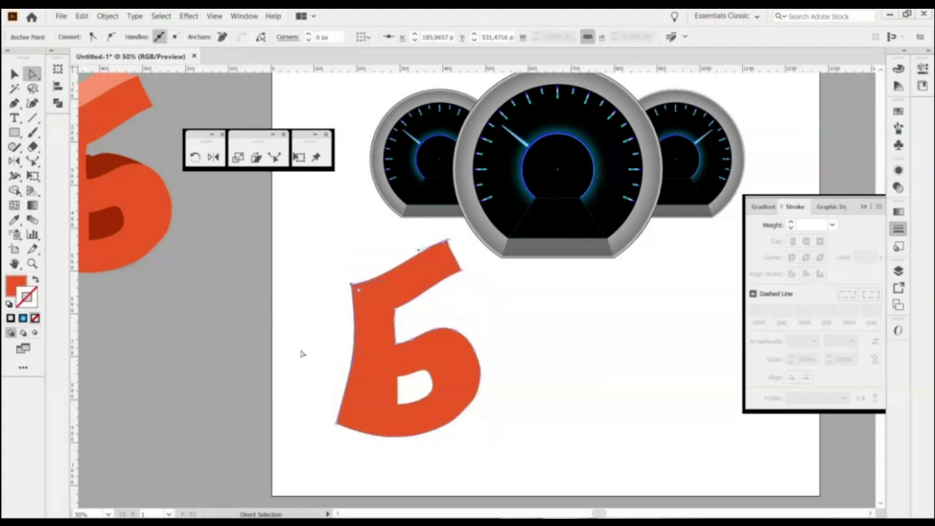
{"action": "key", "text": "v"}
{"action": "key", "text": "ctrl+d"}
{"action": "key", "text": "a"}
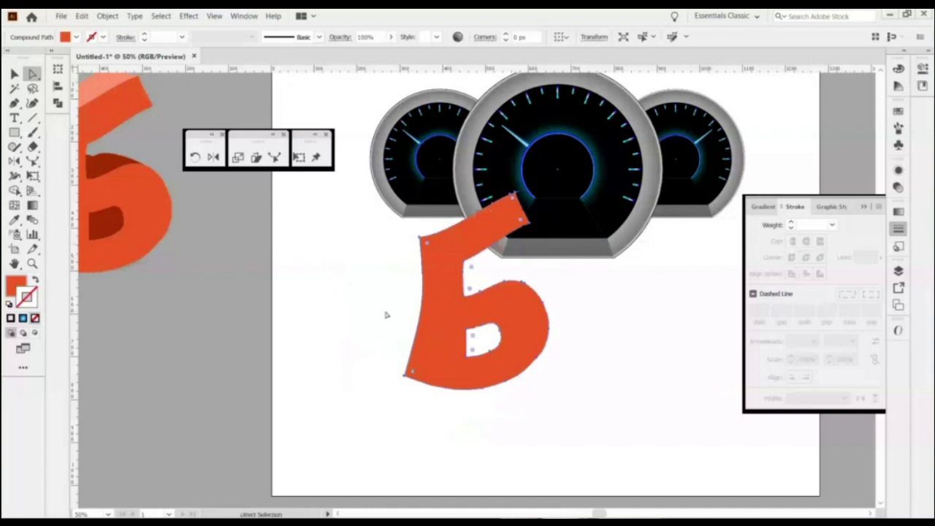
{"action": "key", "text": "v"}
{"action": "left_click_drag", "start_coordinate": [441, 327], "coordinate": [351, 376]}
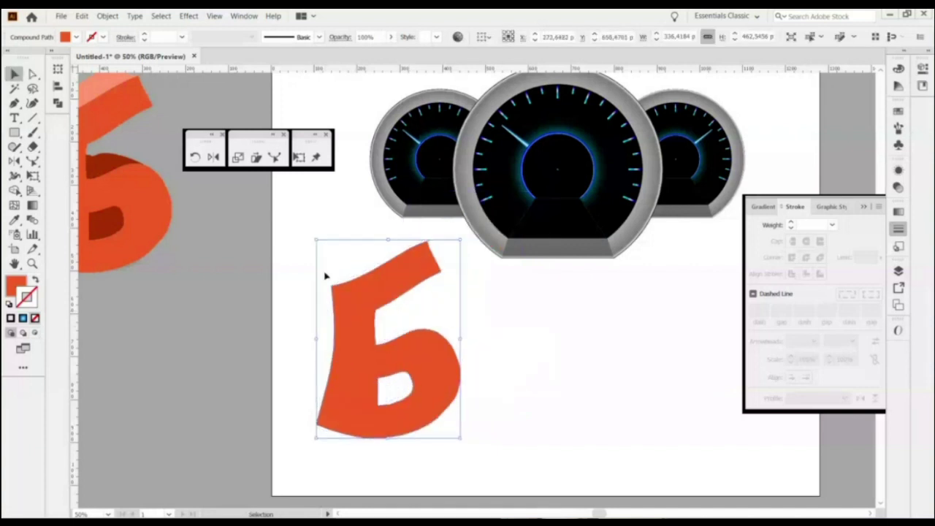
Try to reshape the letter copy from its upper-left corner anchor, and undo the change.
{"action": "key", "text": "a"}
{"action": "left_click", "coordinate": [335, 287]}
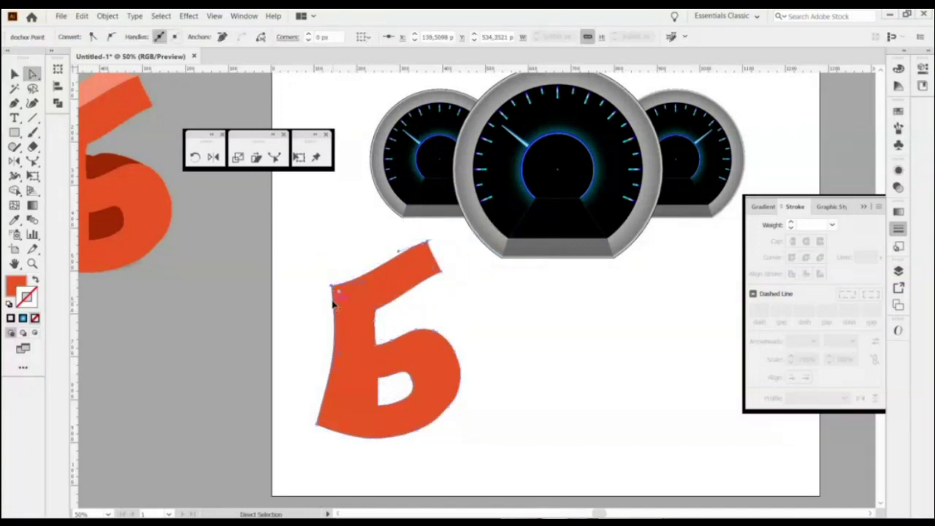
{"action": "left_click", "coordinate": [275, 157]}
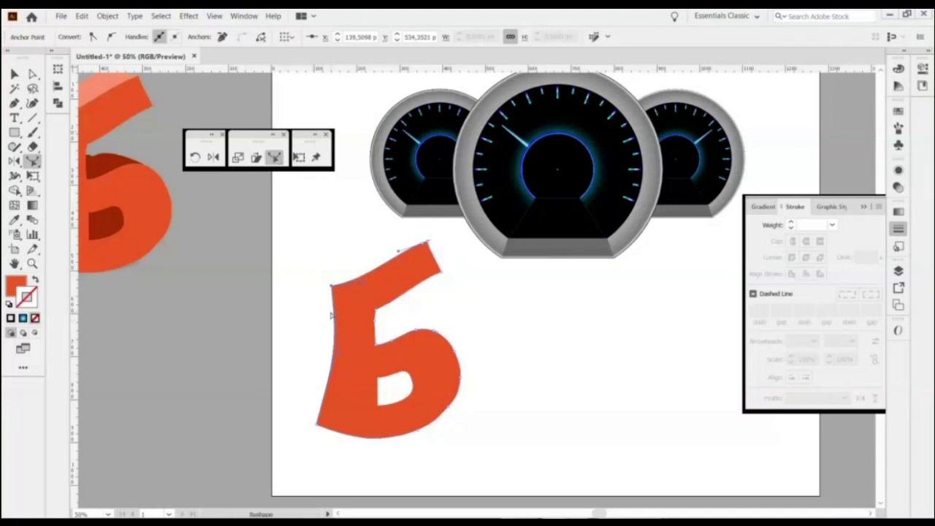
{"action": "left_click", "coordinate": [346, 312]}
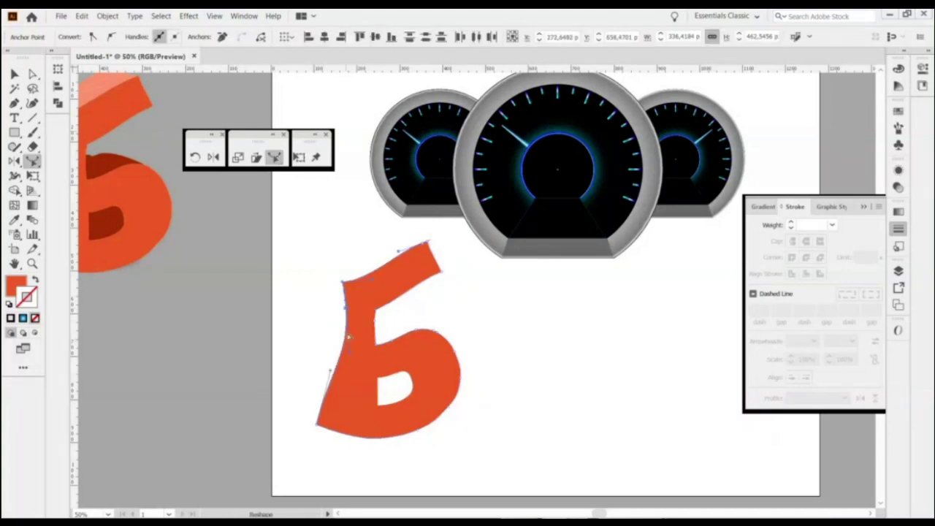
{"action": "key", "text": "ctrl+z"}
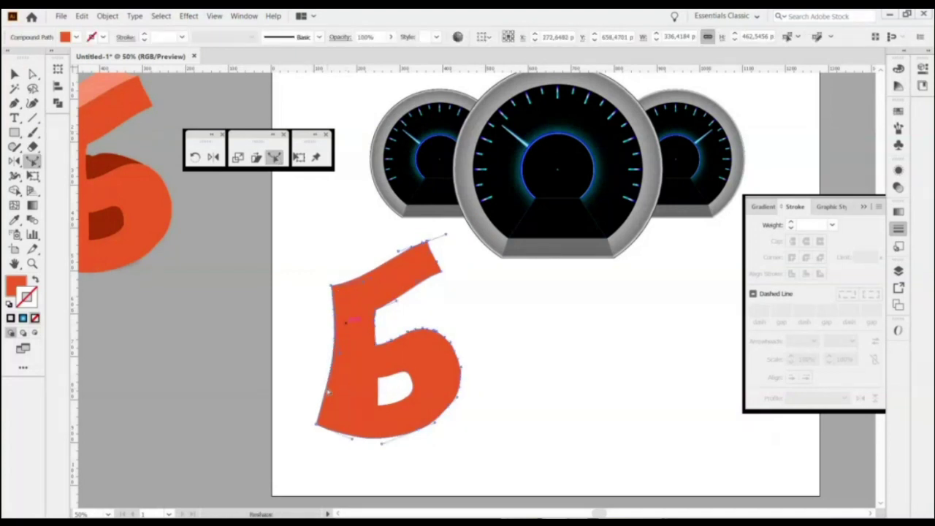
Try twice to pull the letter copy's lower left edge inward with the Reshape tool, undoing each attempt.
{"action": "left_click_drag", "start_coordinate": [329, 392], "coordinate": [344, 395]}
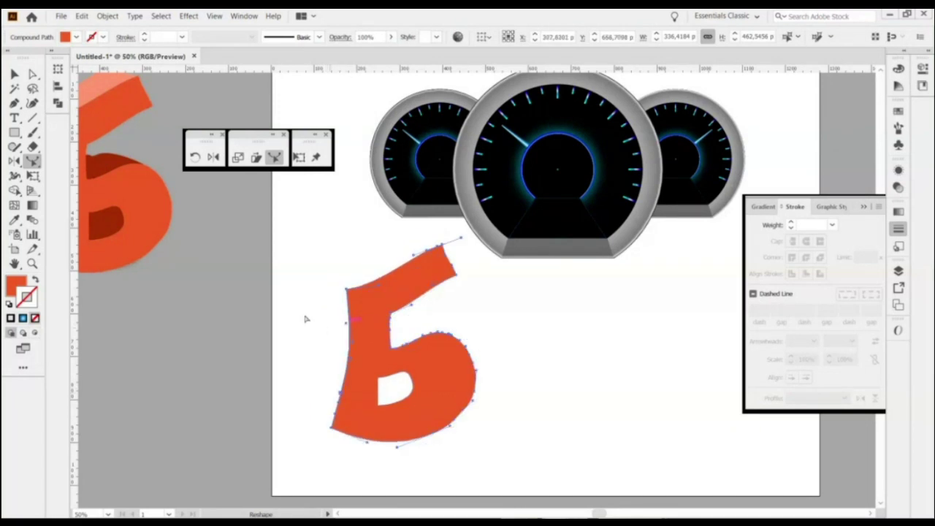
{"action": "key", "text": "ctrl+z"}
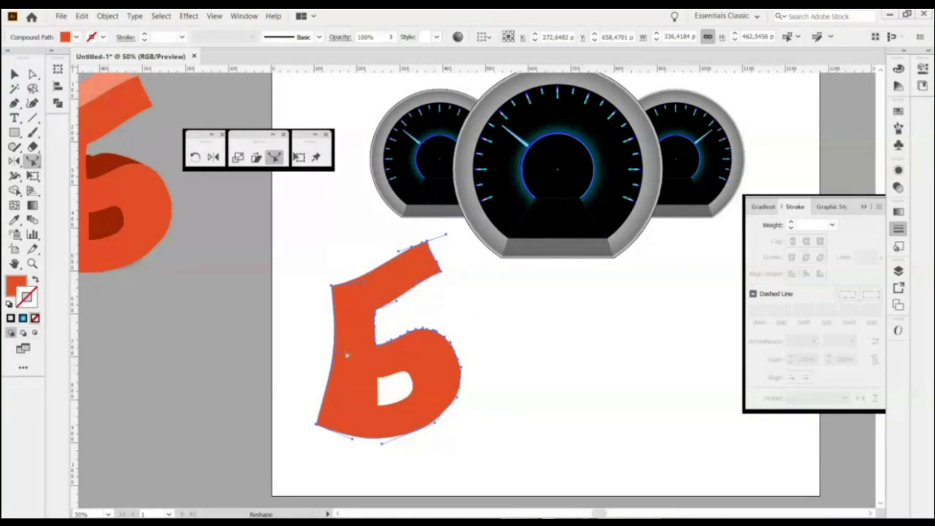
{"action": "left_click_drag", "start_coordinate": [327, 388], "coordinate": [352, 394]}
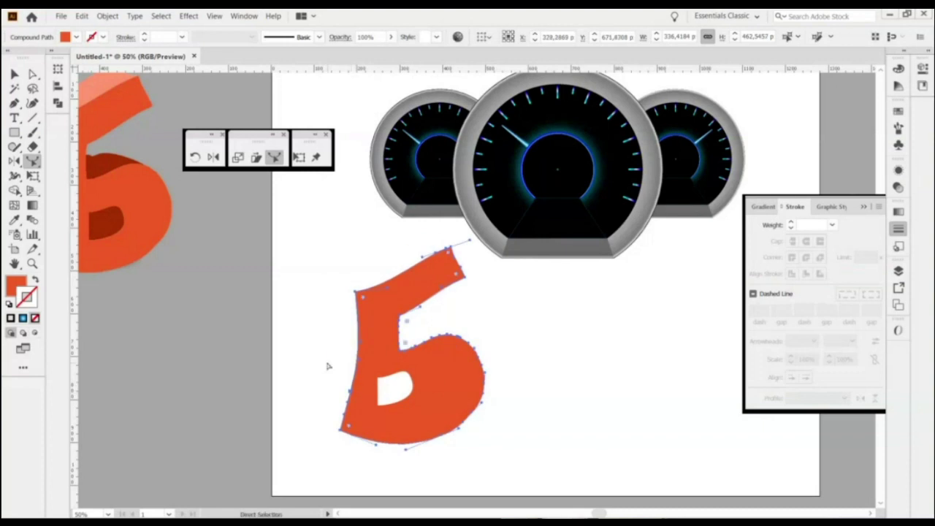
{"action": "key", "text": "ctrl+z"}
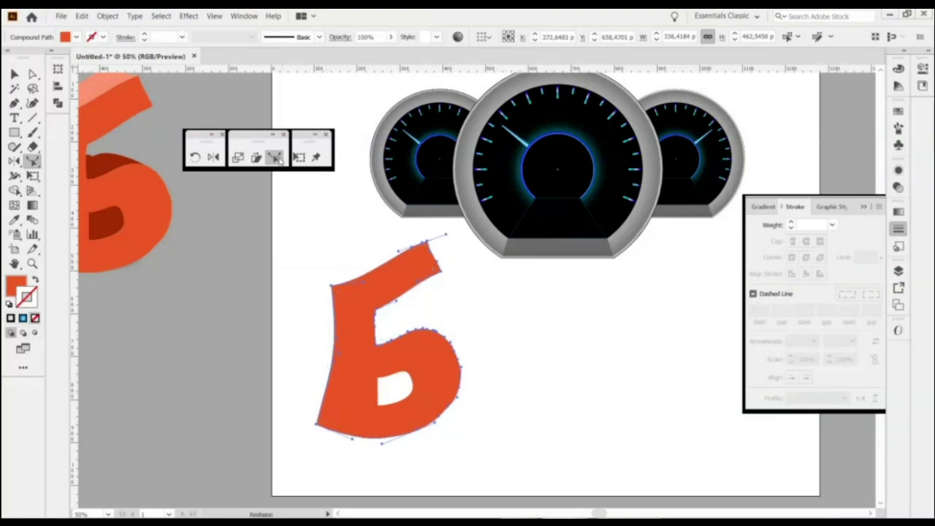
Select only the letter copy's lower-left corner anchor and bend its left edge inward with the Reshape tool.
{"action": "left_click", "coordinate": [33, 74]}
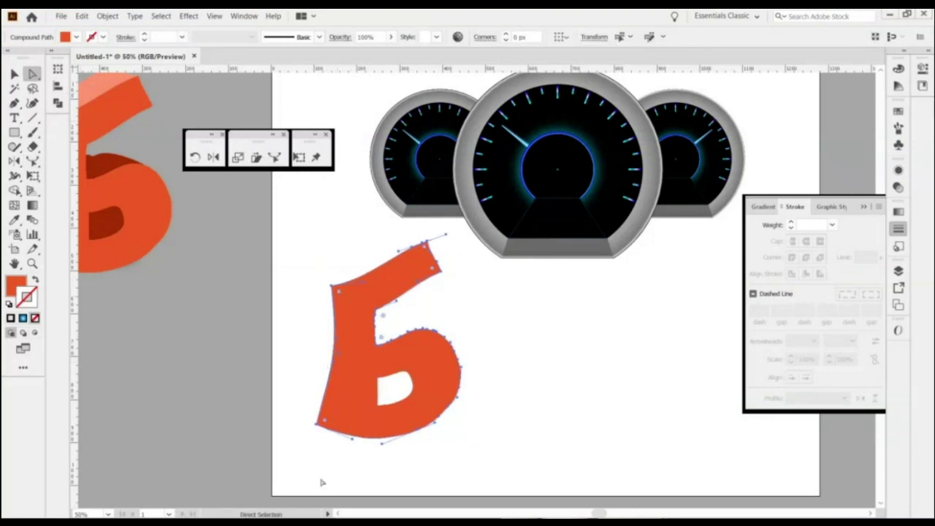
{"action": "left_click", "coordinate": [319, 422]}
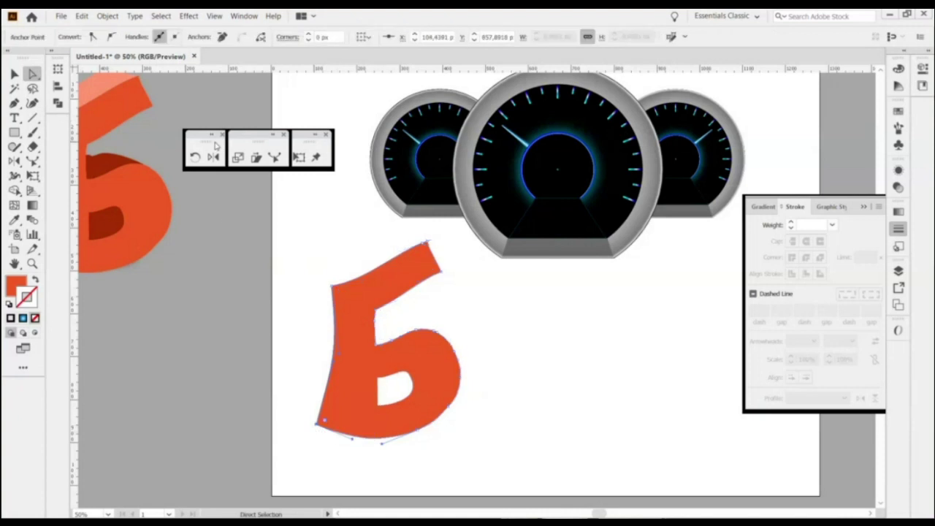
{"action": "left_click", "coordinate": [274, 157]}
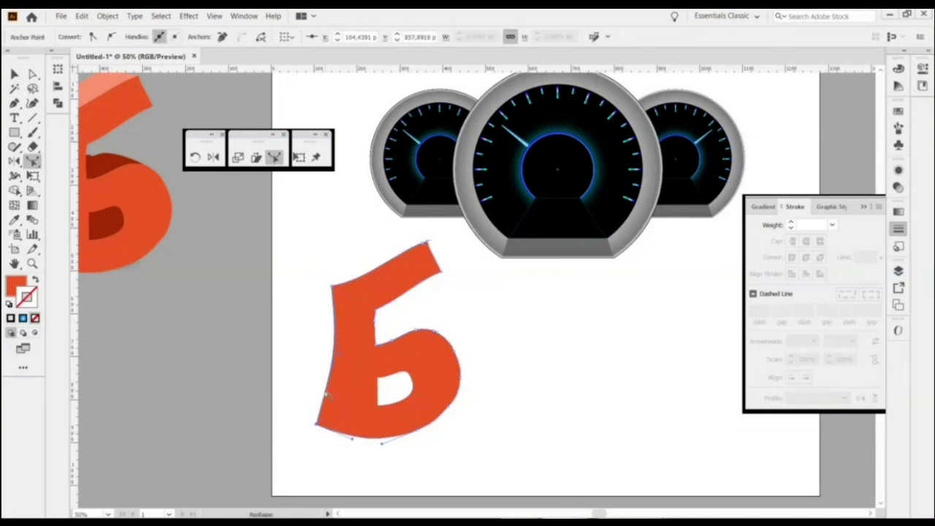
{"action": "left_click_drag", "start_coordinate": [344, 392], "coordinate": [371, 413]}
{"action": "left_click", "coordinate": [370, 412]}
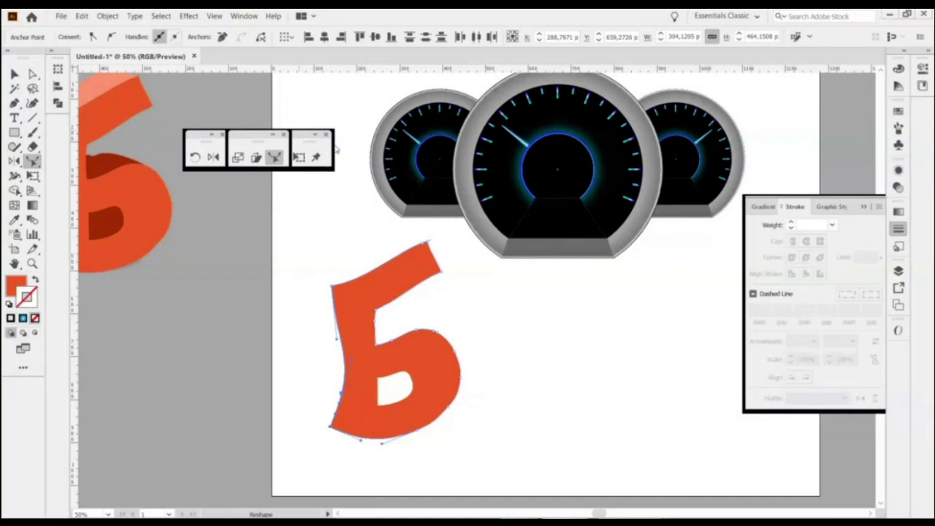
Move the reshaped letter to about X 180, Y 656 px and place the floating Free Transform toolbar beneath the rotate and reflect one.
{"action": "key", "text": "v"}
{"action": "left_click_drag", "start_coordinate": [399, 358], "coordinate": [320, 355]}
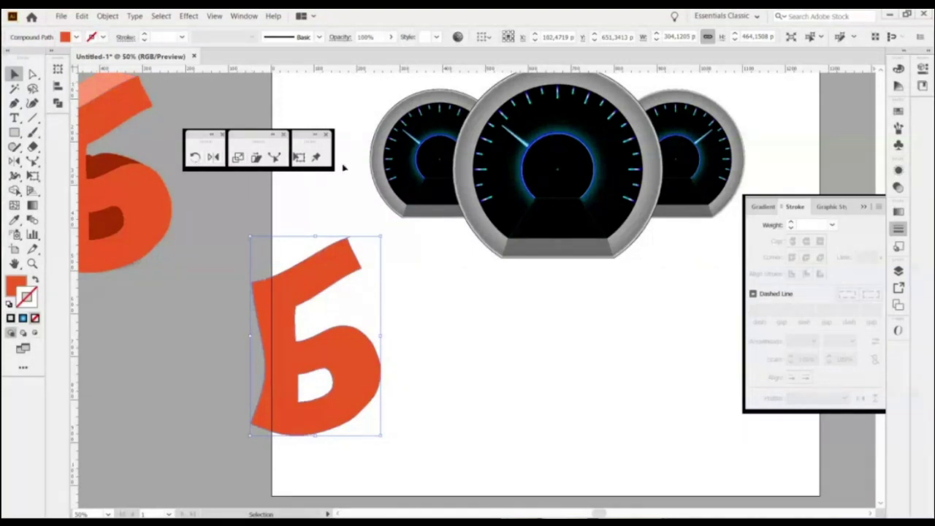
{"action": "left_click_drag", "start_coordinate": [303, 141], "coordinate": [195, 182]}
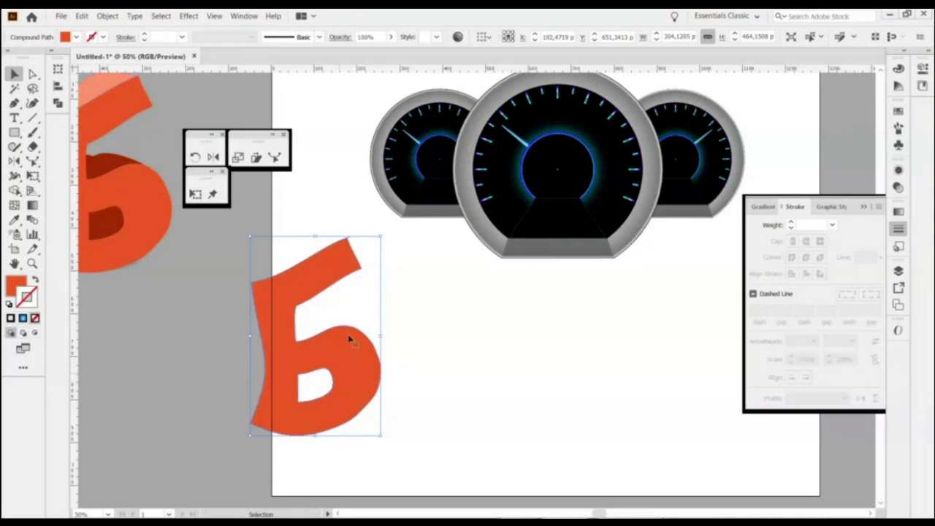
{"action": "left_click_drag", "start_coordinate": [328, 269], "coordinate": [360, 274]}
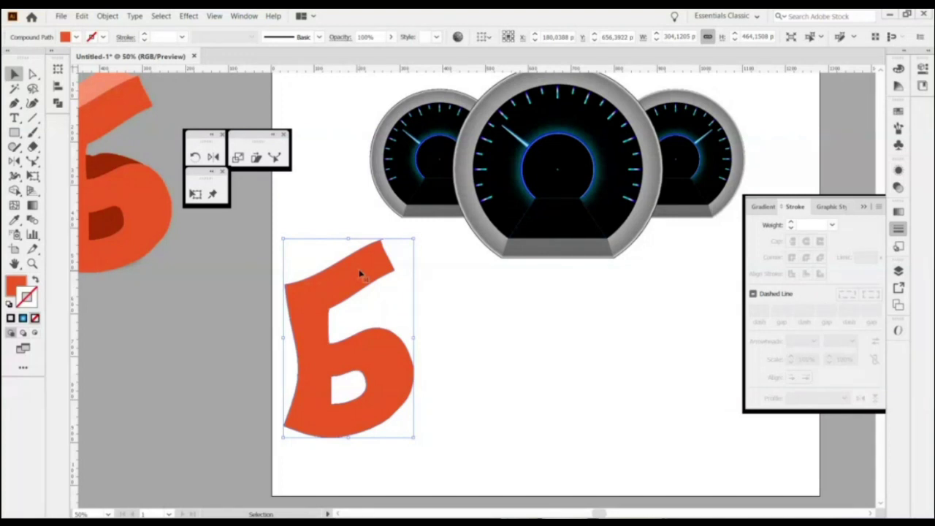
Scale the reshaped letter with Free Transform to about 277 × 486 px, keeping its lower-right corner fixed.
{"action": "key", "text": "e"}
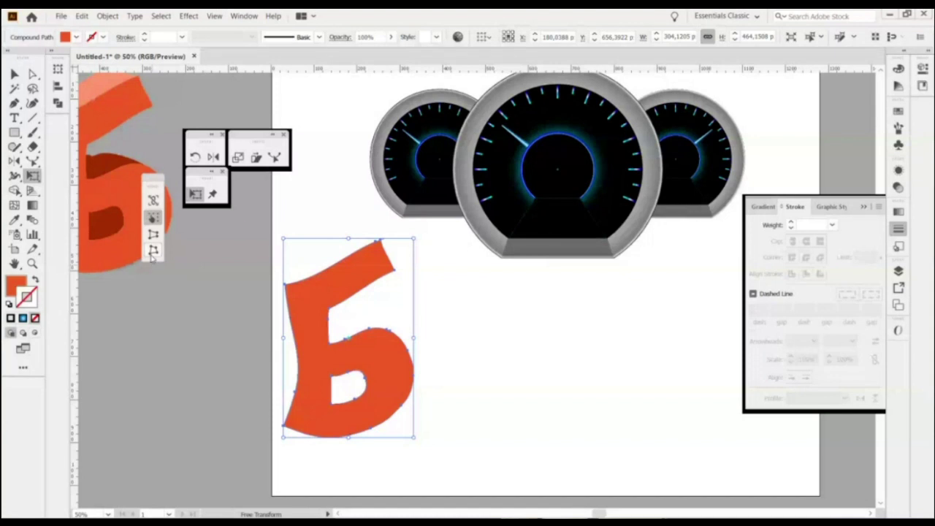
{"action": "mouse_move", "coordinate": [283, 237]}
{"action": "left_mouse_down"}
{"action": "mouse_move", "coordinate": [302, 256]}
{"action": "mouse_move", "coordinate": [297, 243]}
{"action": "mouse_move", "coordinate": [303, 265]}
{"action": "mouse_move", "coordinate": [282, 217]}
{"action": "mouse_move", "coordinate": [317, 265]}
{"action": "mouse_move", "coordinate": [295, 228]}
{"action": "left_mouse_up"}
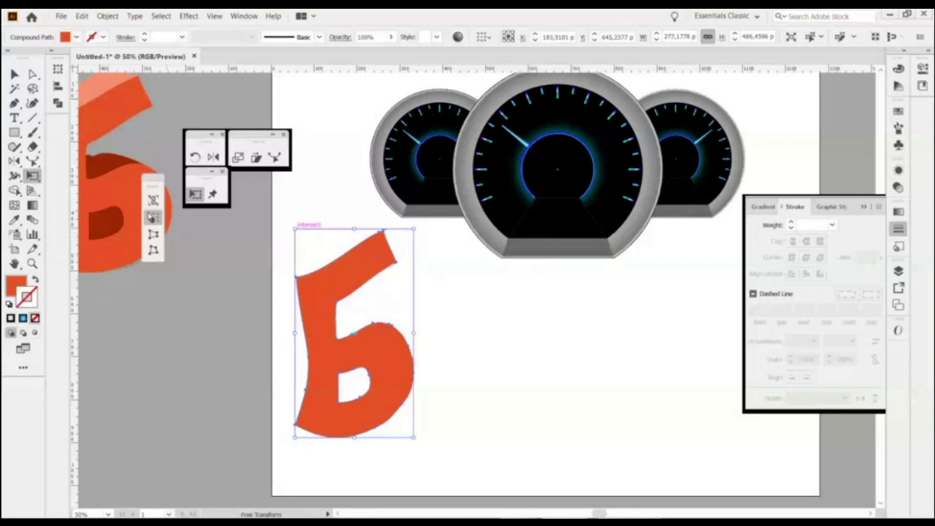
{"action": "key", "text": "v"}
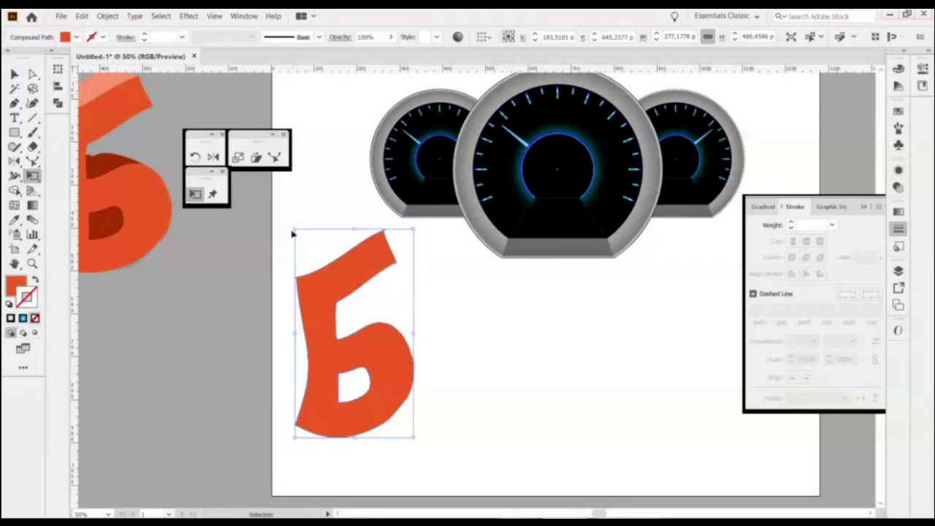
{"action": "left_click", "coordinate": [196, 194]}
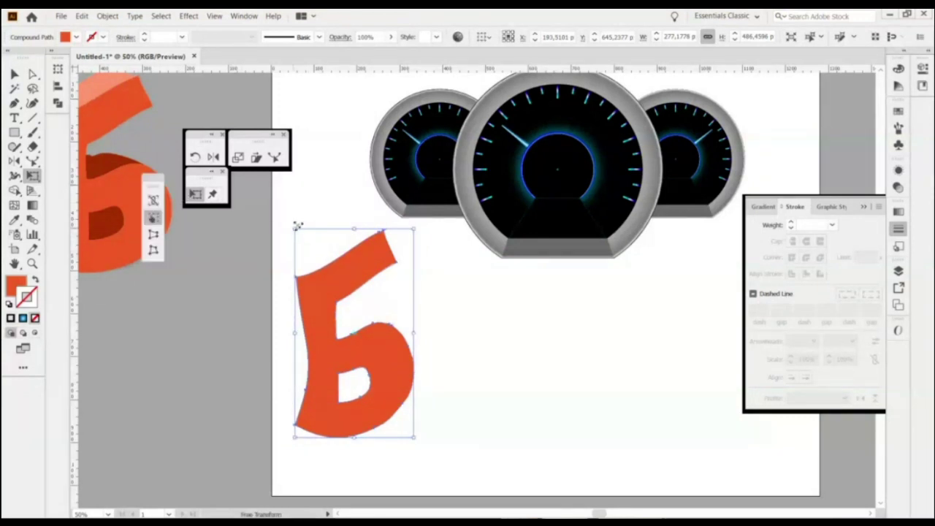
{"action": "mouse_move", "coordinate": [295, 230]}
{"action": "left_mouse_down"}
{"action": "mouse_move", "coordinate": [303, 246]}
{"action": "mouse_move", "coordinate": [300, 266]}
{"action": "mouse_move", "coordinate": [288, 245]}
{"action": "mouse_move", "coordinate": [286, 276]}
{"action": "mouse_move", "coordinate": [307, 254]}
{"action": "mouse_move", "coordinate": [332, 267]}
{"action": "mouse_move", "coordinate": [289, 211]}
{"action": "mouse_move", "coordinate": [293, 227]}
{"action": "left_mouse_up"}
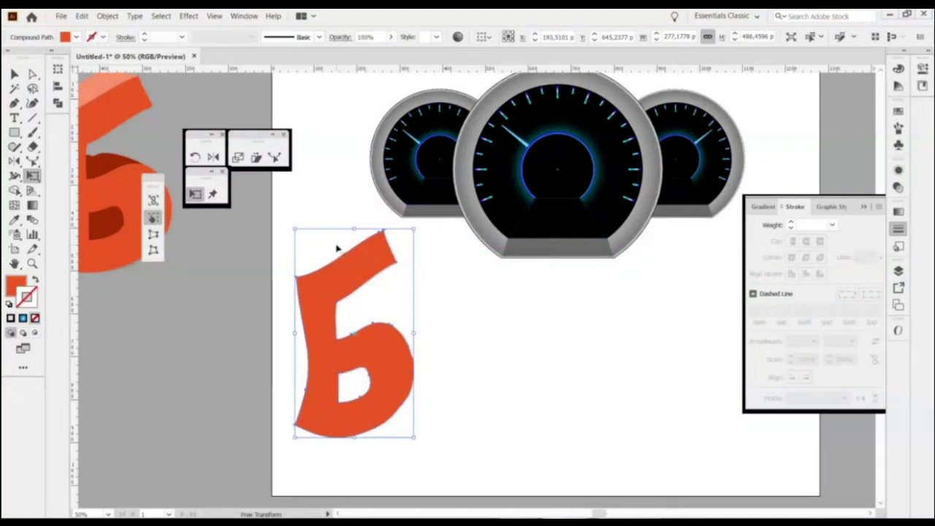